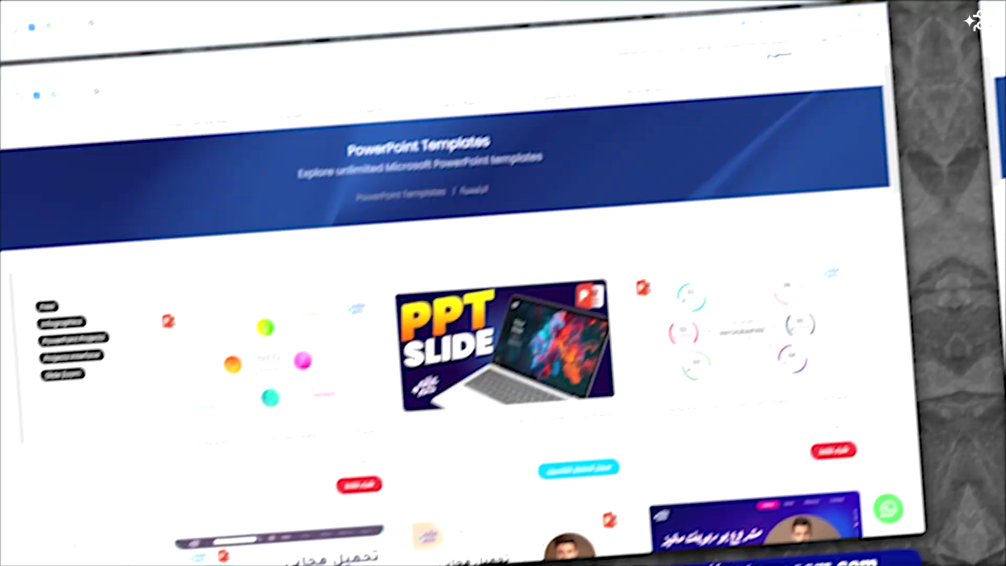
Step: Scroll down the 3alamecom PowerPoint Templates page to the infographic and org-chart template listings
scroll(569, 314, down, 3)
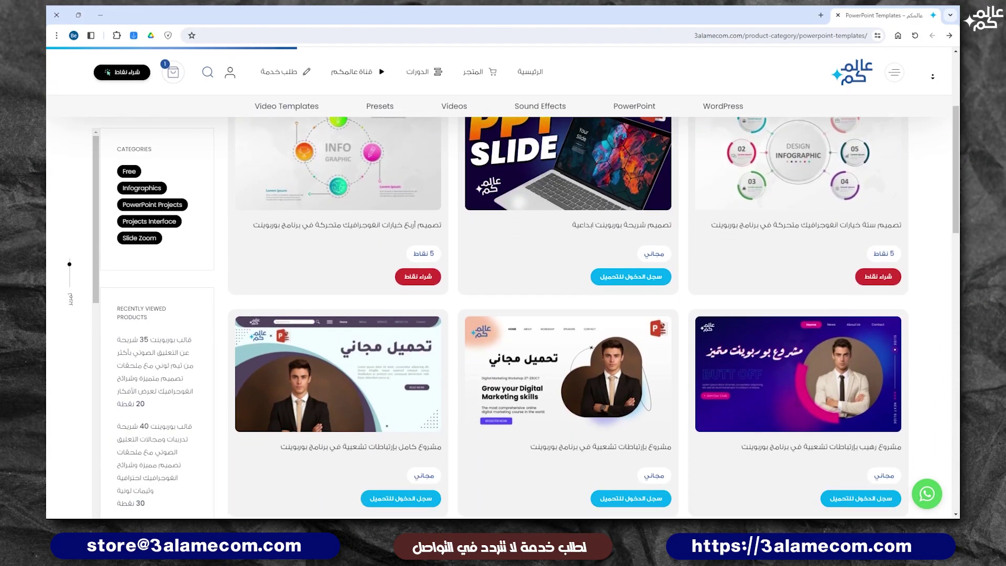
scroll(569, 314, down, 1)
scroll(568, 314, down, 1)
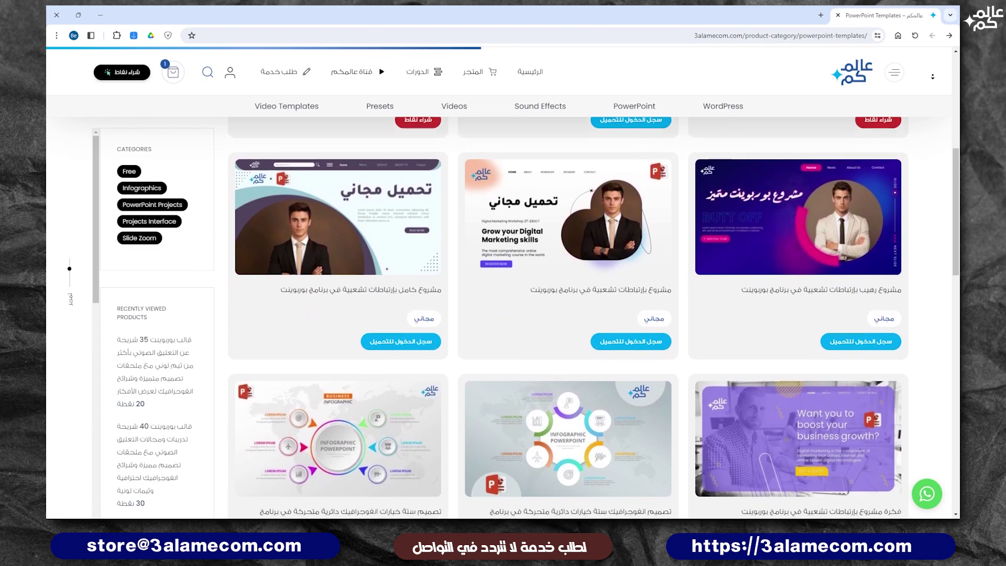
scroll(568, 314, down, 1)
scroll(569, 314, down, 1)
scroll(568, 315, down, 1)
scroll(569, 315, down, 1)
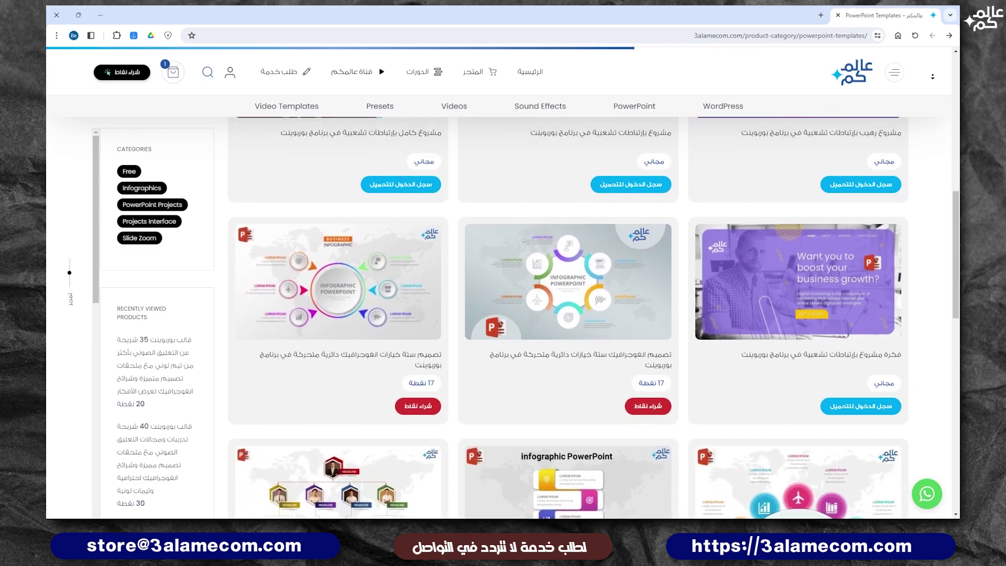
scroll(569, 315, down, 1)
scroll(569, 314, down, 1)
scroll(569, 314, down, 1)
scroll(568, 315, down, 1)
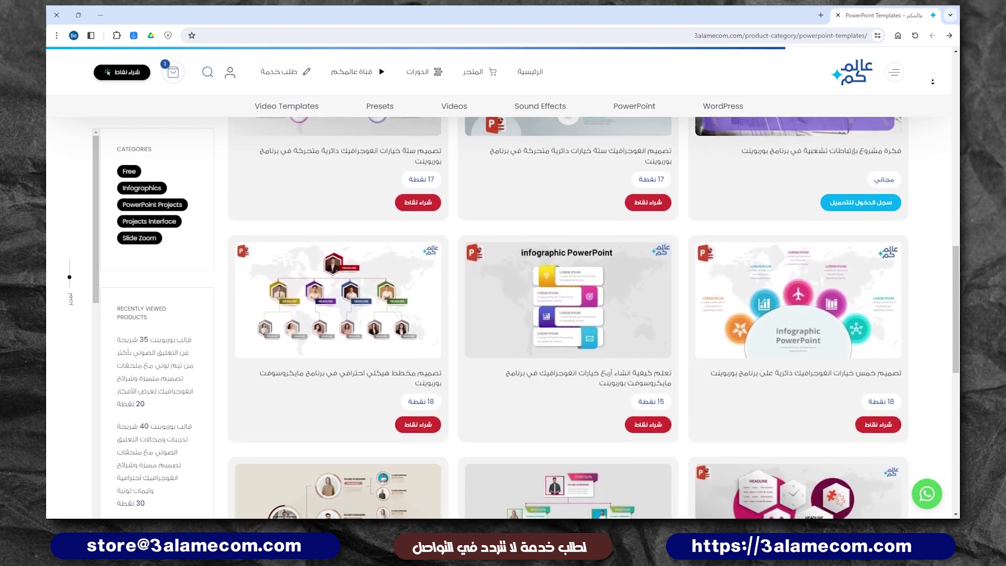
scroll(569, 314, down, 1)
scroll(568, 315, down, 1)
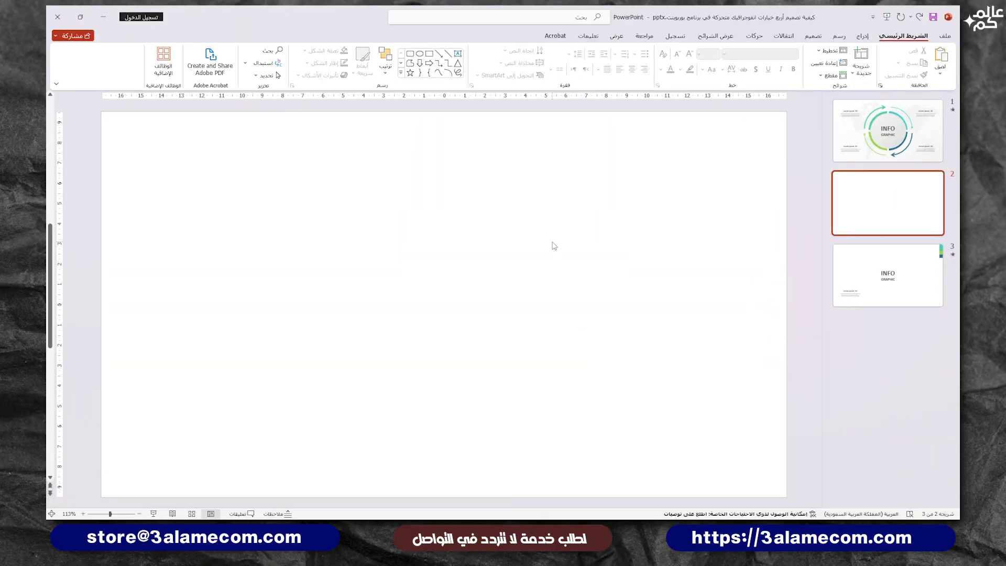
Step: Give slide 2 a two-stop white-to-light-grey linear gradient background at a 45° angle
right_click(553, 244)
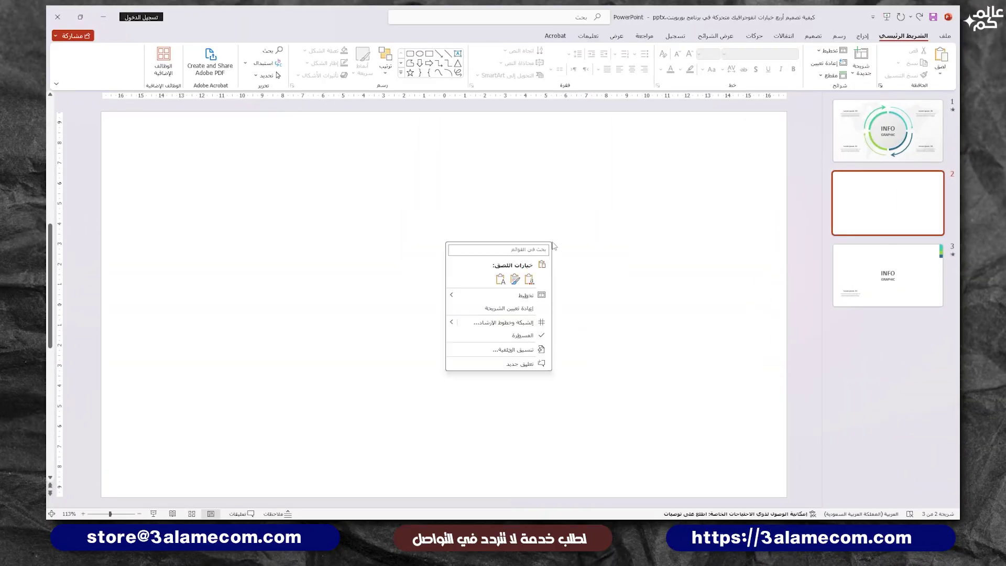
click(519, 350)
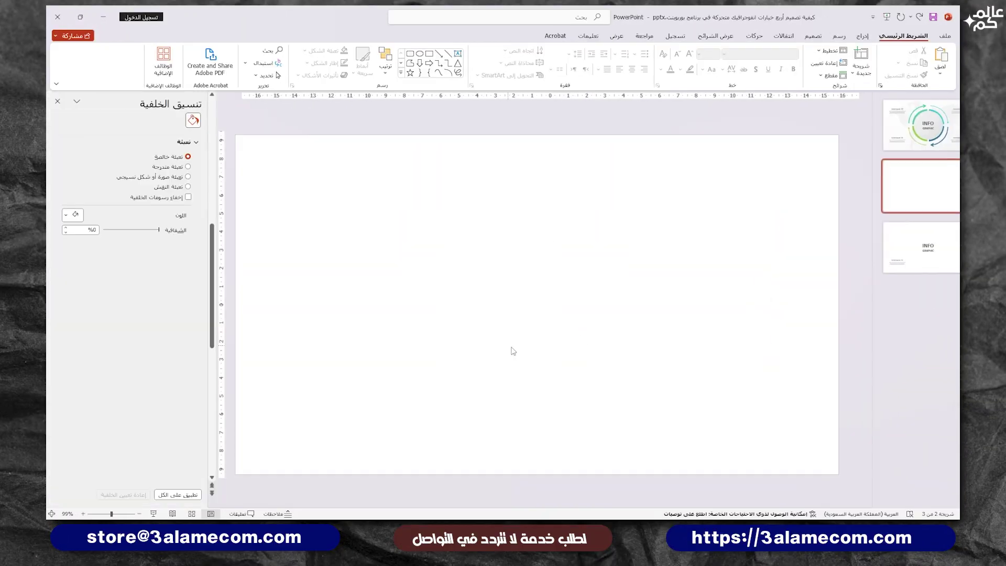
click(172, 167)
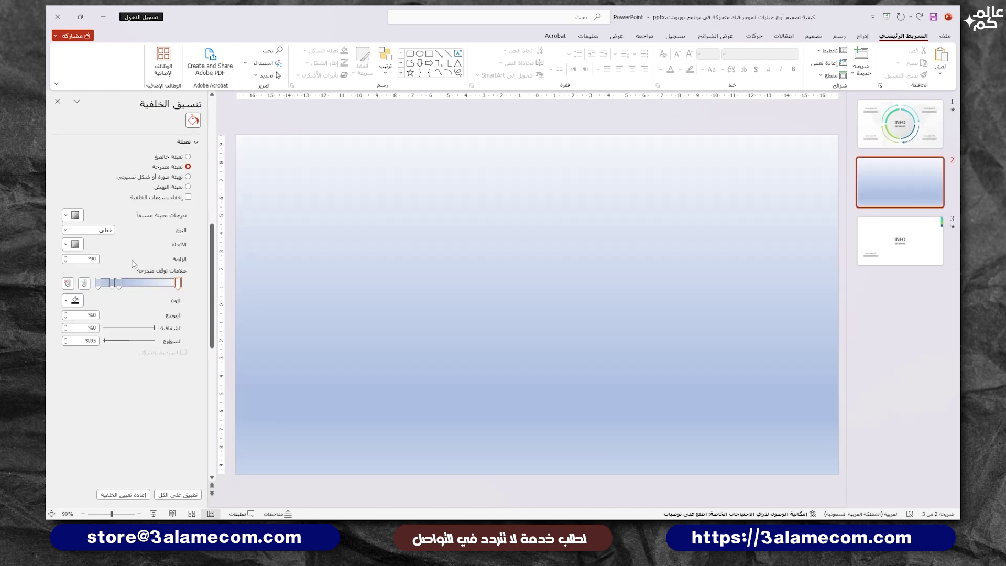
drag(113, 286, 94, 309)
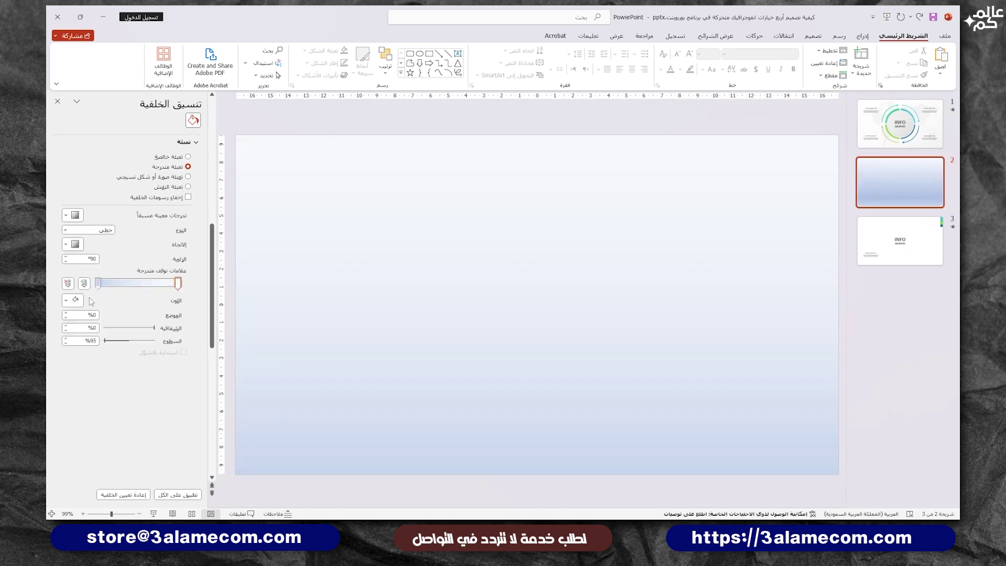
click(73, 300)
click(125, 326)
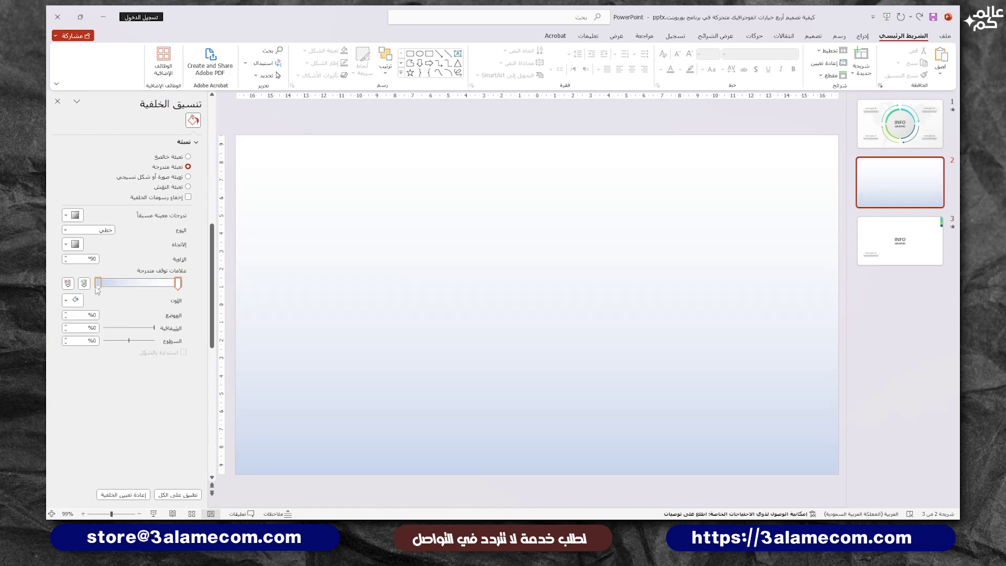
click(78, 301)
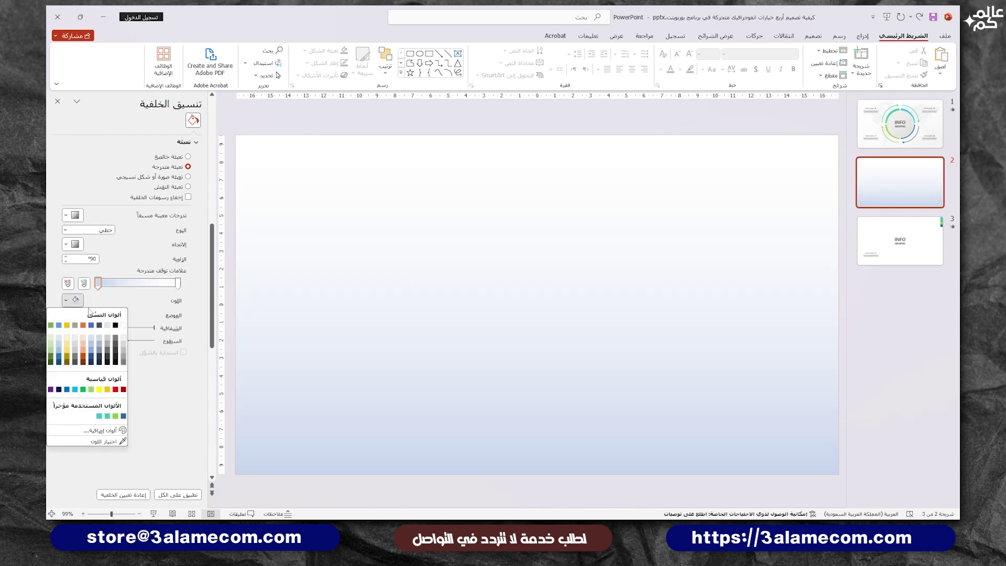
click(123, 340)
click(66, 246)
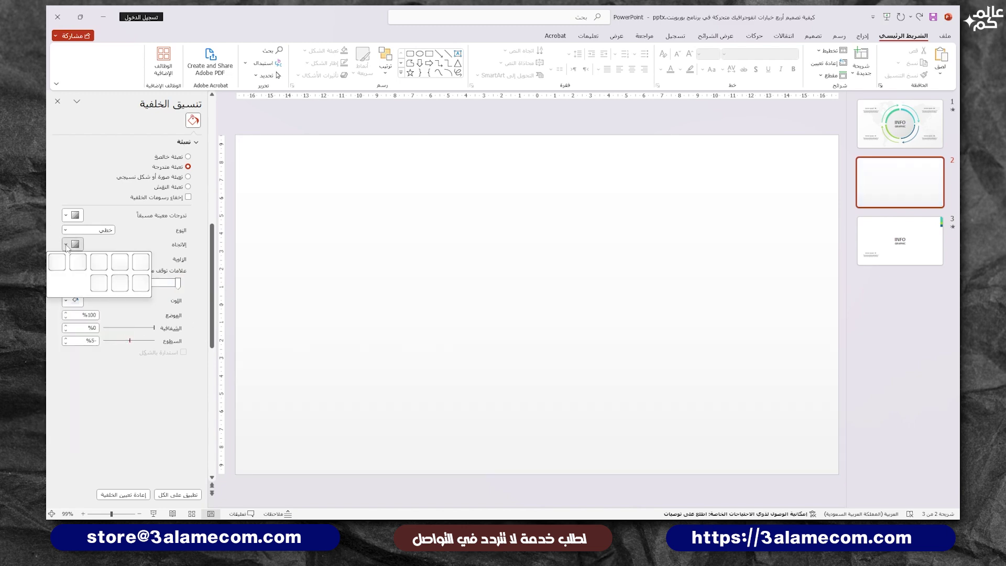
click(139, 266)
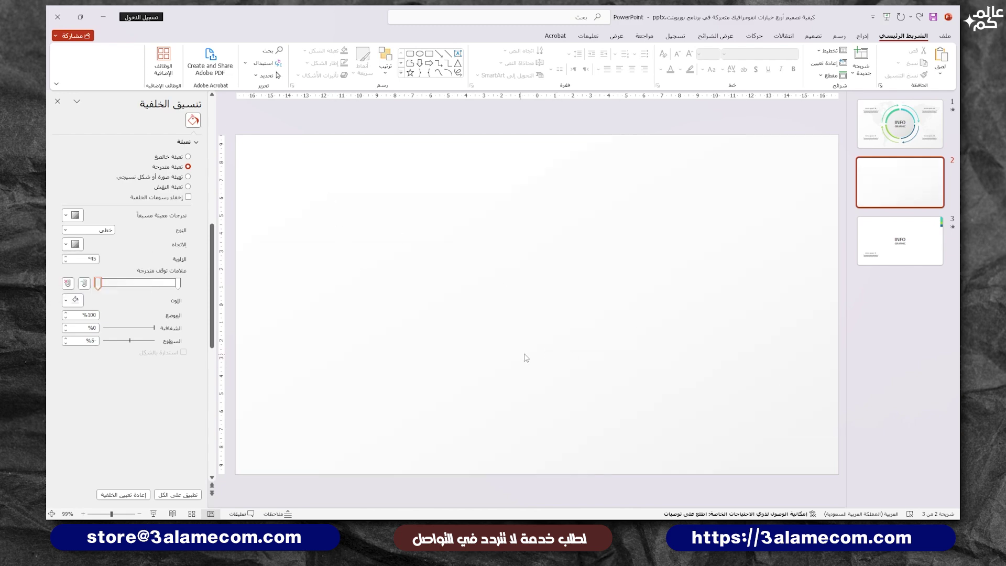
click(58, 102)
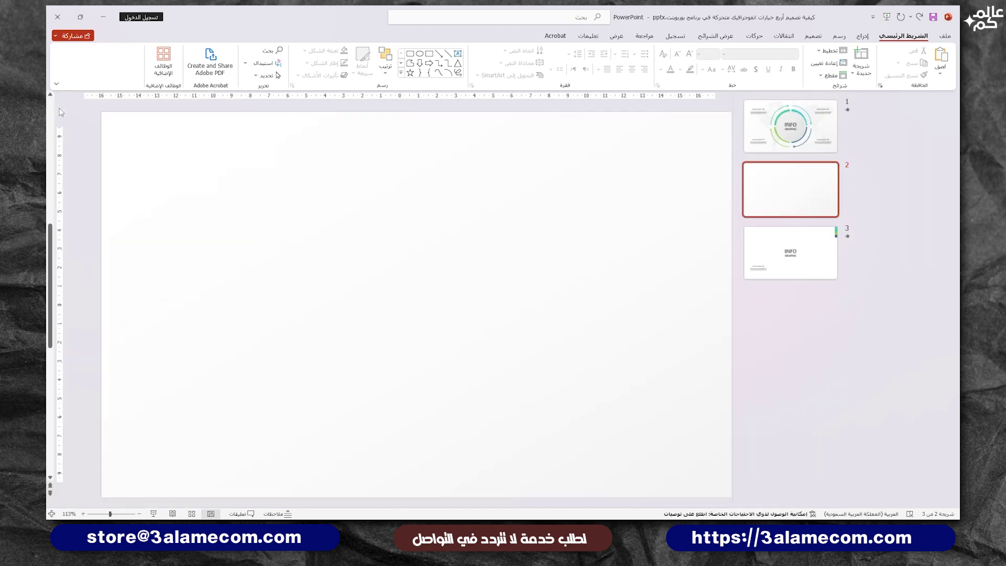
Step: Draw a large circle and centre it horizontally and vertically on the slide
click(862, 37)
click(797, 57)
click(768, 104)
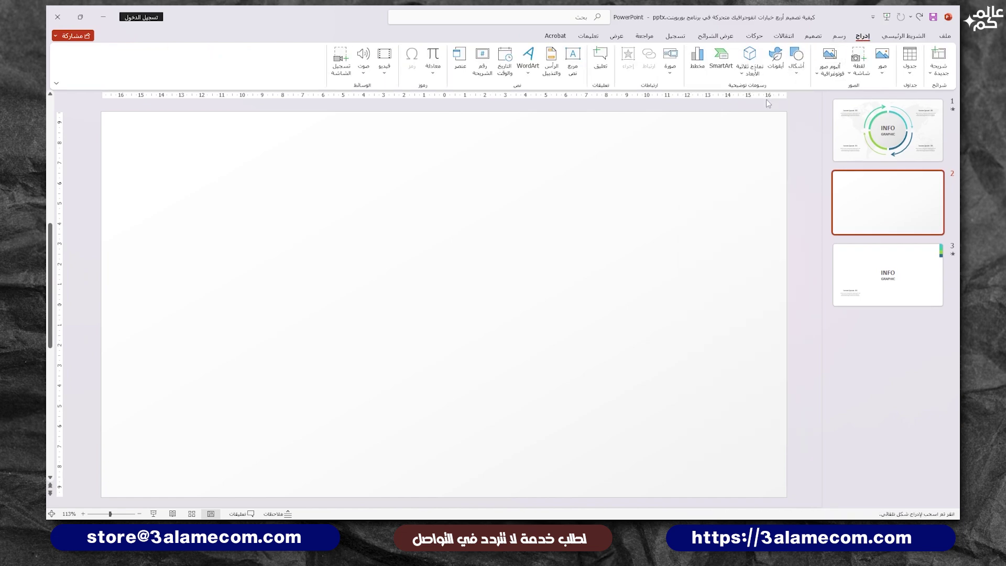
drag(443, 292, 514, 385)
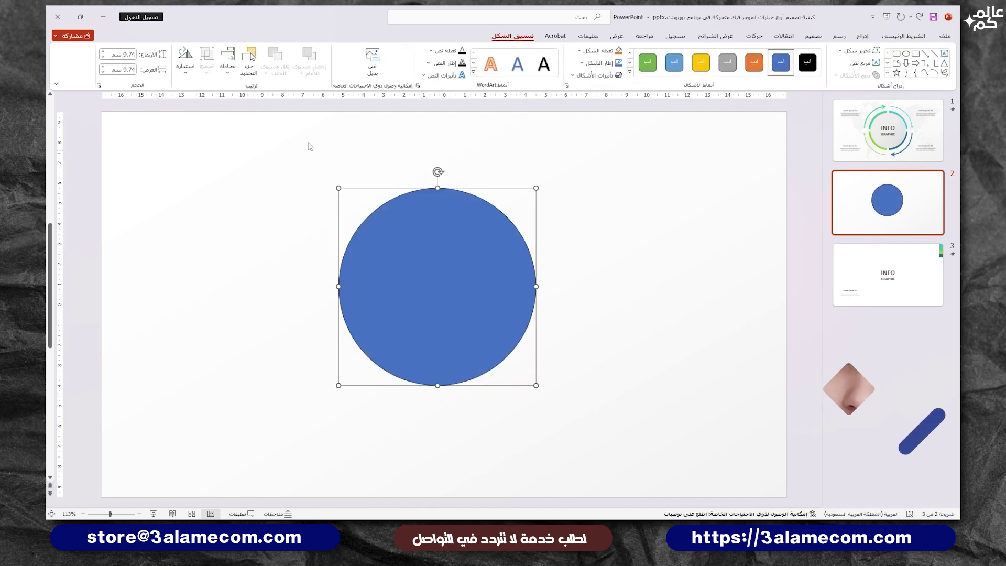
click(227, 65)
click(225, 102)
click(227, 66)
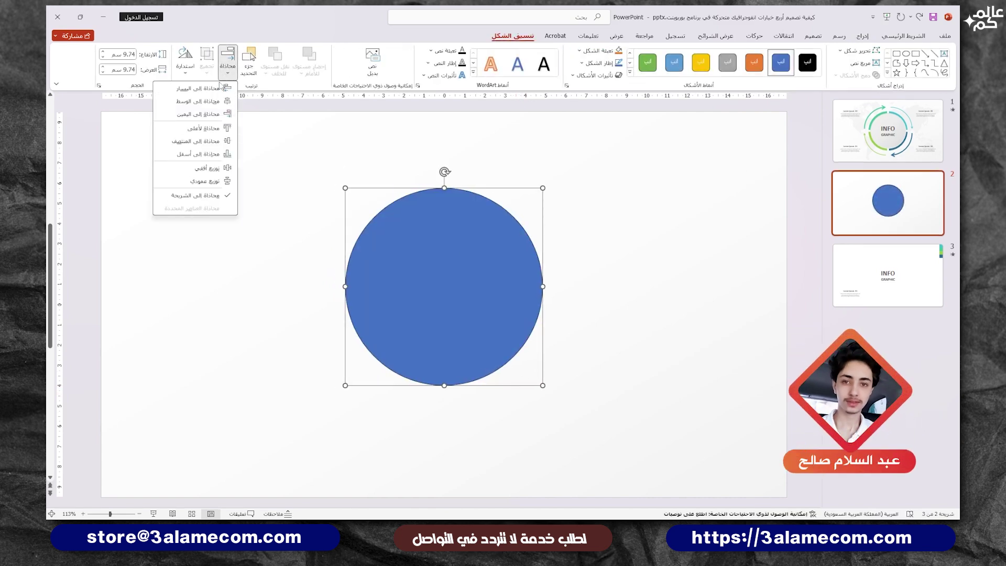
click(182, 142)
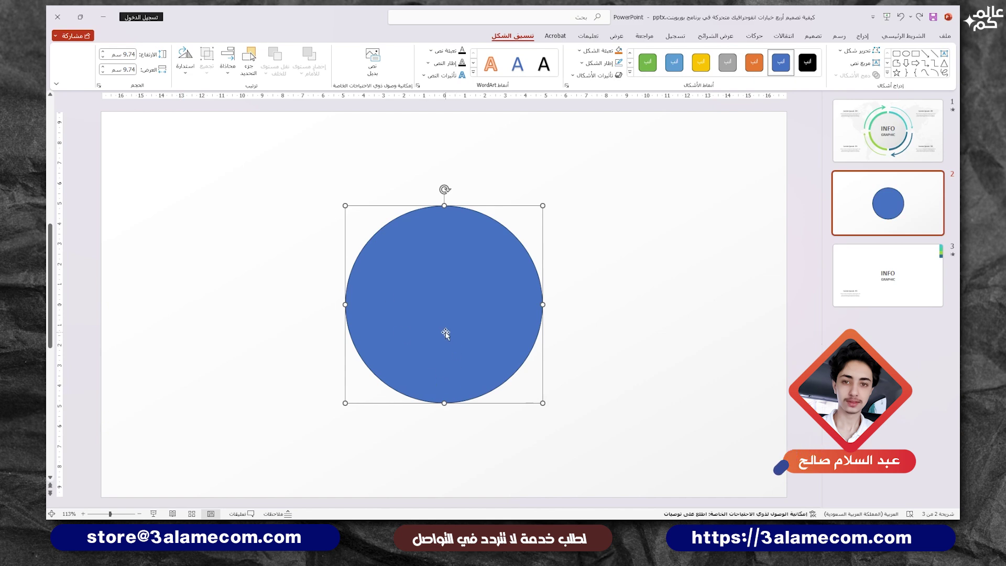
Step: Give the circle a light-grey to darker-grey gradient fill
right_click(463, 277)
click(408, 256)
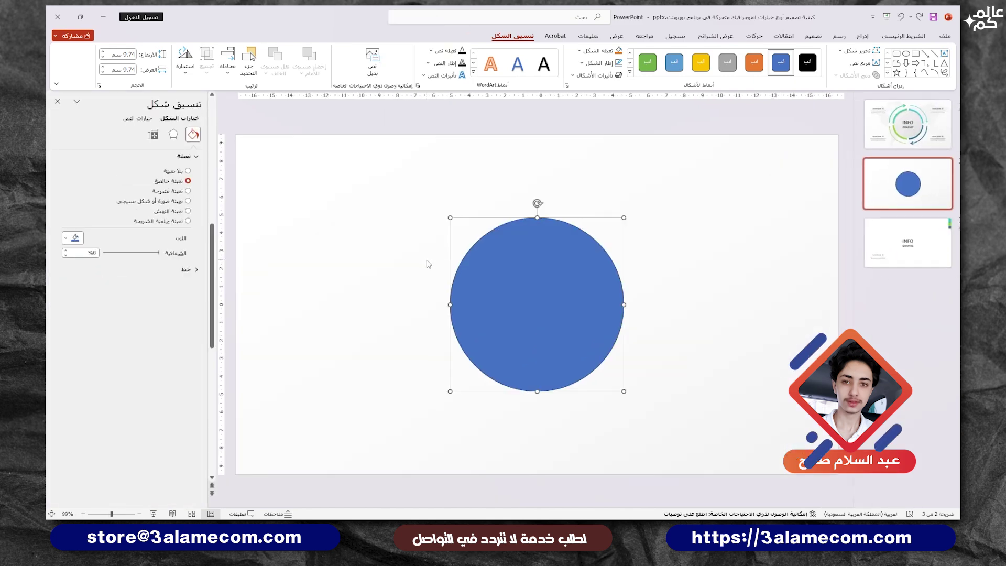
click(173, 191)
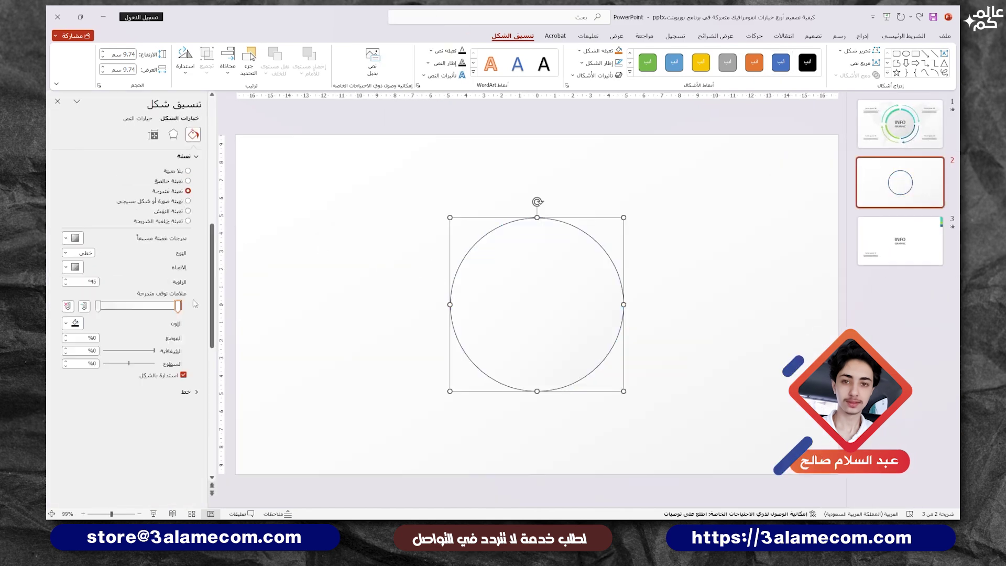
click(72, 323)
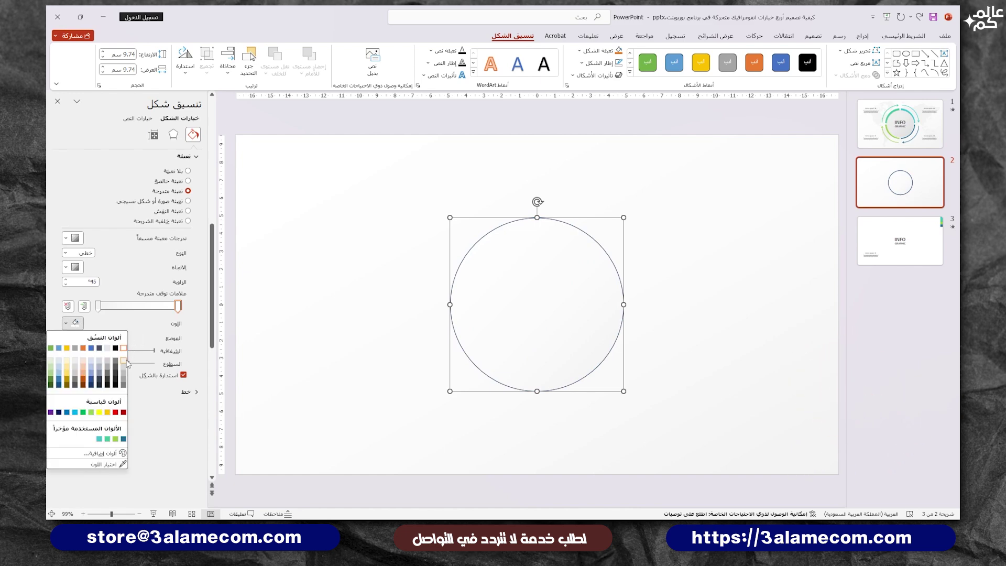
click(124, 360)
click(74, 323)
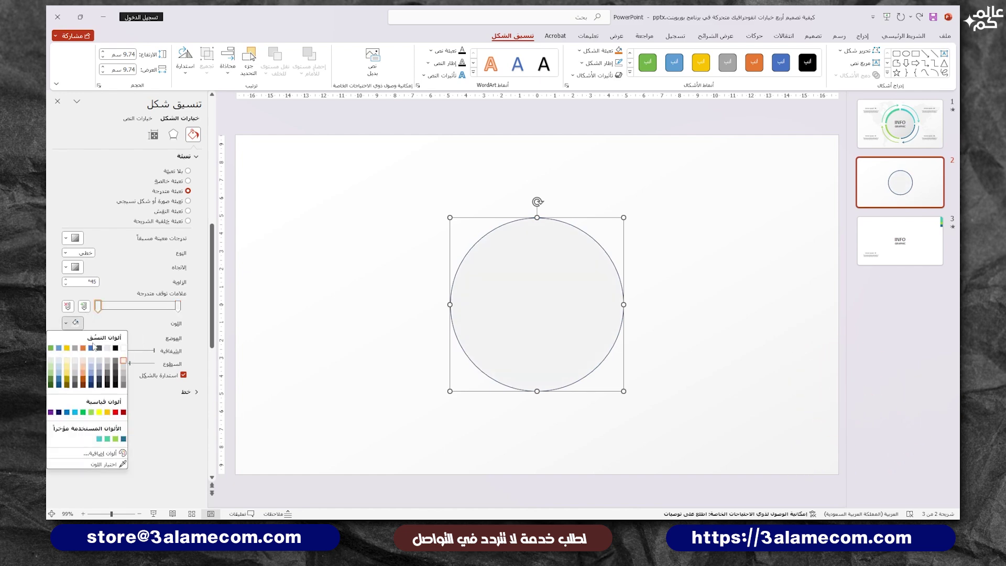
click(124, 370)
Step: Give the circle a light-grey to grey gradient outline angled at 225°
click(187, 392)
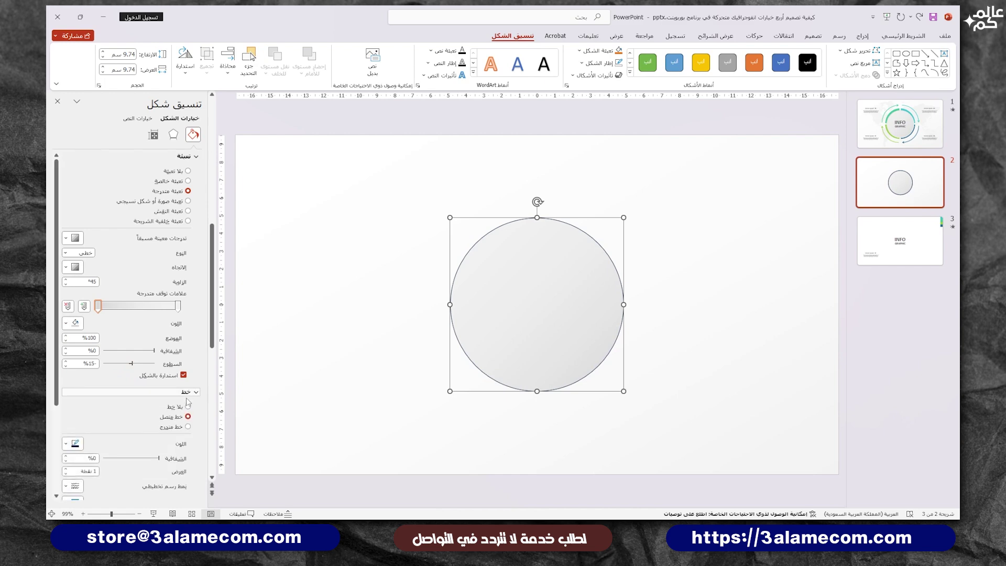
click(188, 427)
scroll(136, 414, down, 3)
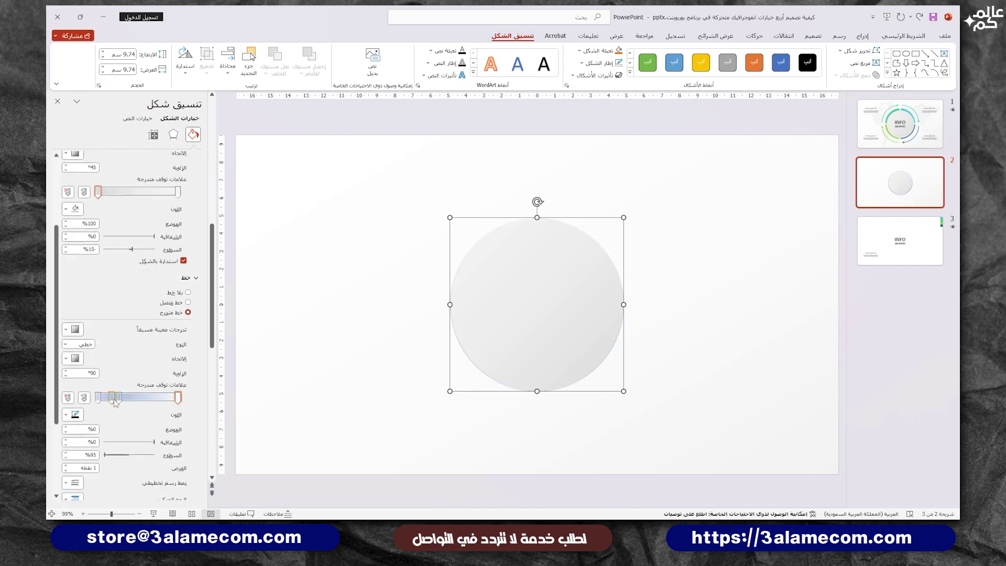
click(75, 414)
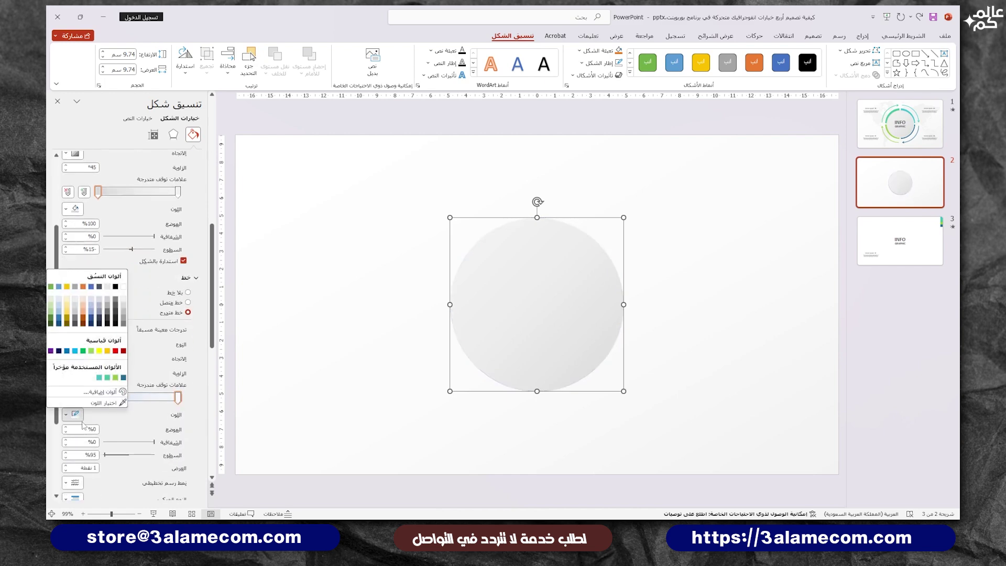
click(123, 299)
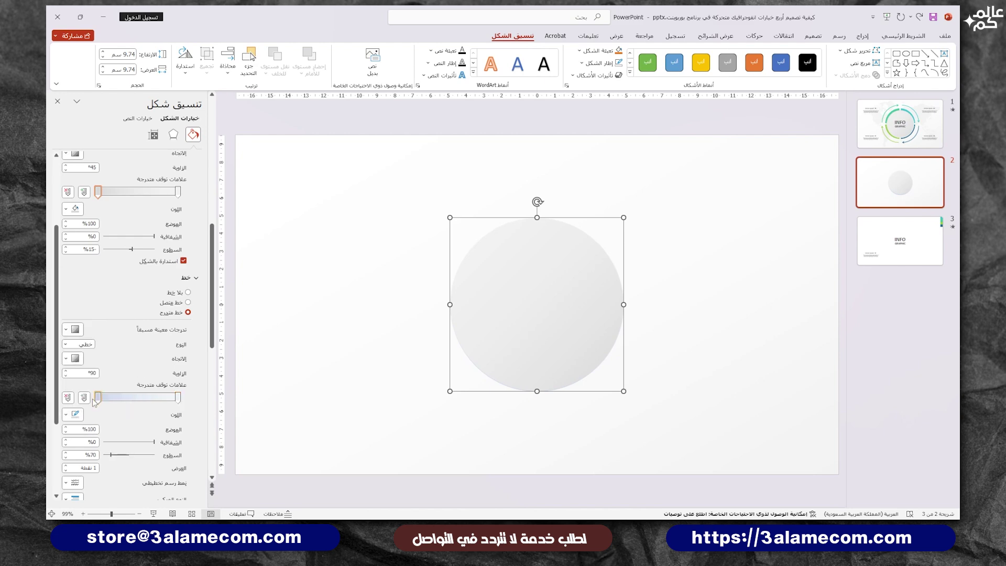
click(75, 415)
click(123, 308)
scroll(187, 359, down, 1)
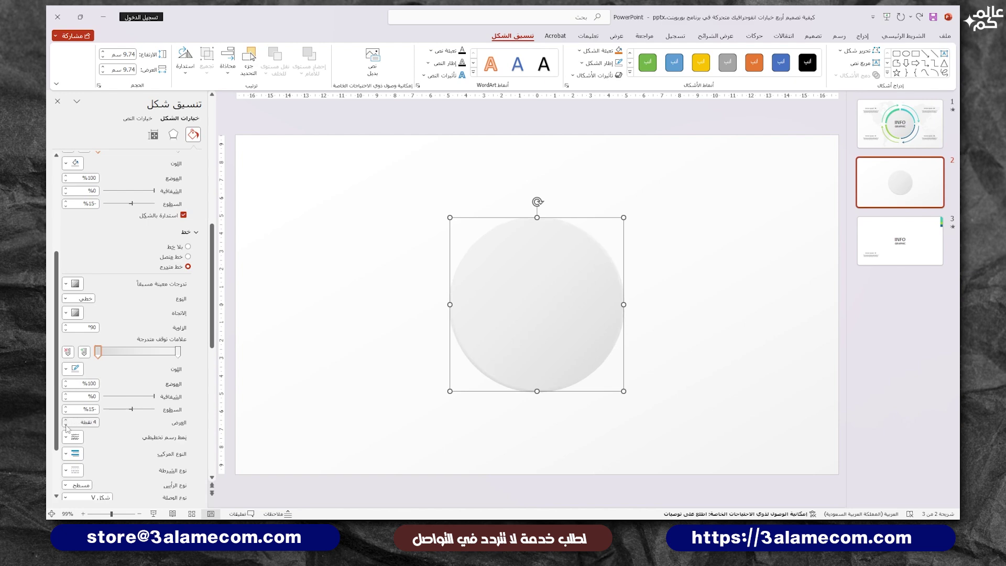
click(78, 313)
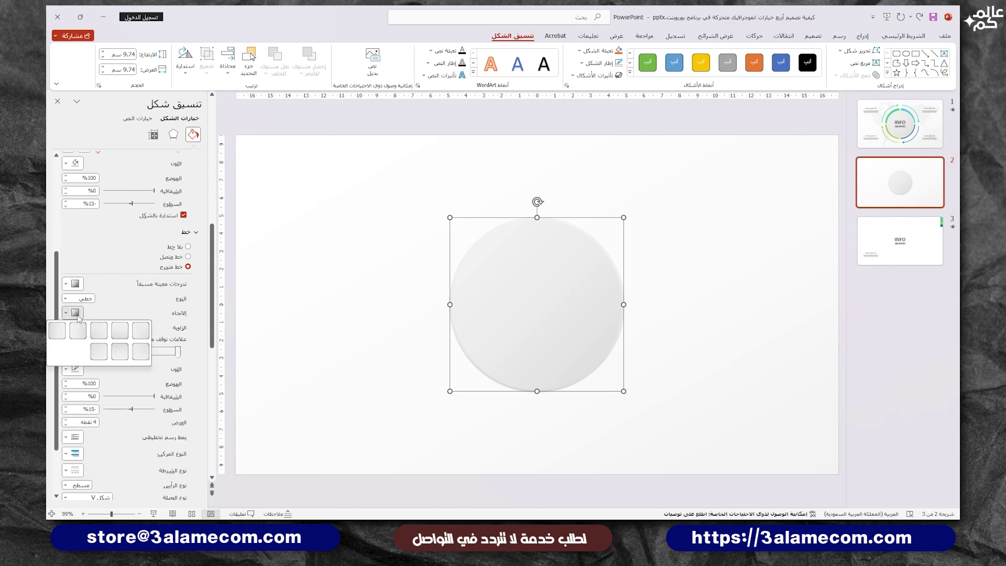
click(103, 358)
click(396, 338)
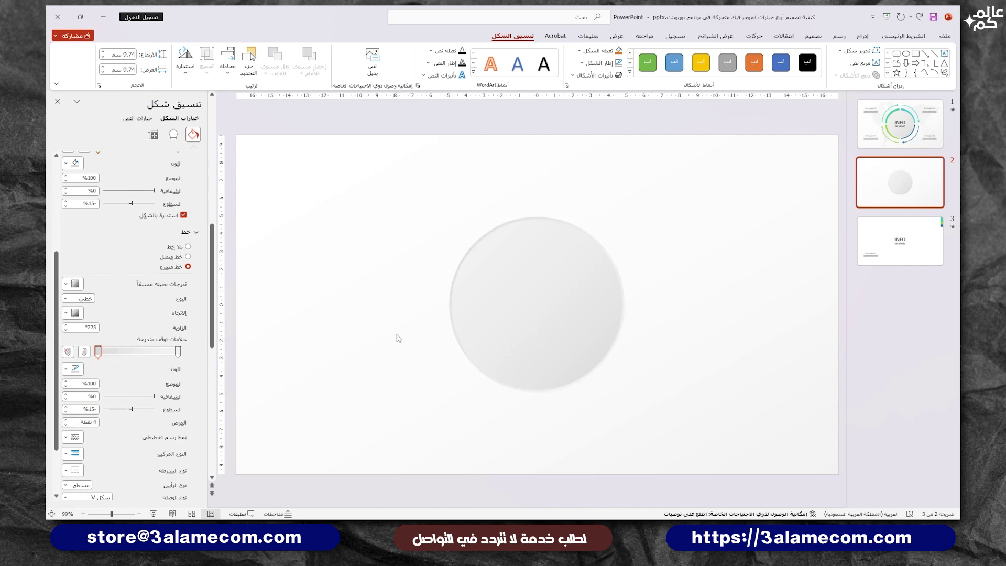
drag(406, 191, 648, 465)
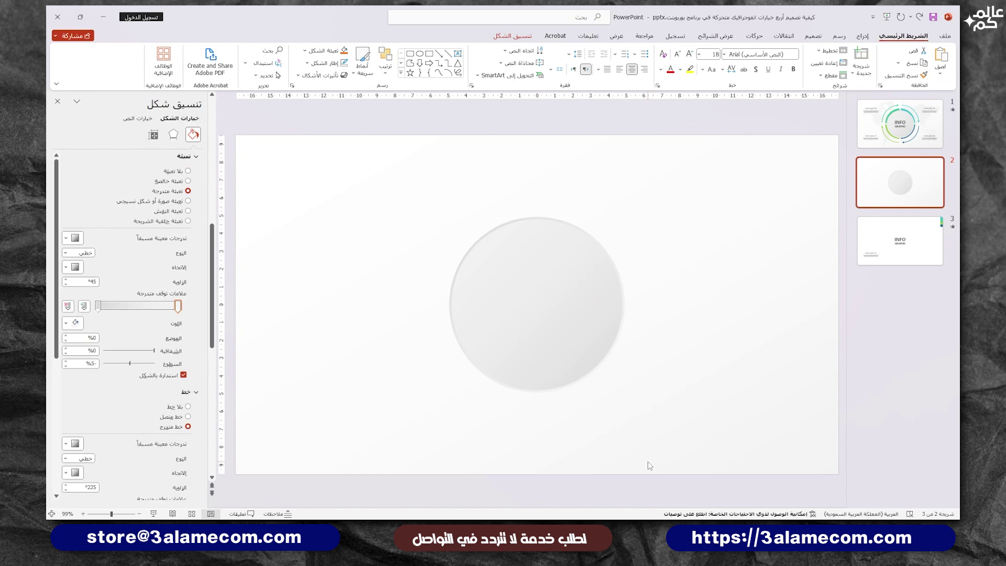
Step: Apply an outer drop shadow to the light circle and soften it with more blur
click(587, 387)
click(577, 371)
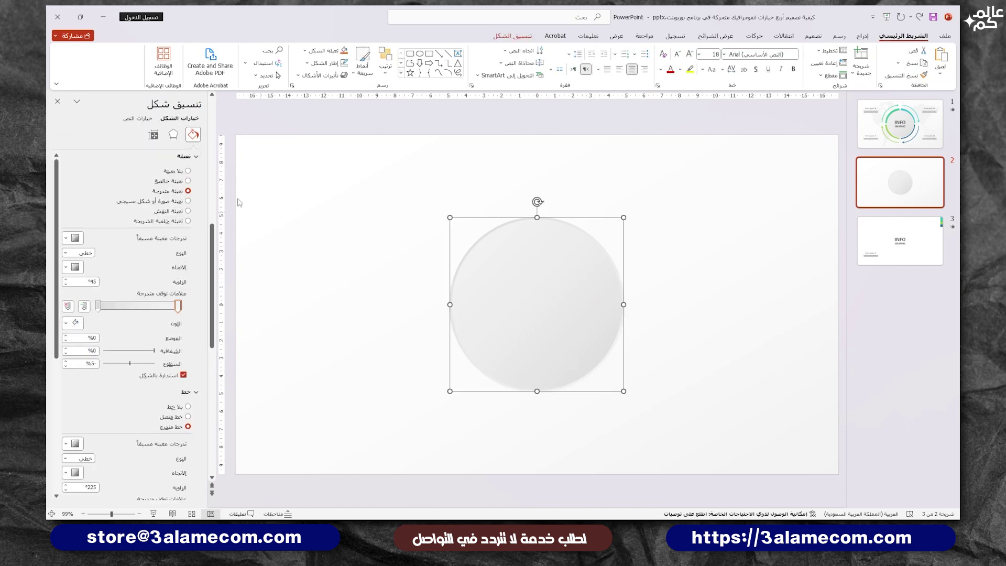
click(174, 134)
click(186, 156)
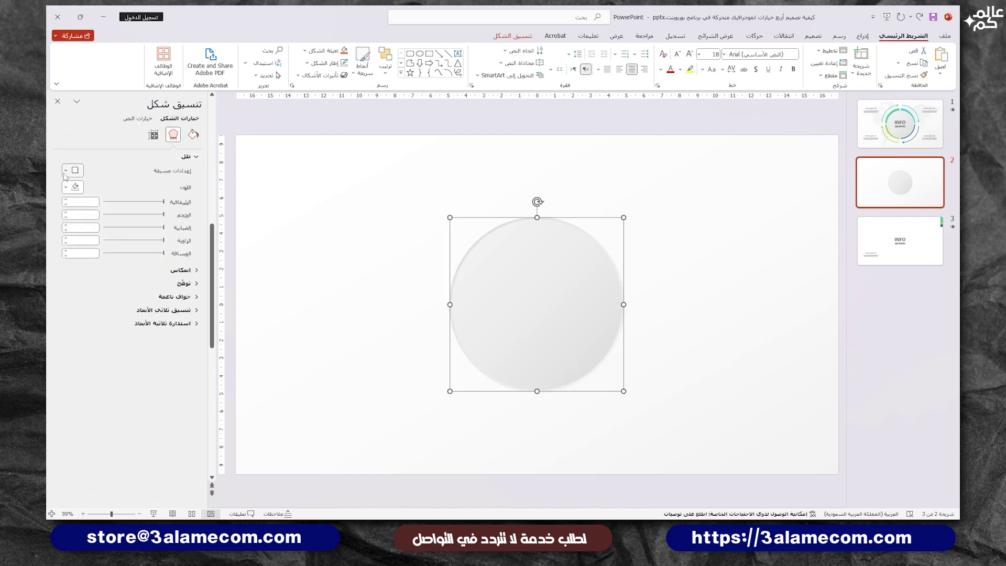
click(66, 170)
click(113, 248)
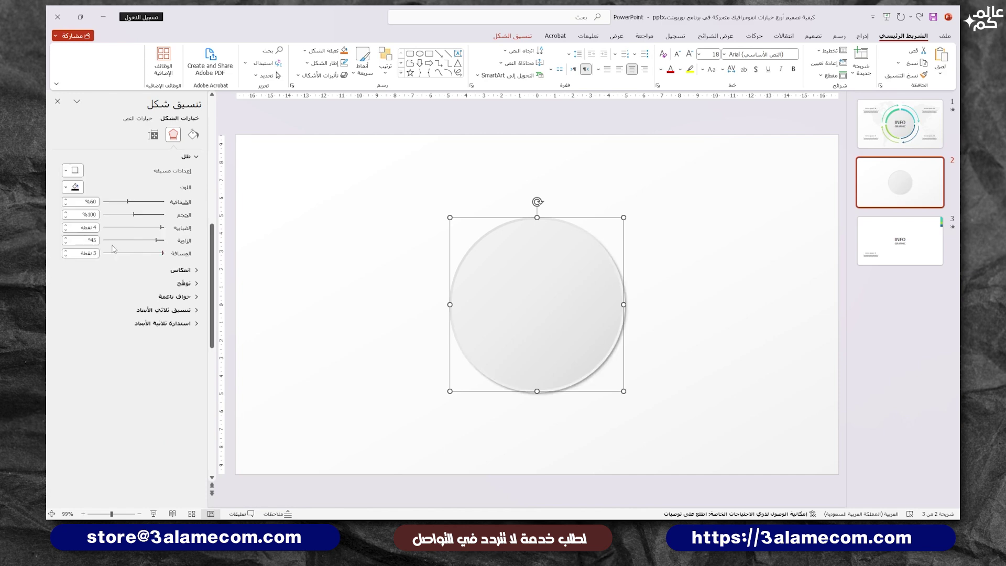
drag(162, 229, 158, 229)
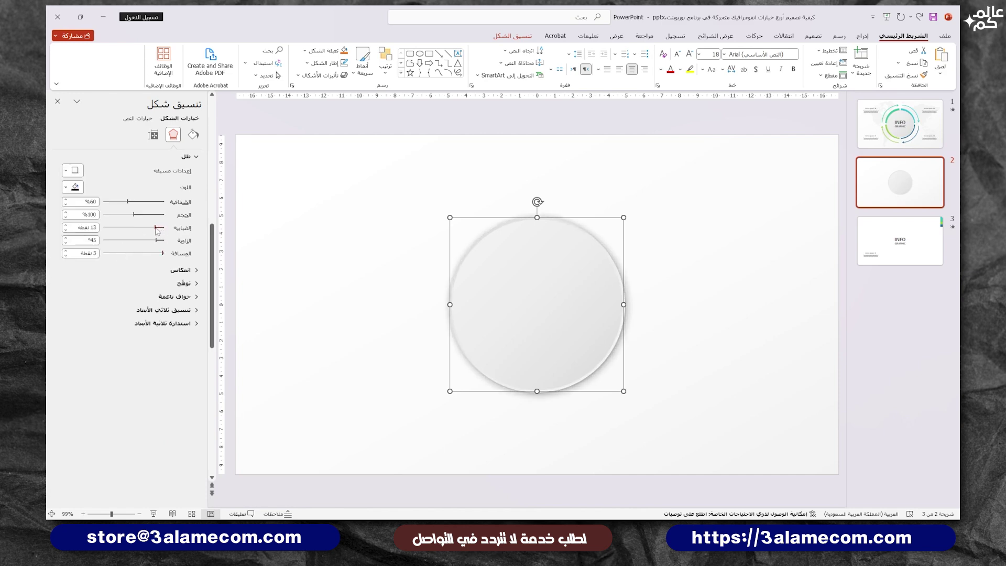
click(57, 99)
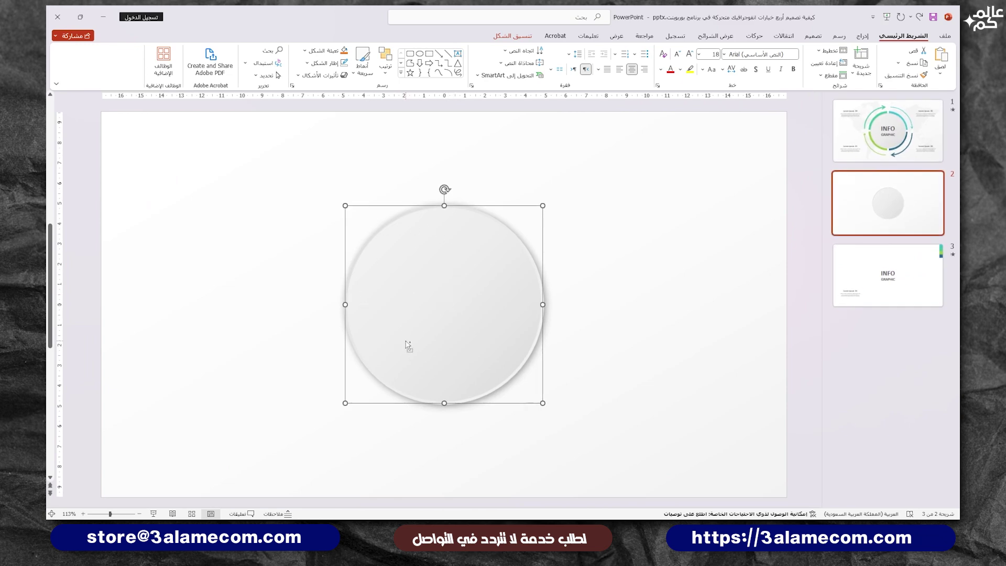
Step: Duplicate the circle with Ctrl+D, centre the copy over the original and enlarge it slightly
key(ctrl+d)
drag(503, 363, 497, 355)
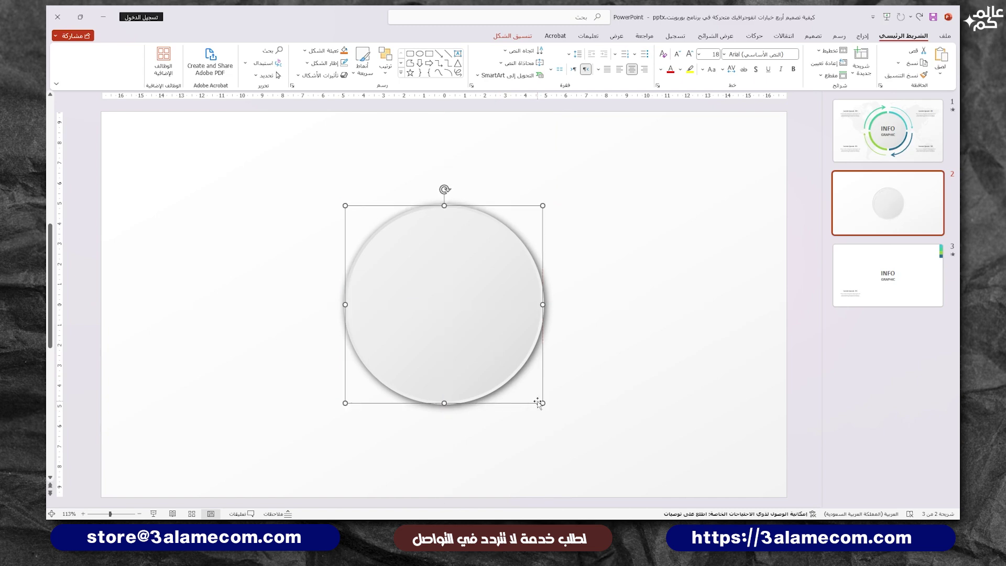
drag(541, 403, 571, 429)
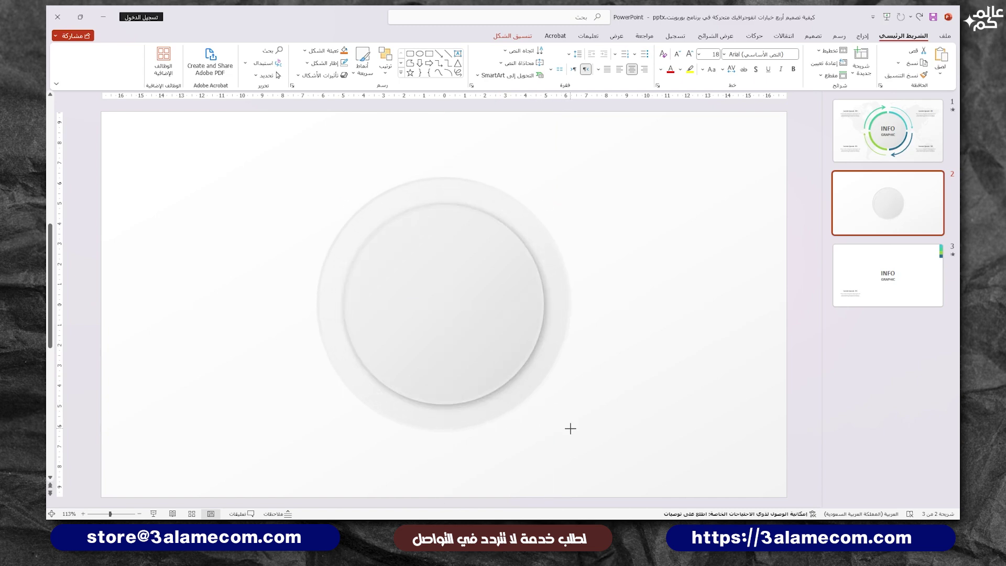
drag(572, 431, 561, 420)
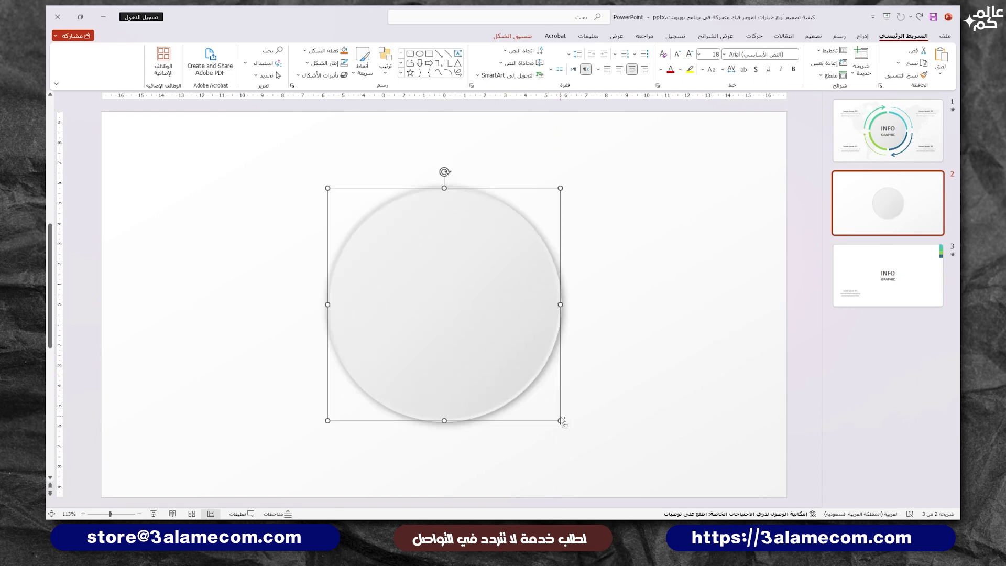
click(513, 36)
click(600, 63)
Step: Remove the larger copy's outline and fill it with solid dark blue-grey
click(598, 193)
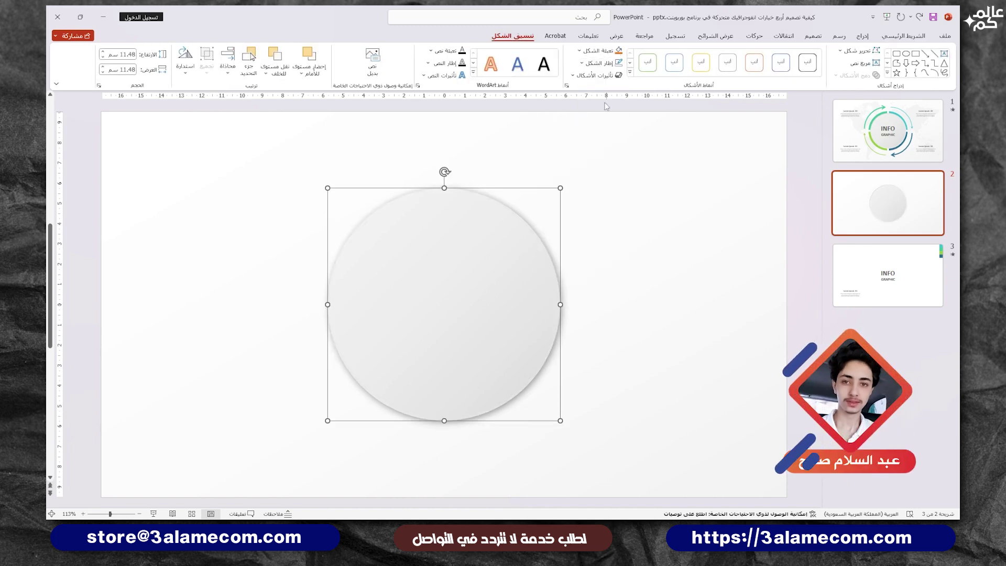
click(600, 50)
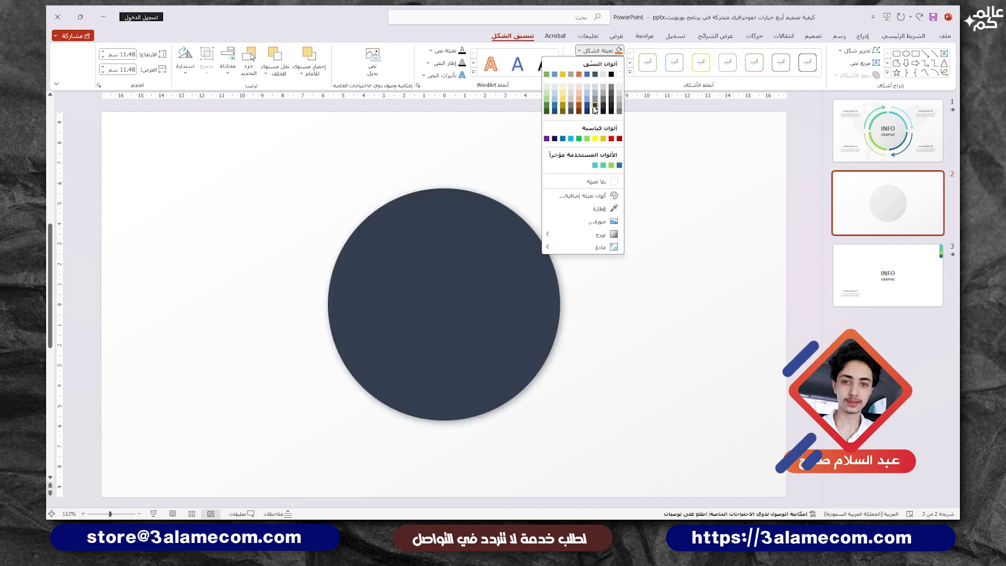
click(595, 110)
click(599, 257)
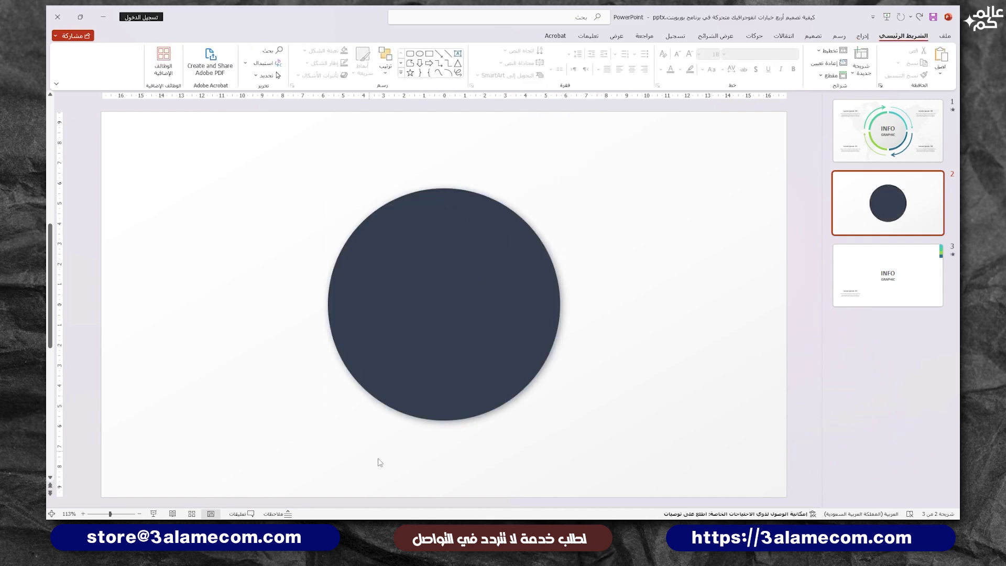
Step: Draw a tall thin rectangle vertically through the circle
click(862, 36)
click(796, 56)
click(773, 99)
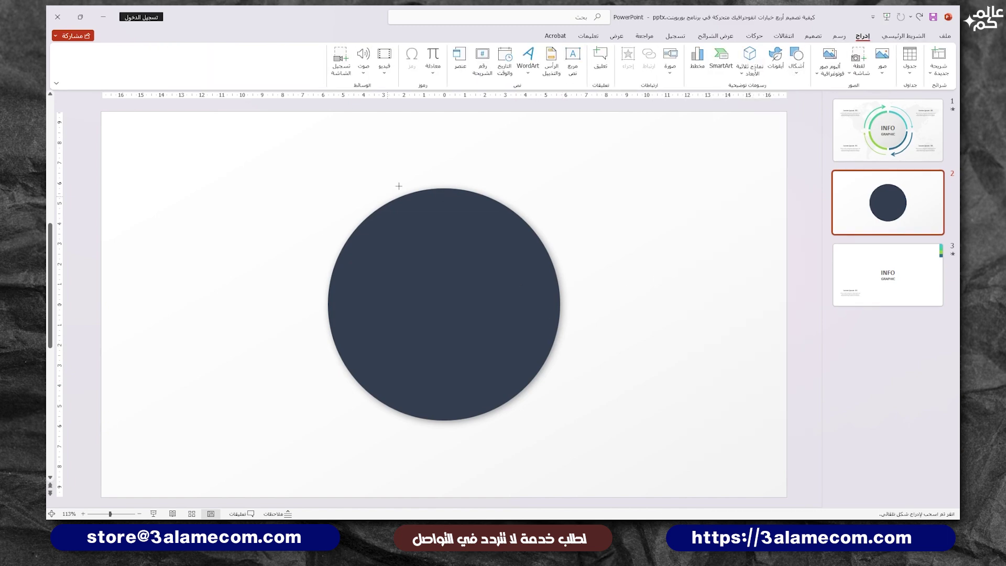
drag(426, 162, 436, 465)
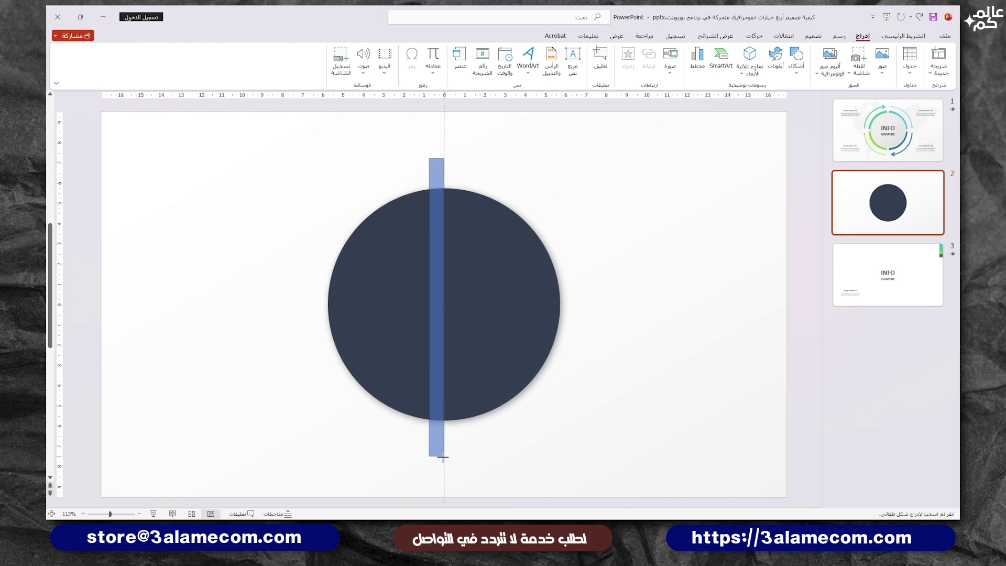
Step: Finish the thin vertical bar and centre it horizontally and vertically on the slide
drag(436, 464, 440, 464)
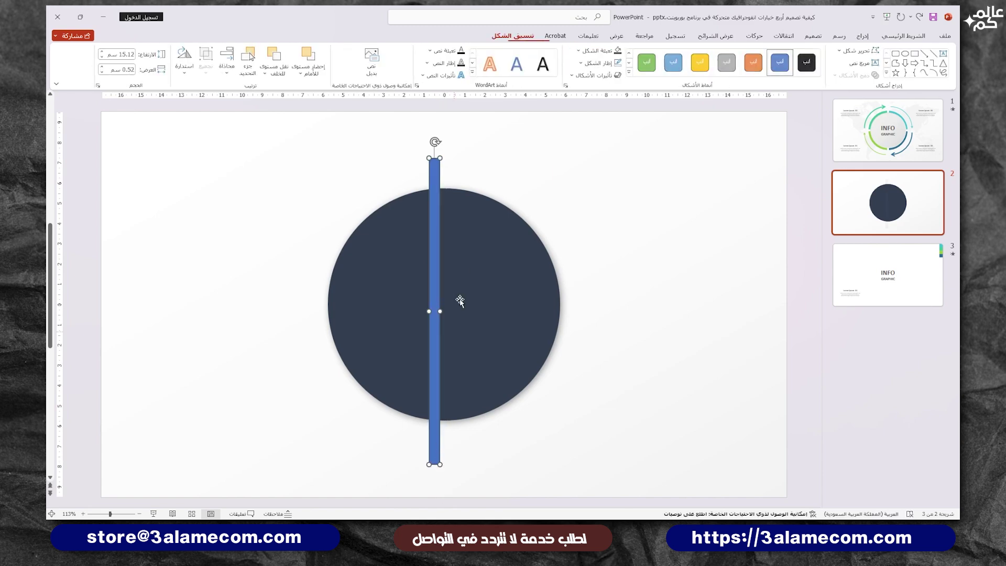
click(227, 69)
click(220, 101)
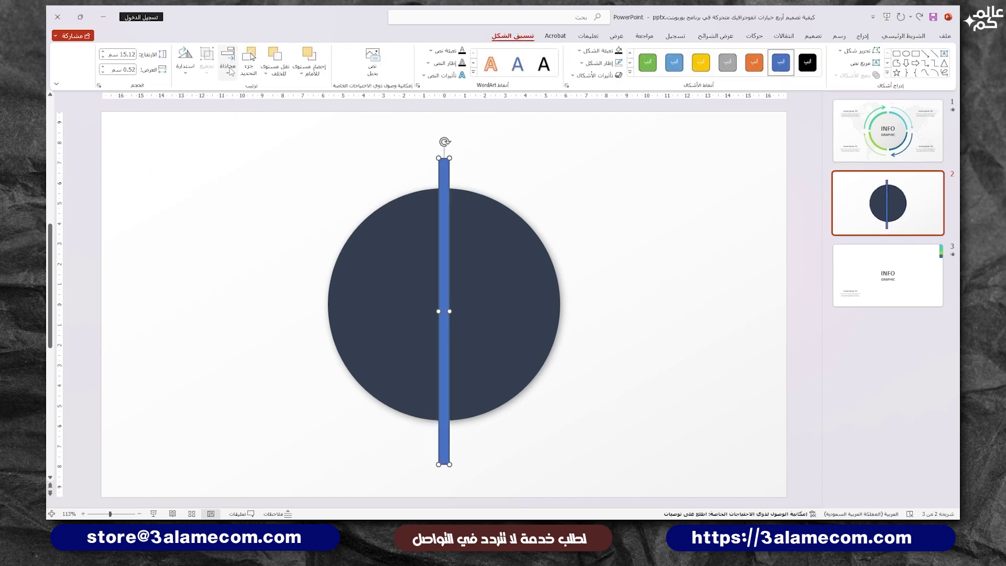
click(227, 65)
click(219, 140)
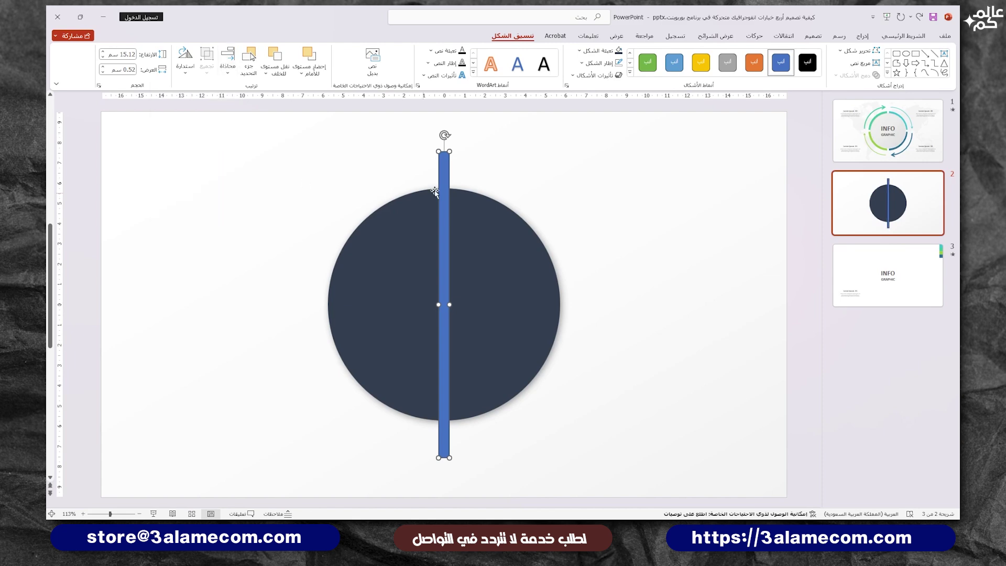
mouse_move(443, 176)
mouse_down()
mouse_move(621, 287)
mouse_move(622, 323)
mouse_up()
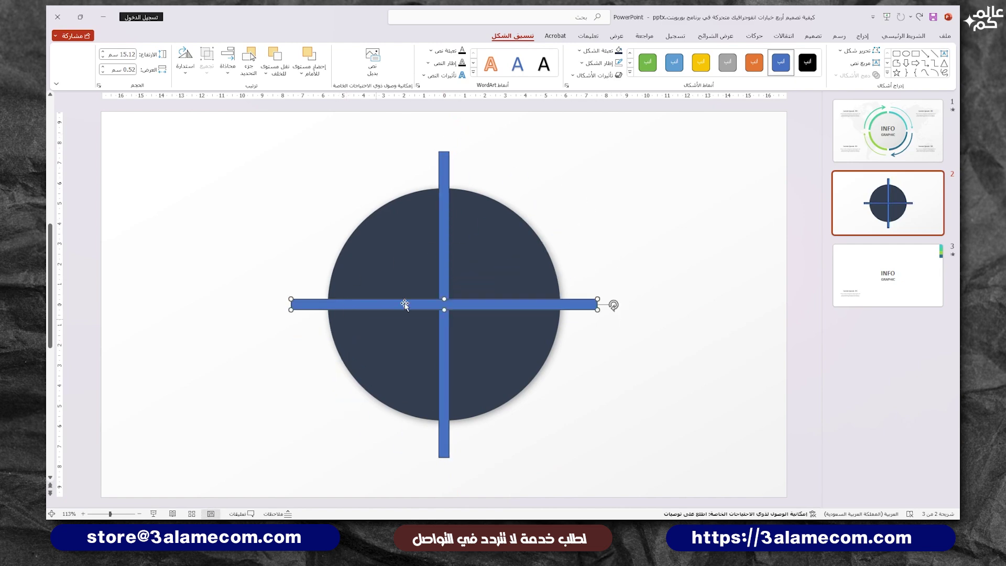
Step: Subtract the vertical and horizontal bars from the dark circle using Merge Shapes
click(485, 243)
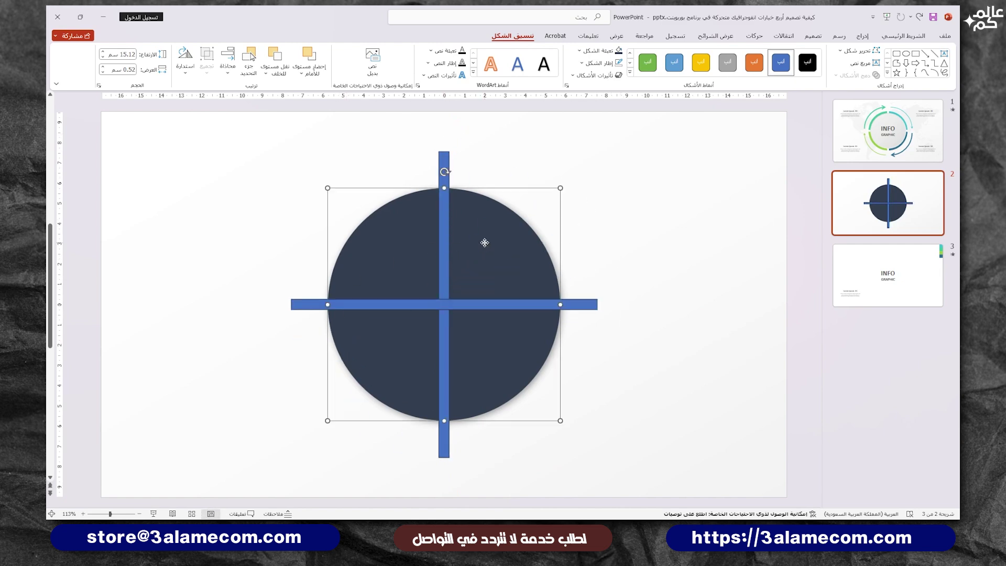
shift+click(444, 252)
shift+click(463, 305)
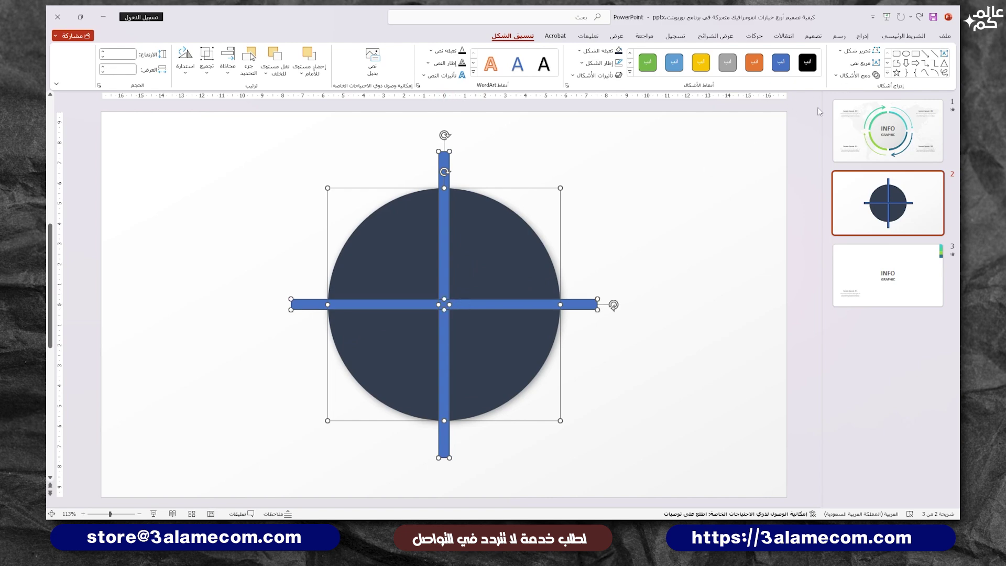
click(855, 75)
click(867, 148)
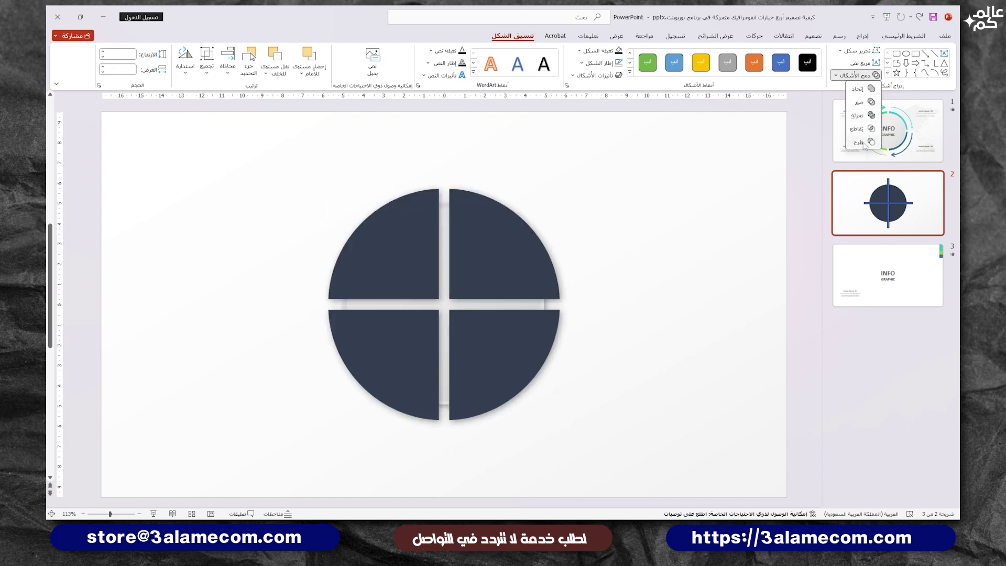
click(781, 177)
click(430, 244)
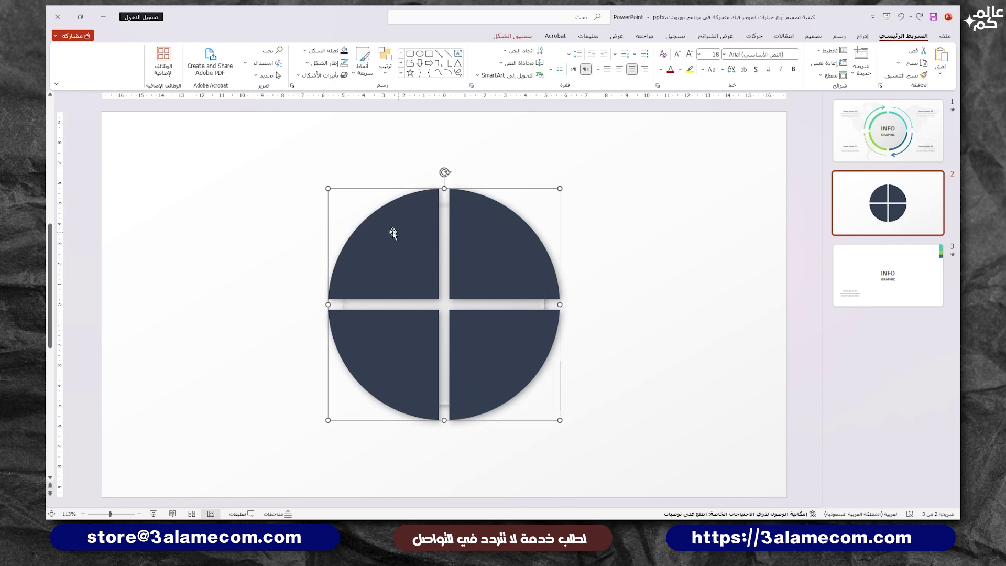
Step: Draw rectangles covering the circle's right half and, rotated horizontally, its bottom half
drag(393, 233, 386, 218)
click(862, 36)
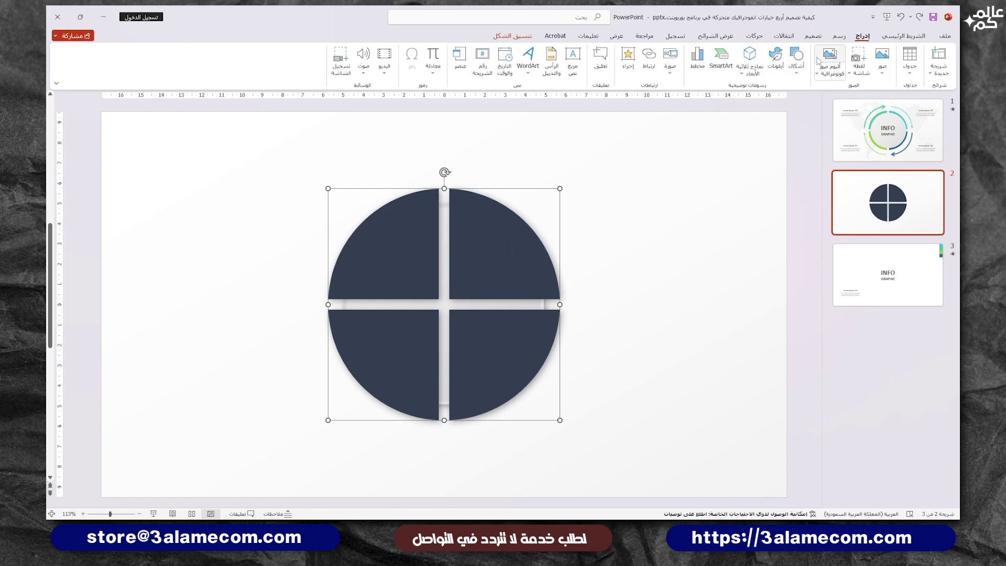
click(796, 58)
click(766, 101)
drag(585, 140, 444, 453)
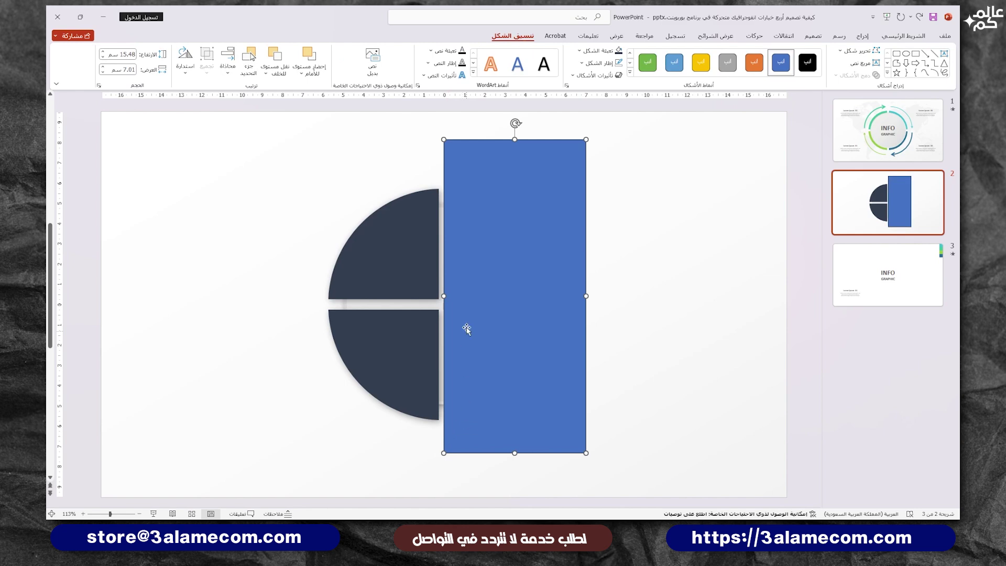
drag(466, 265, 503, 266)
drag(551, 124, 722, 304)
drag(629, 303, 480, 382)
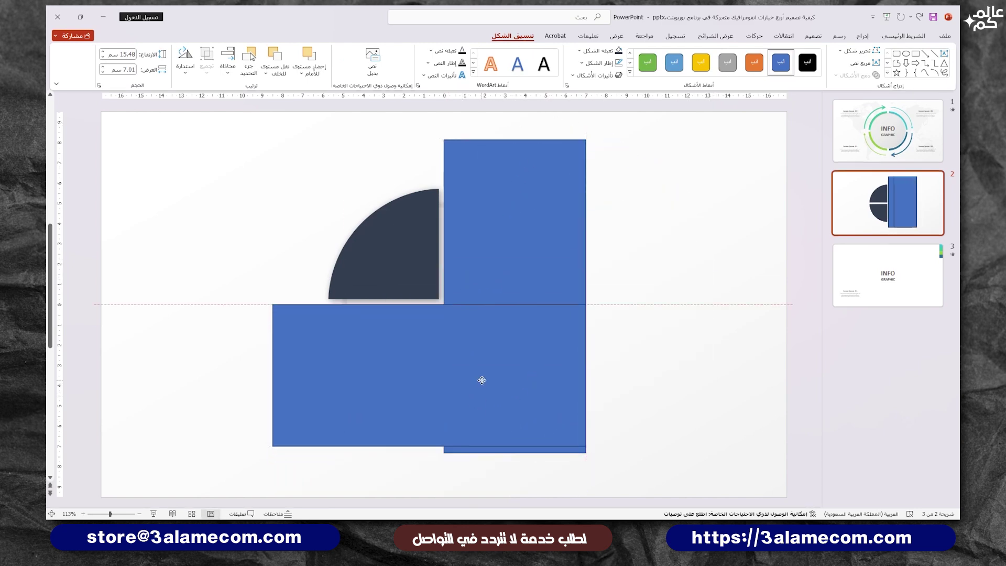
Step: Fragment the rectangles with the dark shape into pieces and paste the four quarters back in place
click(408, 258)
shift+click(473, 257)
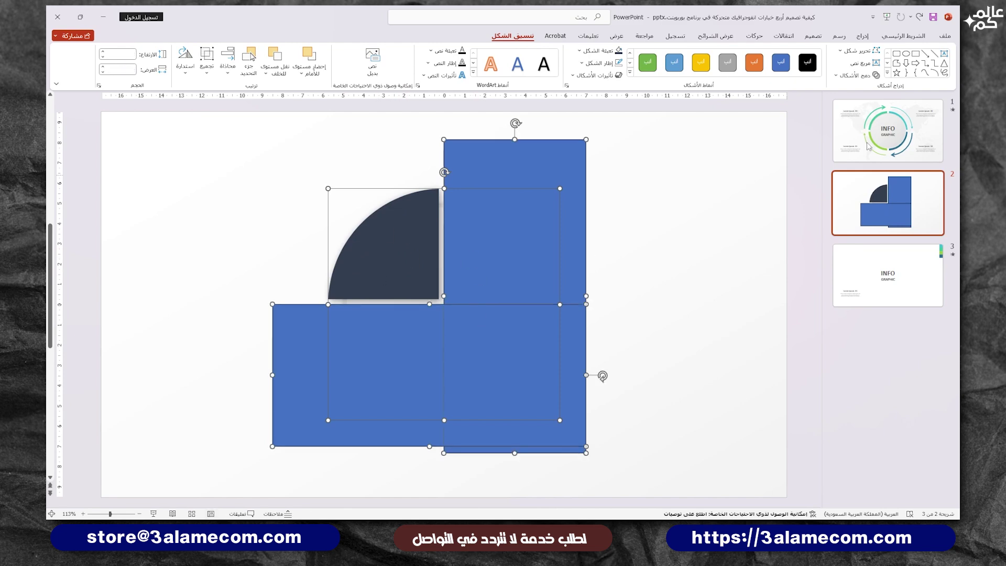
shift+click(299, 375)
click(856, 75)
click(862, 145)
click(640, 247)
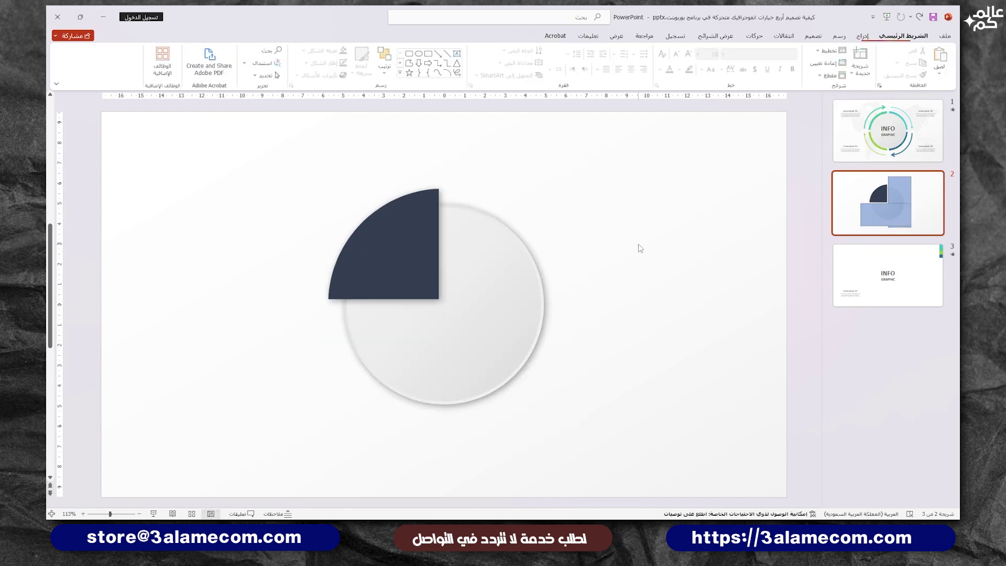
key(ctrl+v)
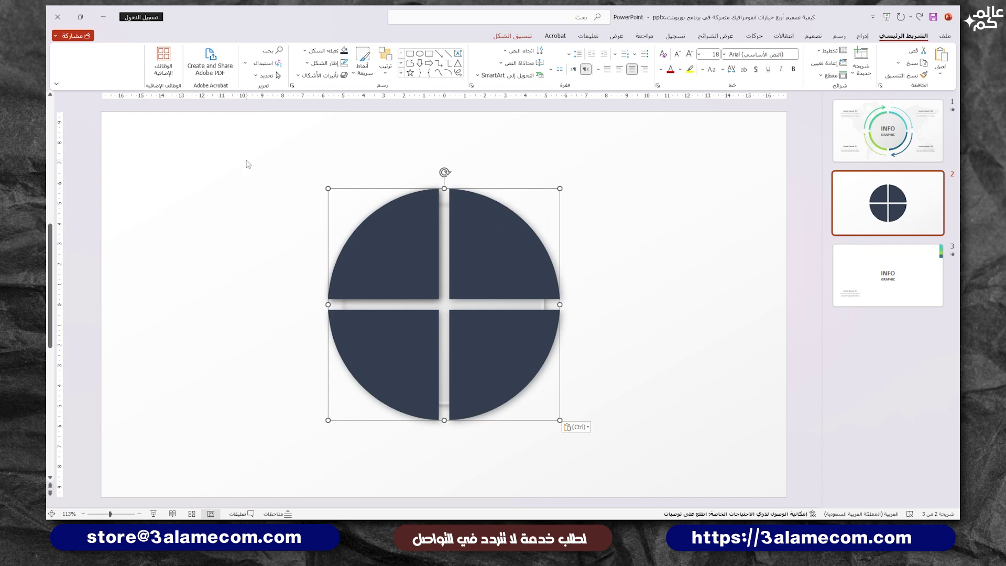
Step: Fill the top-left dark quarter with green
drag(248, 163, 491, 335)
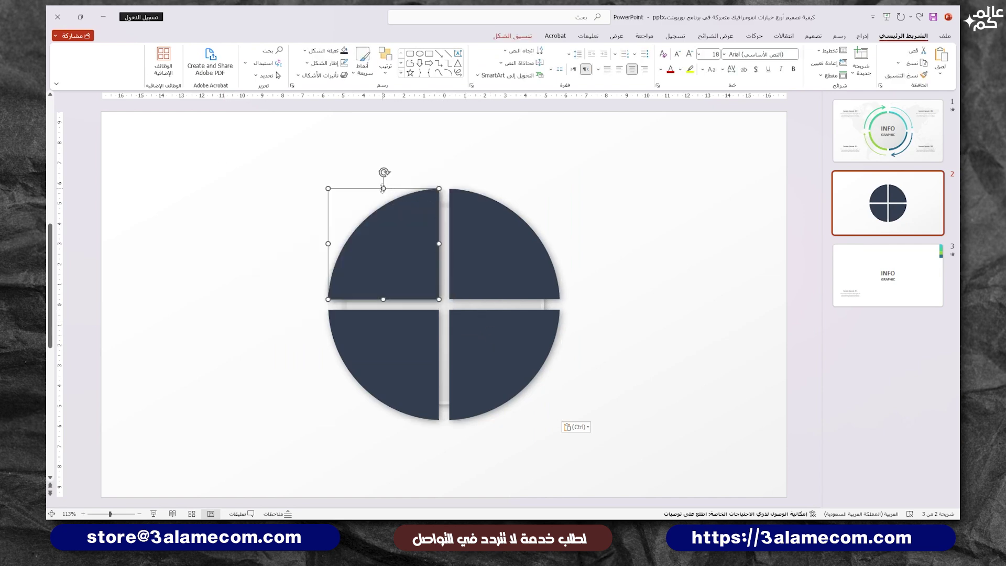
right_click(383, 189)
click(352, 306)
click(526, 41)
click(597, 50)
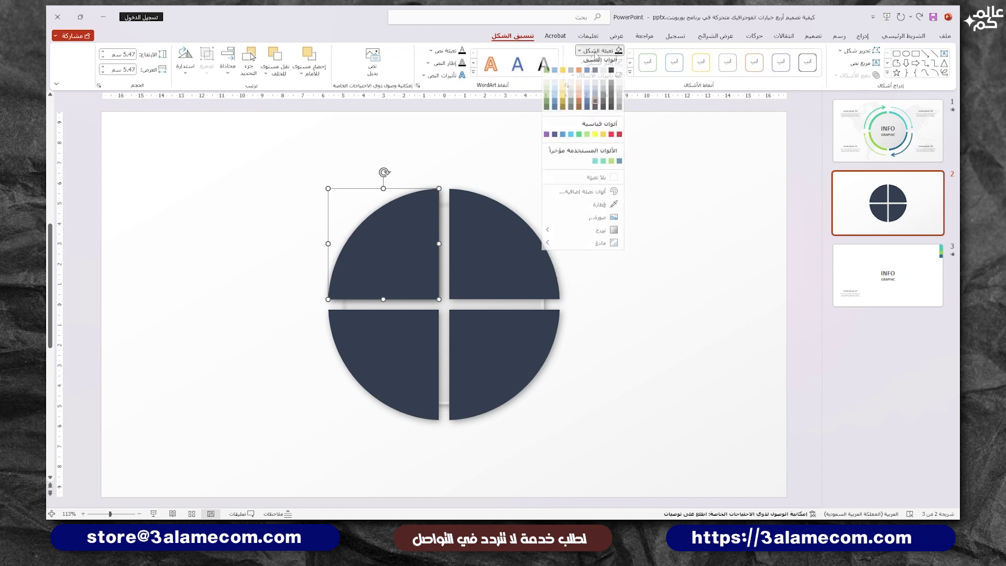
click(601, 141)
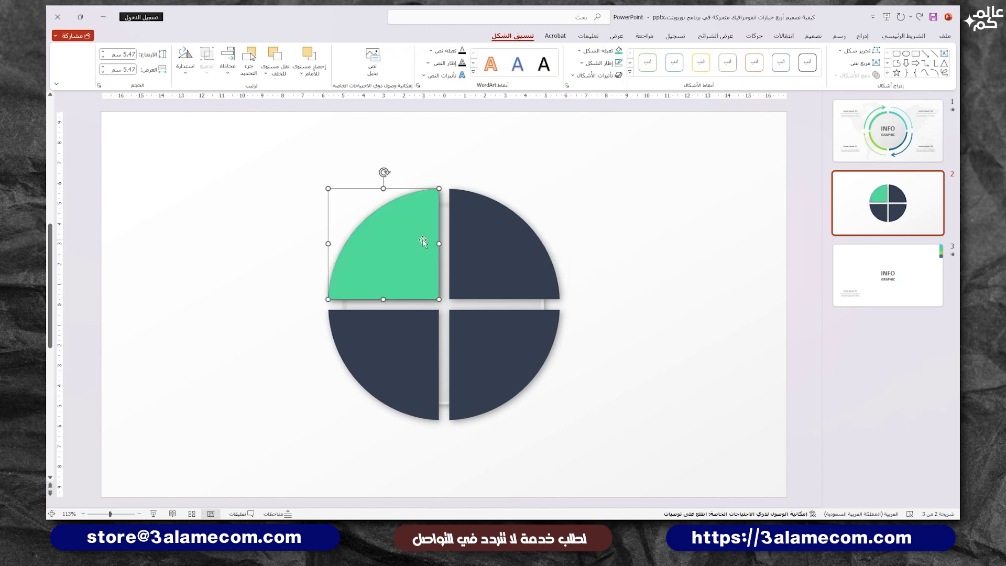
Step: Place rotated copies of the green quarter over the top-right, bottom-right and bottom-left quarters
drag(379, 232, 496, 223)
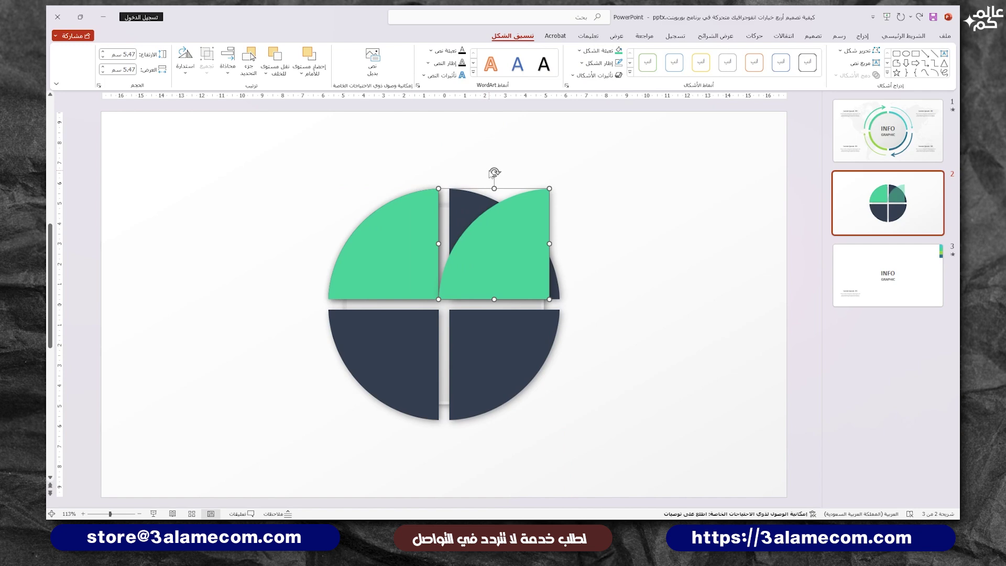
mouse_move(492, 169)
mouse_down()
mouse_move(565, 181)
mouse_move(566, 242)
mouse_move(526, 251)
mouse_move(554, 335)
mouse_move(495, 437)
mouse_up()
mouse_move(483, 356)
mouse_down()
mouse_move(497, 343)
mouse_move(397, 343)
mouse_up()
mouse_move(401, 436)
mouse_down()
mouse_move(291, 377)
mouse_move(278, 352)
mouse_up()
drag(390, 361, 399, 358)
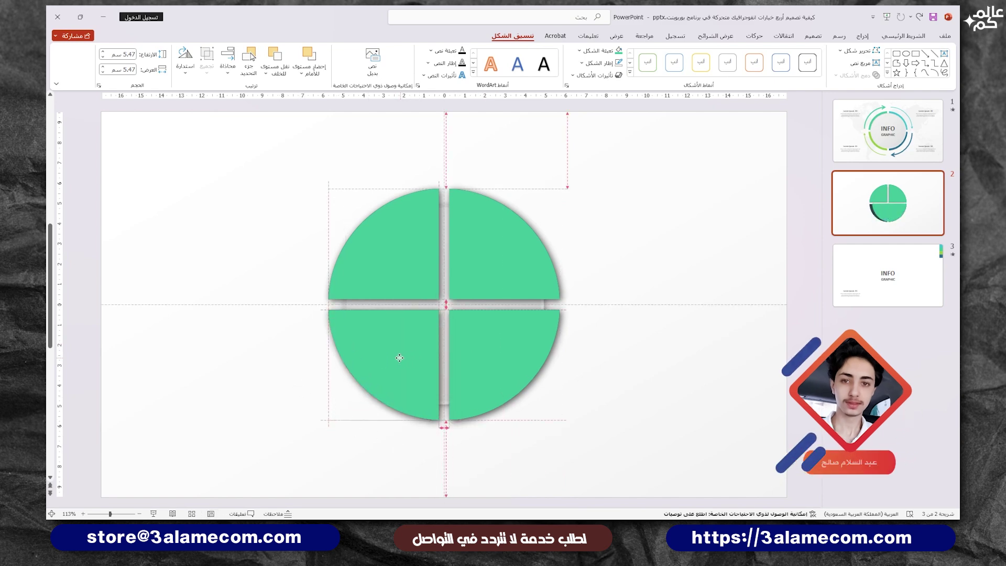
Step: Select the leftover dark original quarters and move them off the circle
click(261, 227)
drag(261, 152, 618, 448)
shift+click(410, 293)
shift+click(502, 278)
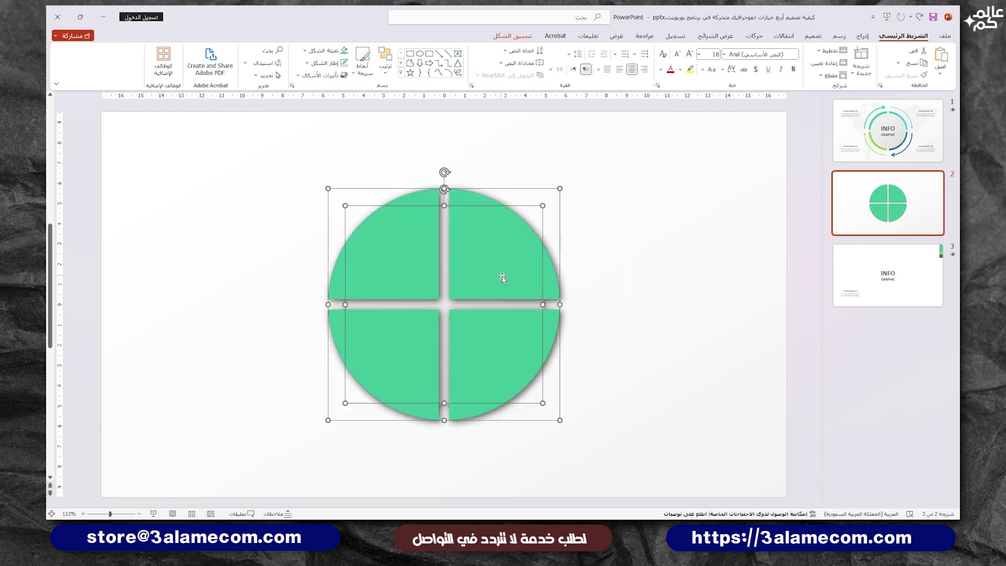
shift+click(544, 308)
drag(560, 264, 673, 262)
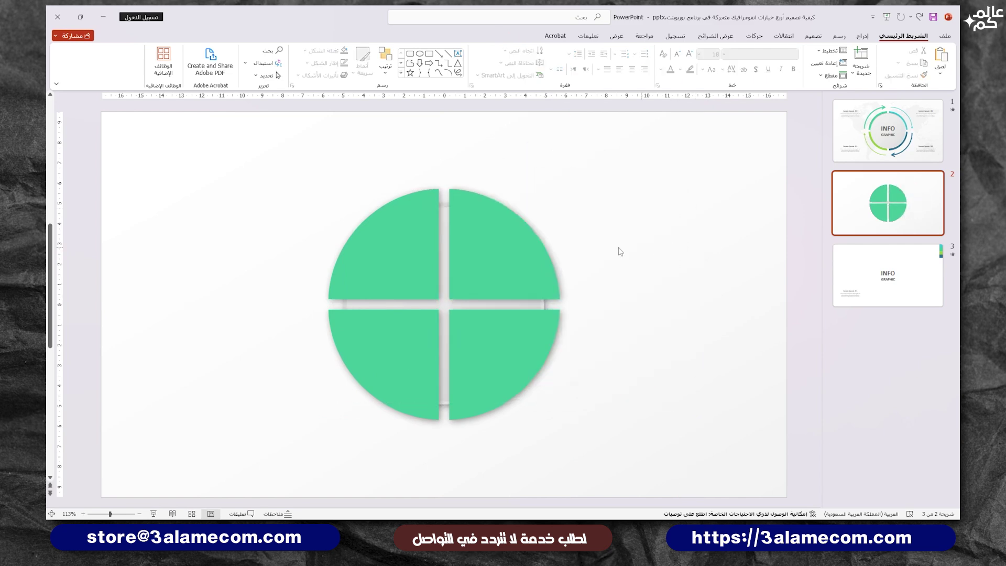
Step: Select all four green quarters and set their shadow preset to No Shadow in Format Shape
click(465, 249)
shift+click(392, 250)
shift+click(388, 356)
shift+click(534, 327)
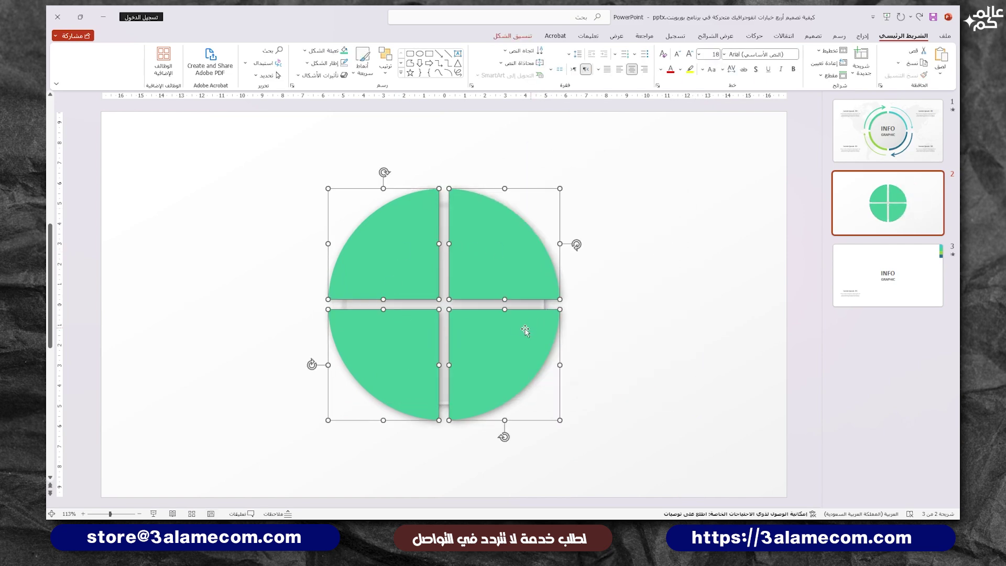
right_click(521, 329)
click(495, 308)
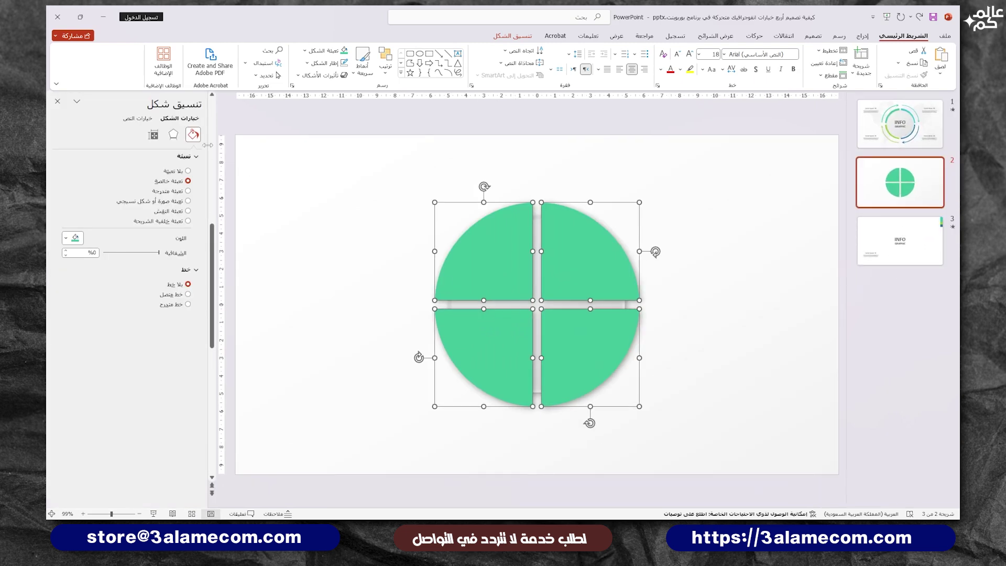
click(173, 134)
click(175, 157)
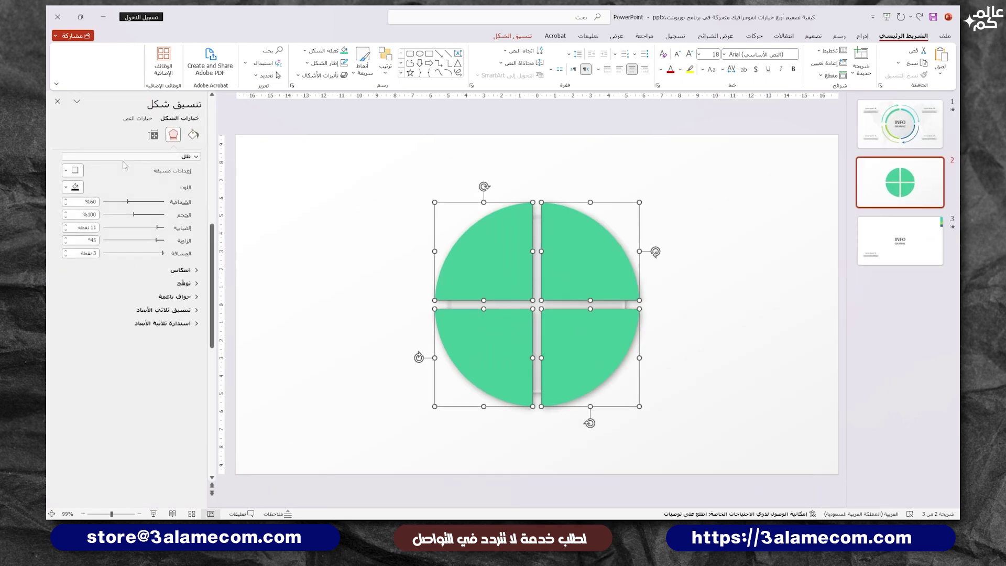
click(73, 171)
click(111, 215)
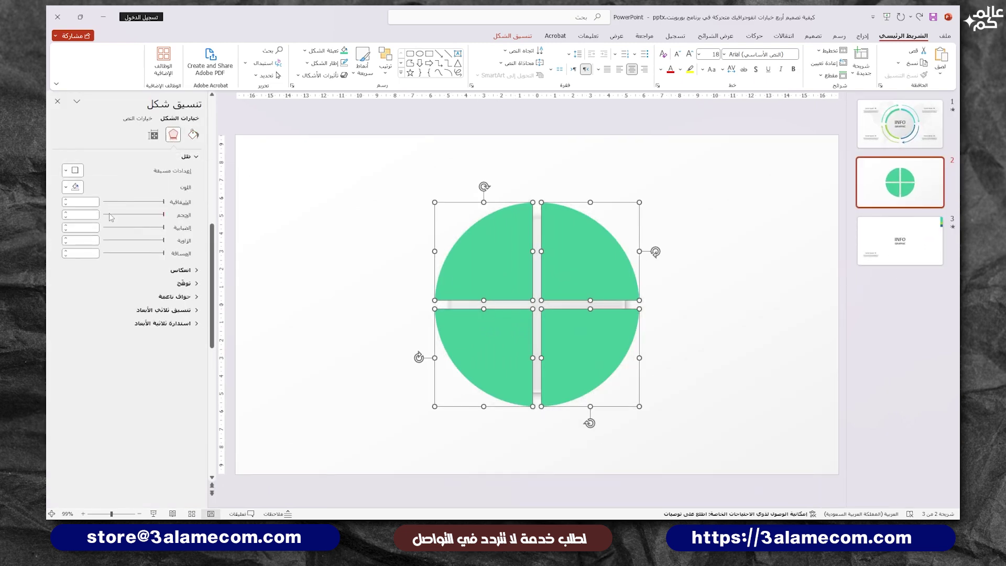
click(58, 101)
Step: Fill the top-right quarter teal, bottom-right dark blue and bottom-left light green
click(501, 238)
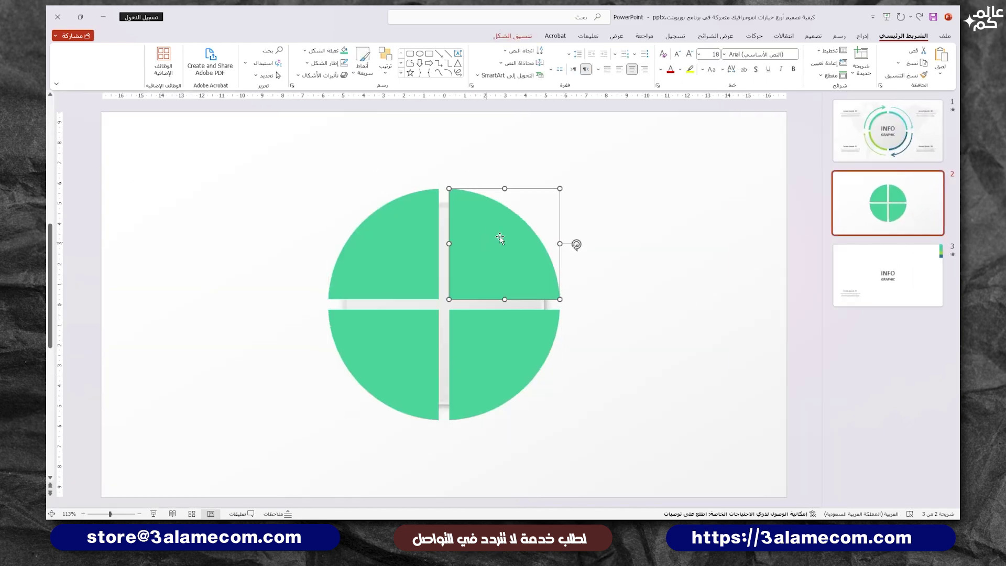
click(305, 50)
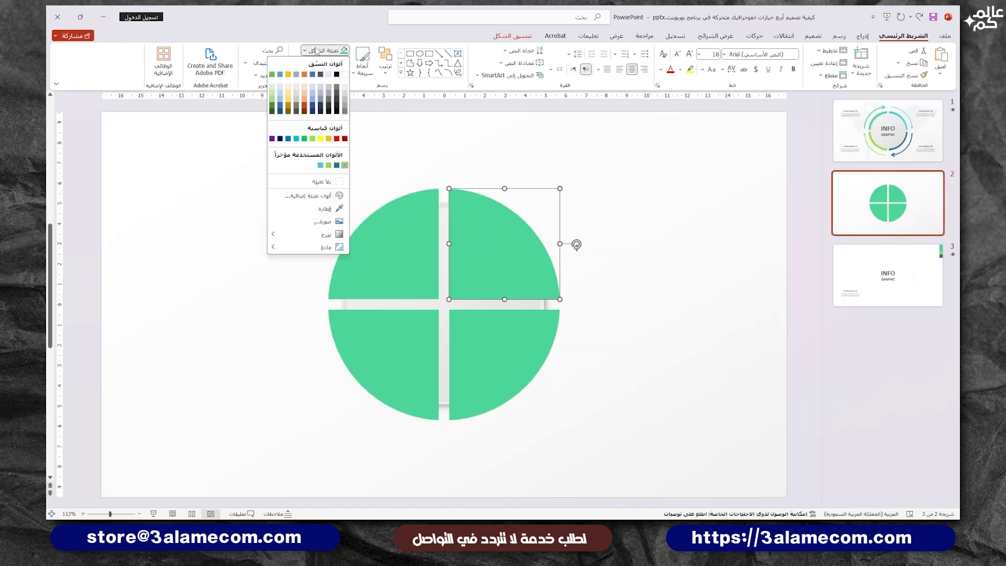
click(320, 165)
click(464, 328)
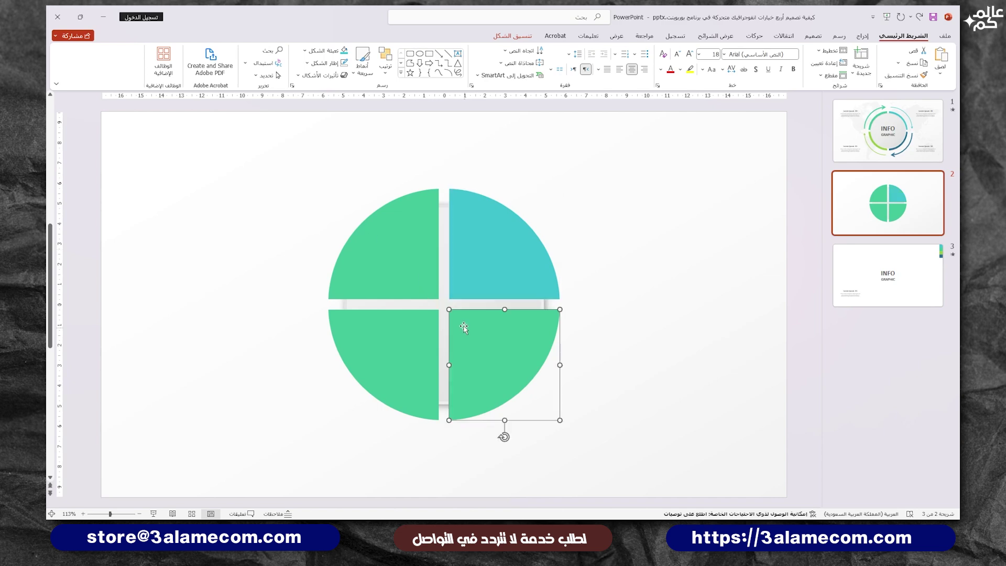
click(305, 51)
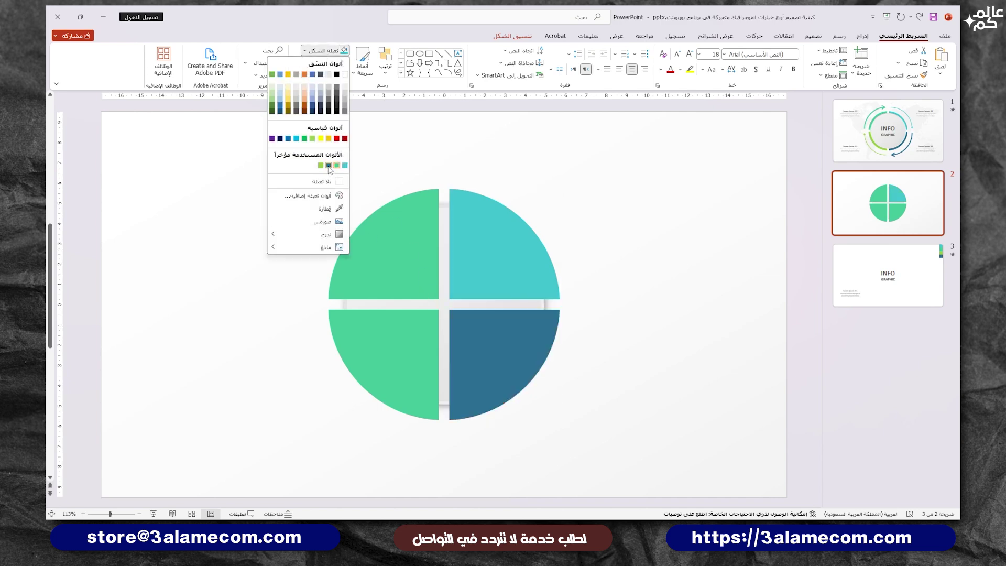
click(330, 169)
click(371, 312)
click(305, 50)
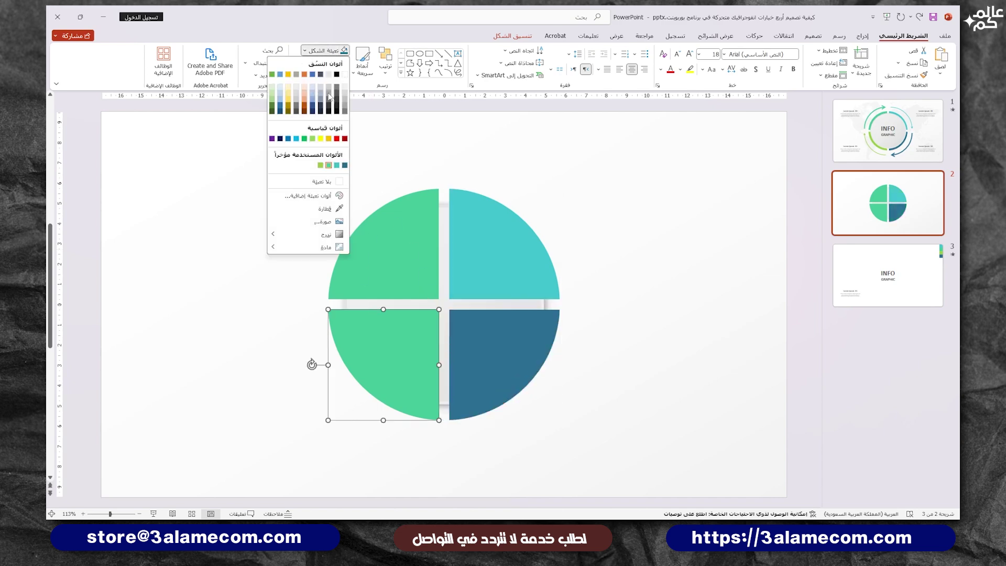
click(320, 166)
click(287, 256)
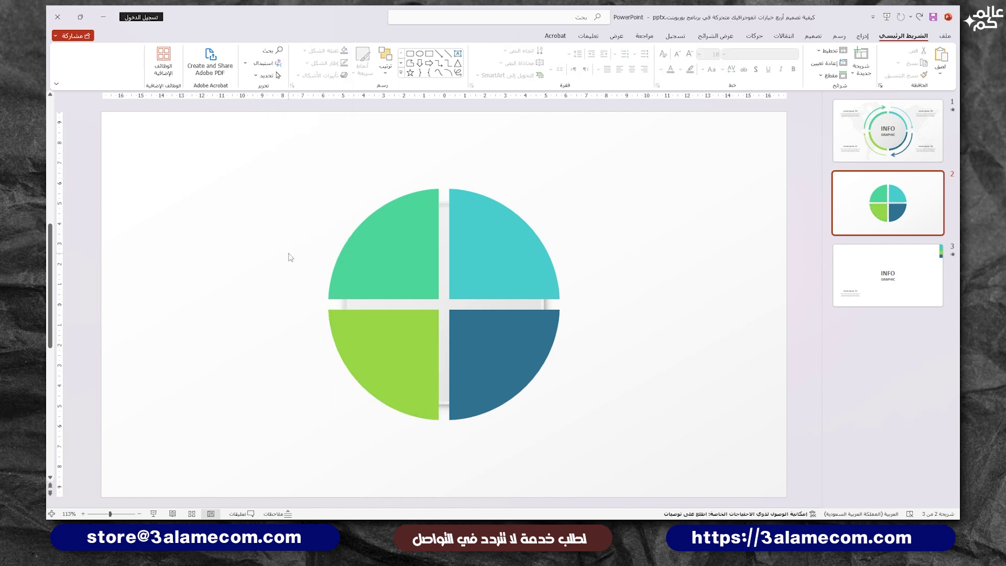
drag(239, 187, 634, 475)
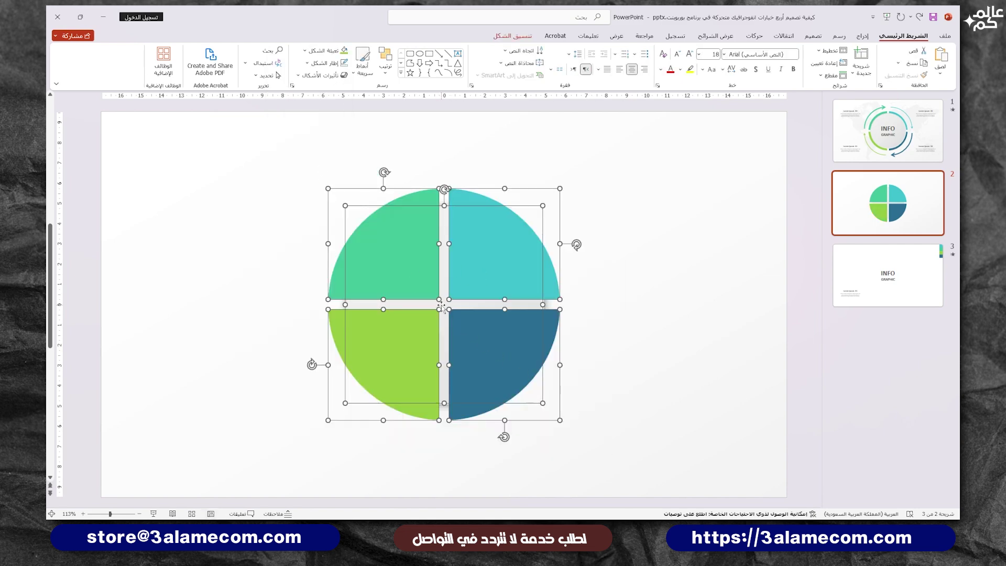
Step: Send the coloured quarters behind the white centre circle to form a ring
right_click(469, 287)
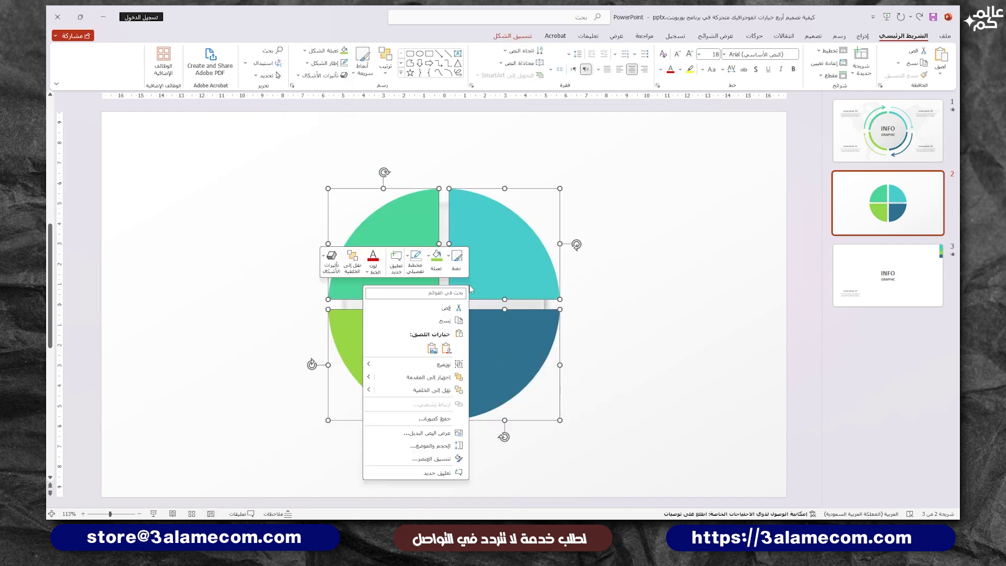
click(446, 388)
click(652, 338)
Step: Copy the white centre circle and enlarge the copy to 13.83 cm to cover the ring
click(501, 230)
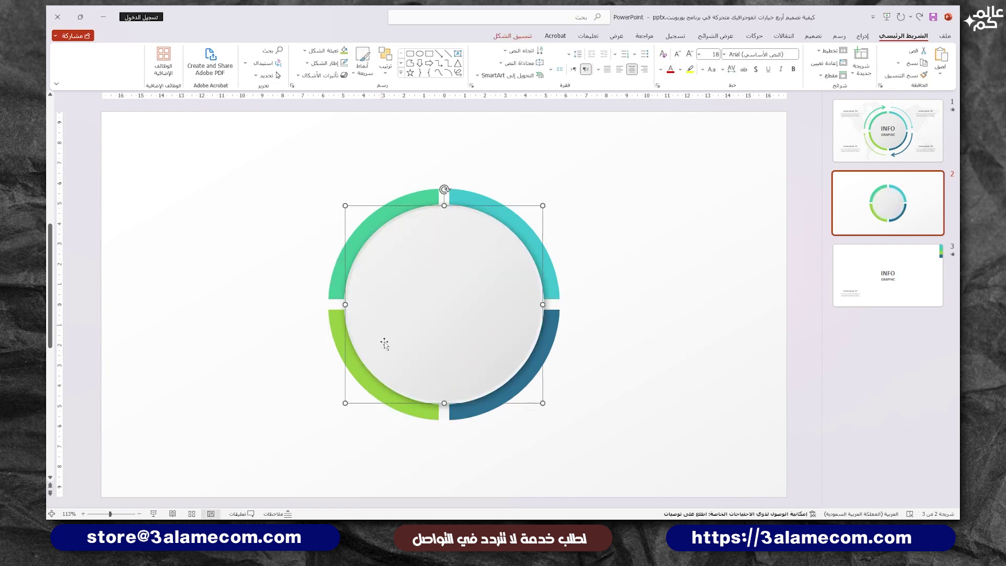
drag(483, 354, 437, 344)
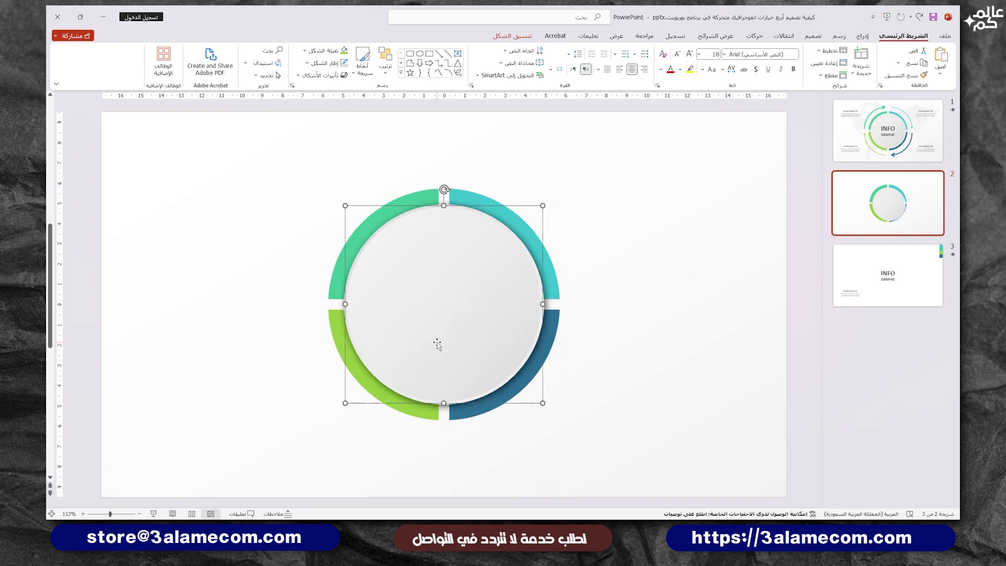
mouse_move(543, 403)
mouse_down()
mouse_move(596, 440)
mouse_move(585, 432)
mouse_up()
click(513, 36)
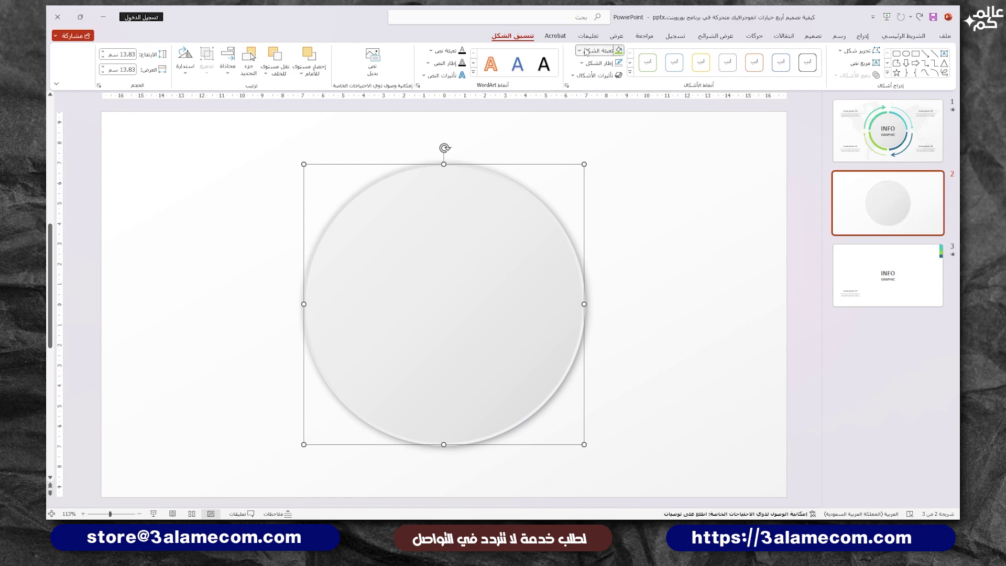
Step: Give the large circle no fill and a black outline
click(599, 50)
click(600, 181)
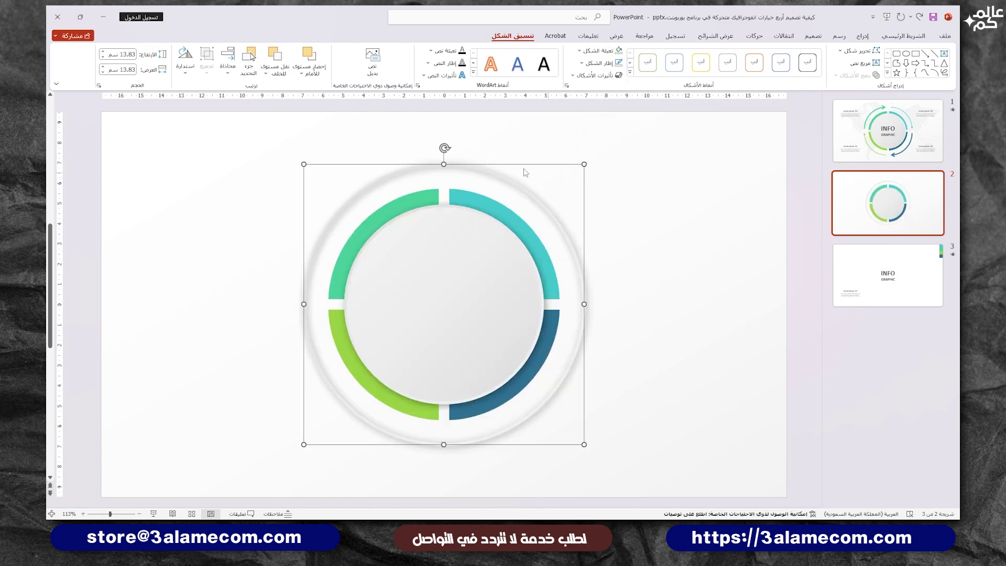
click(599, 63)
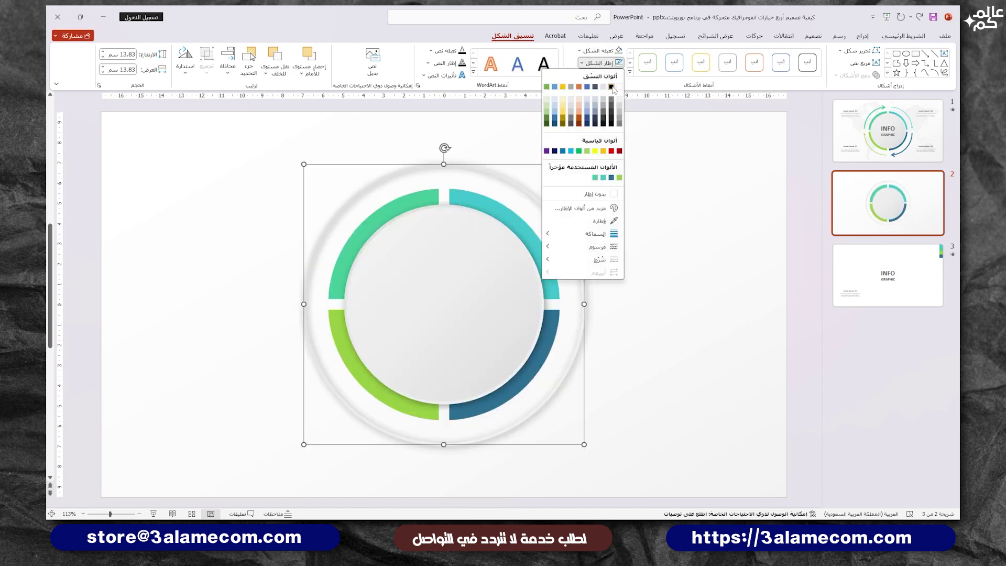
click(611, 86)
Step: Remove the shadow from the large circle in Format Shape effects
right_click(434, 173)
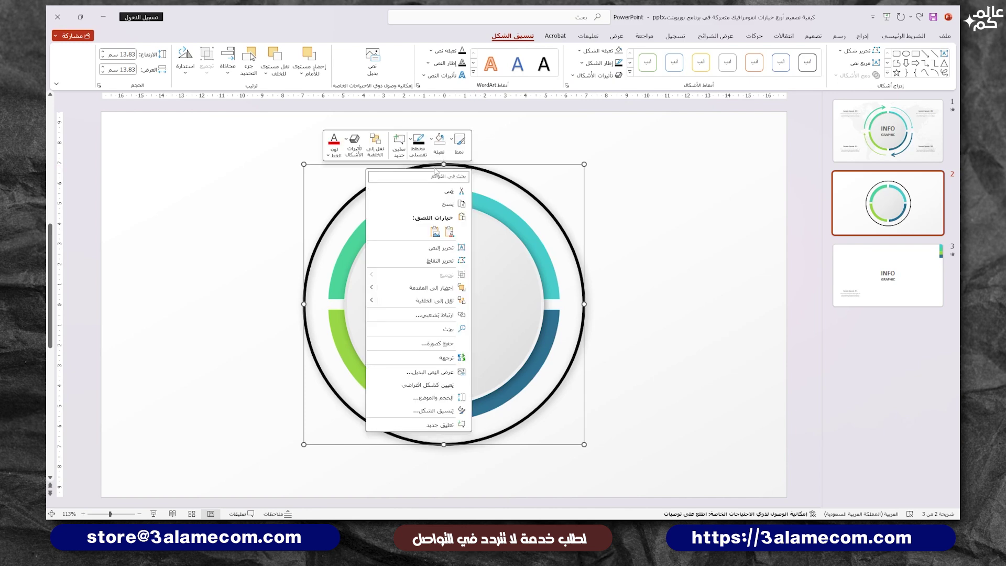
click(561, 221)
right_click(559, 221)
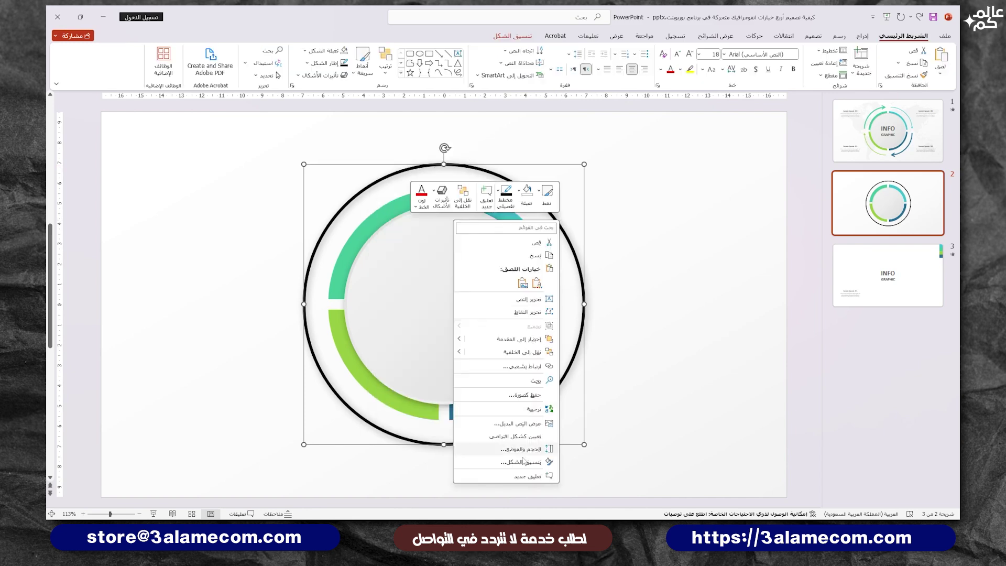
click(500, 462)
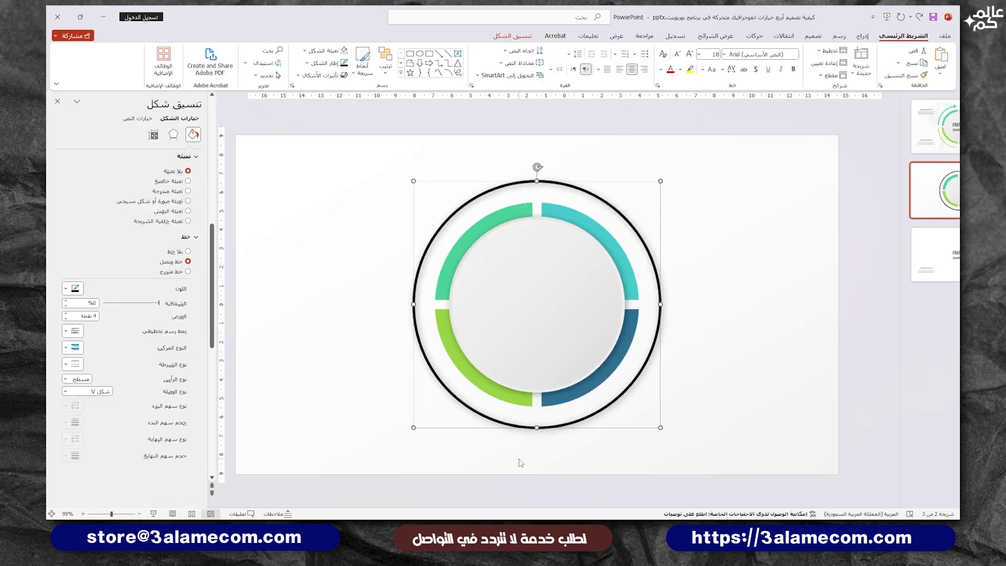
click(173, 134)
click(75, 170)
click(109, 202)
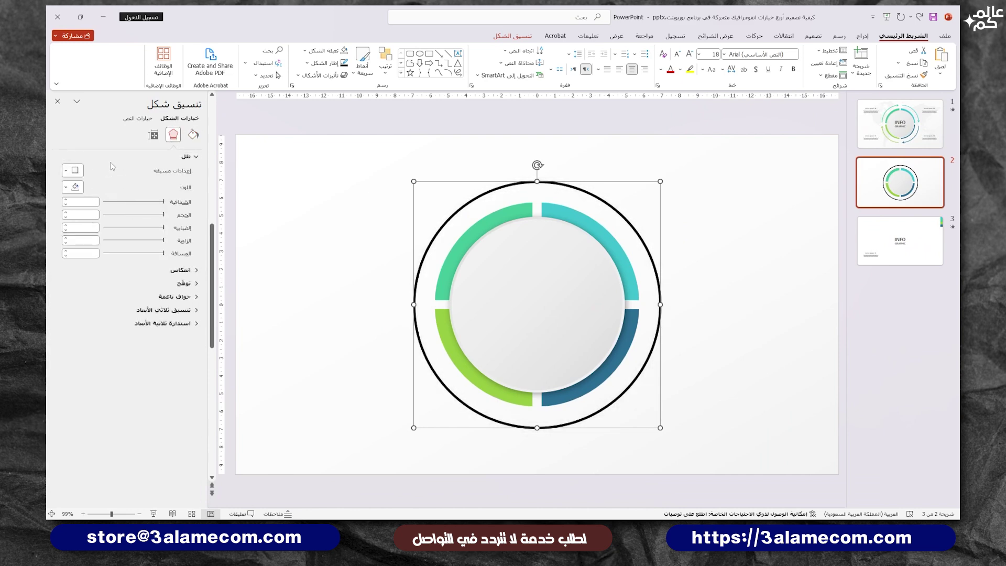
click(58, 101)
Step: Edit the outer circle's points and open its path at the left vertex
right_click(440, 177)
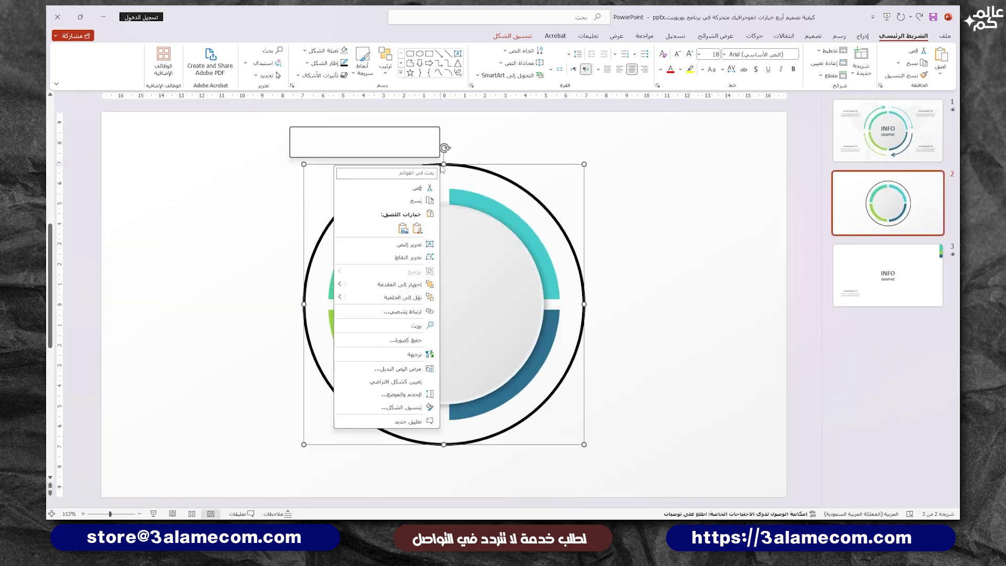
click(418, 264)
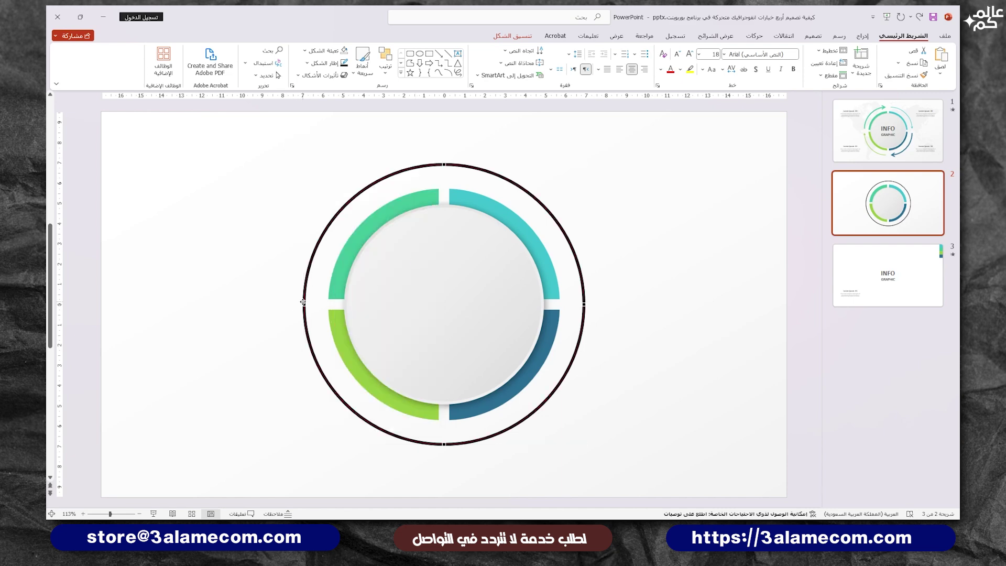
right_click(304, 303)
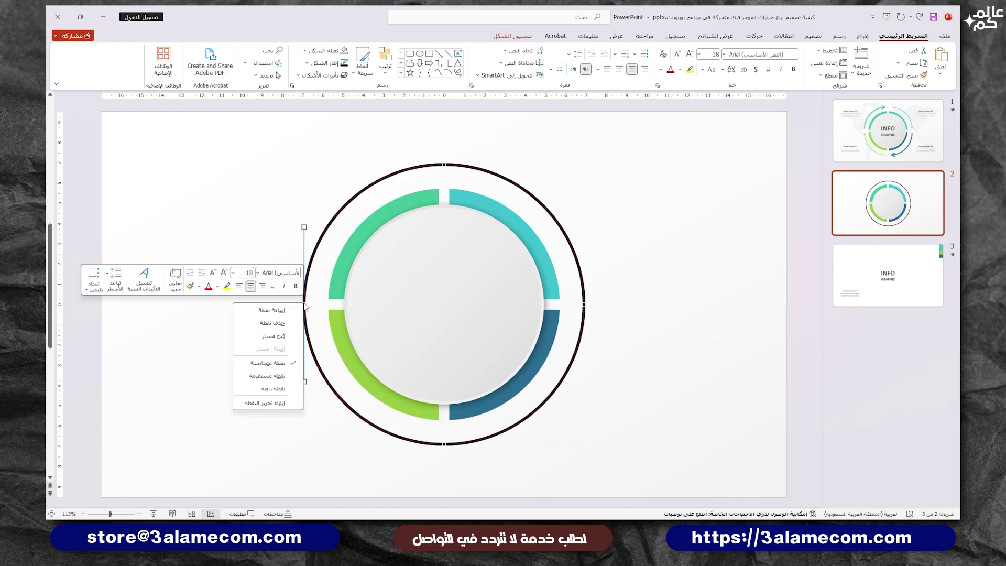
click(283, 335)
Step: Delete three arc segments, leaving only the top-right quarter arc
right_click(306, 321)
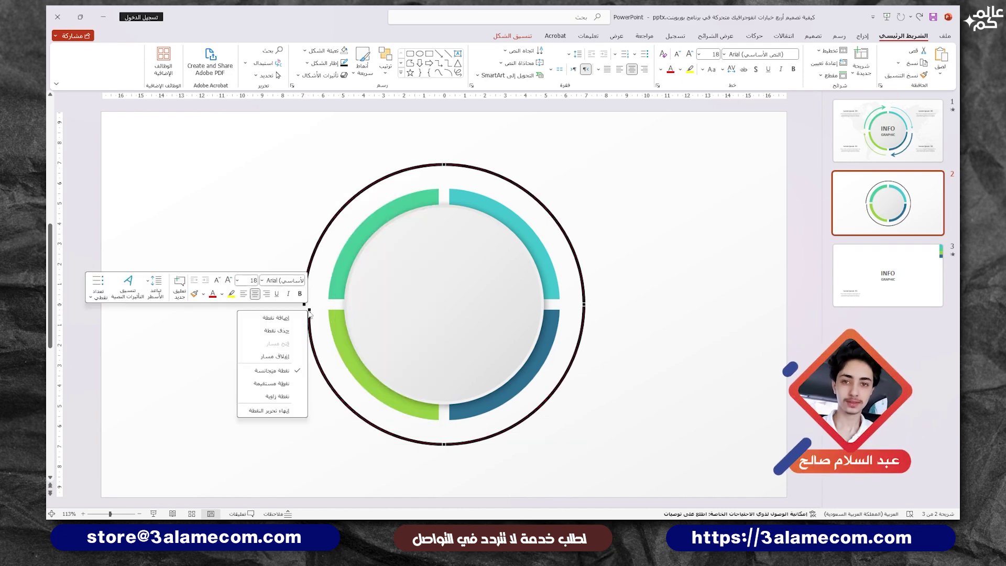
click(289, 330)
right_click(304, 304)
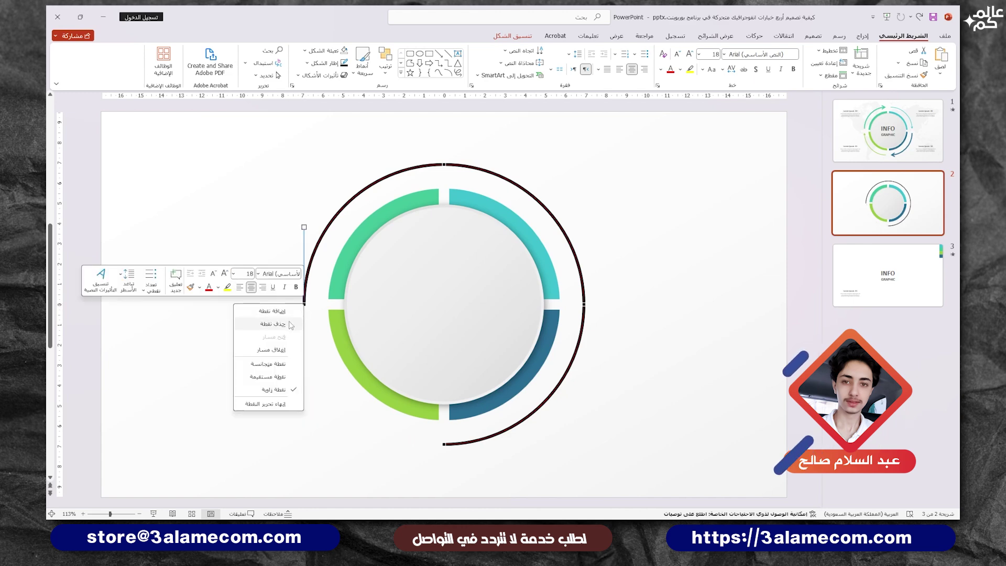
click(267, 323)
right_click(443, 444)
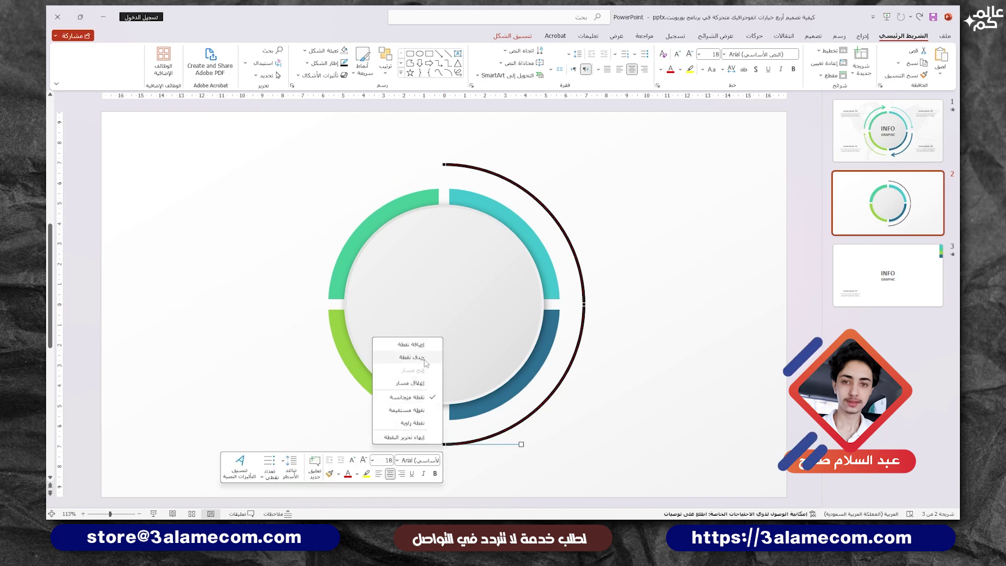
click(409, 298)
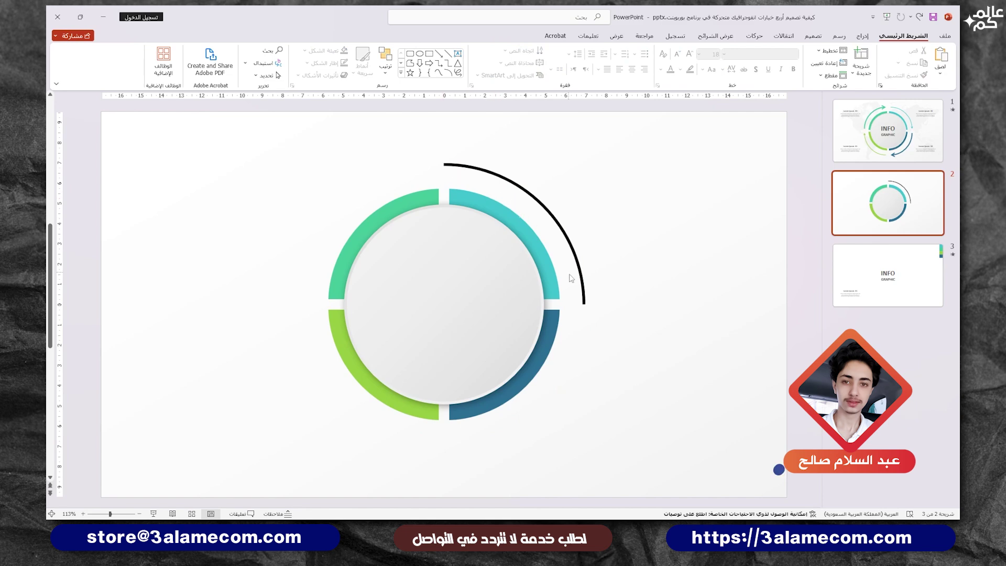
Step: Shrink the black arc and move it beside the upper-right ring segment
click(585, 303)
drag(584, 304, 571, 267)
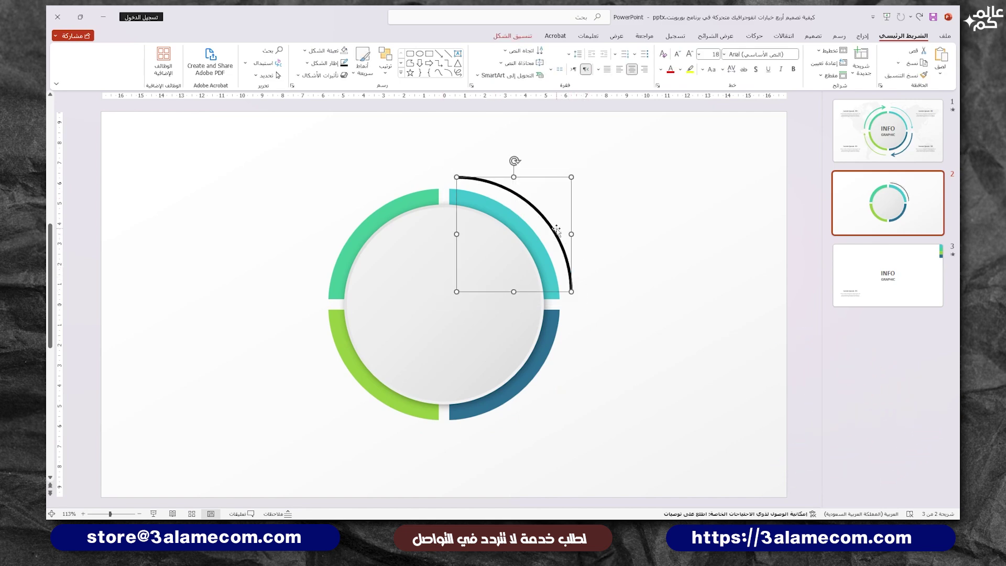
drag(557, 230, 569, 215)
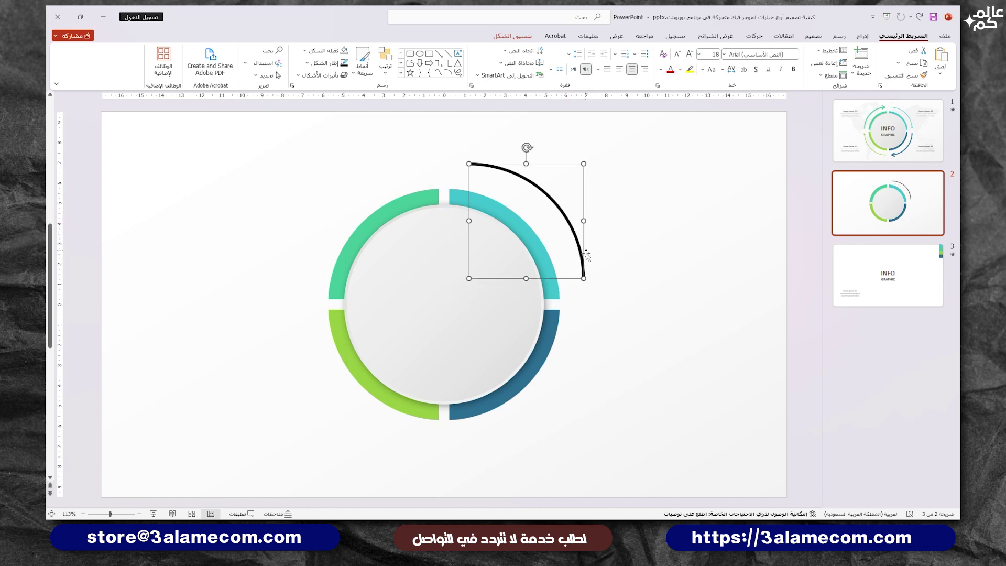
Step: Make the arc line teal and add an end arrowhead
right_click(558, 212)
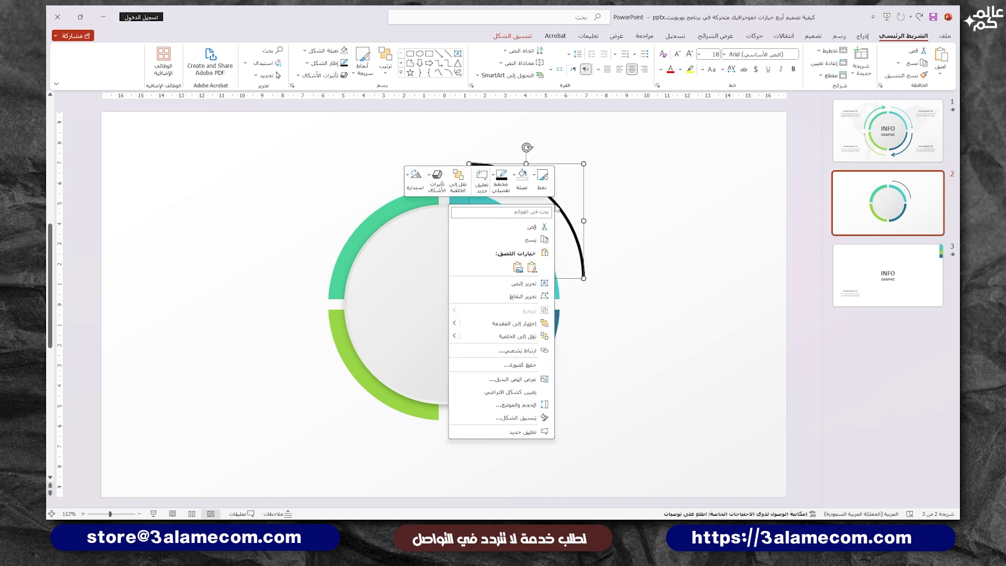
click(528, 416)
click(185, 156)
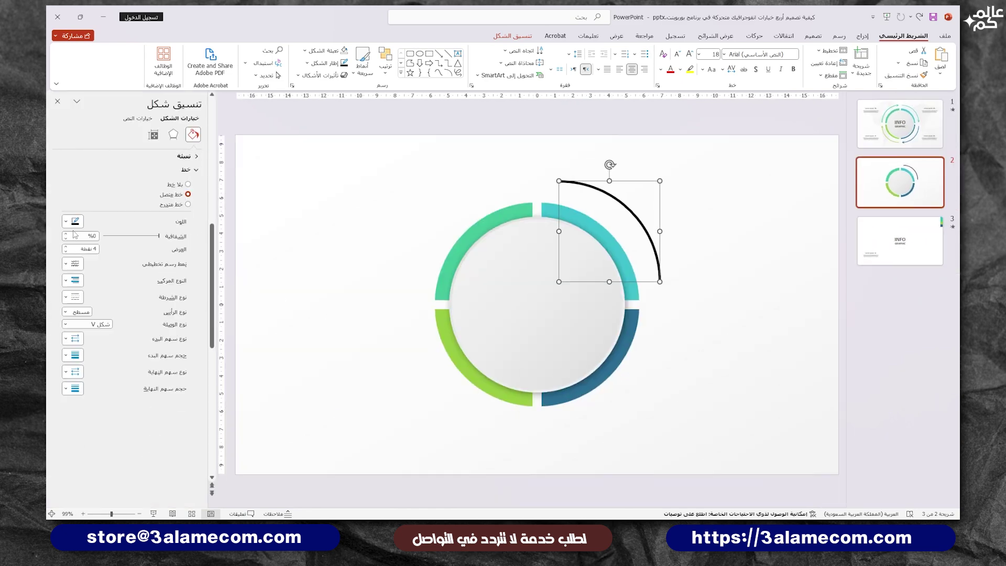
click(74, 222)
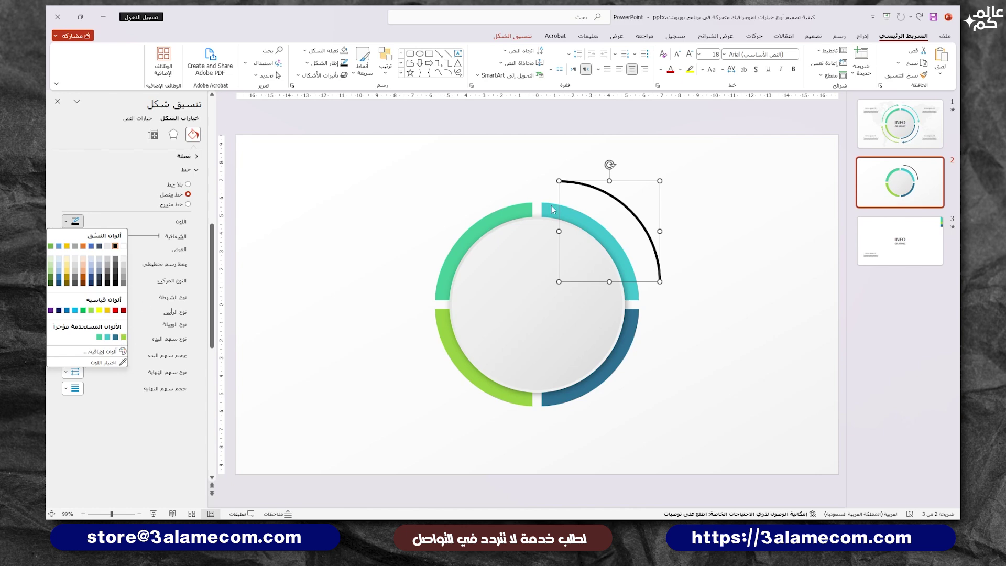
click(107, 337)
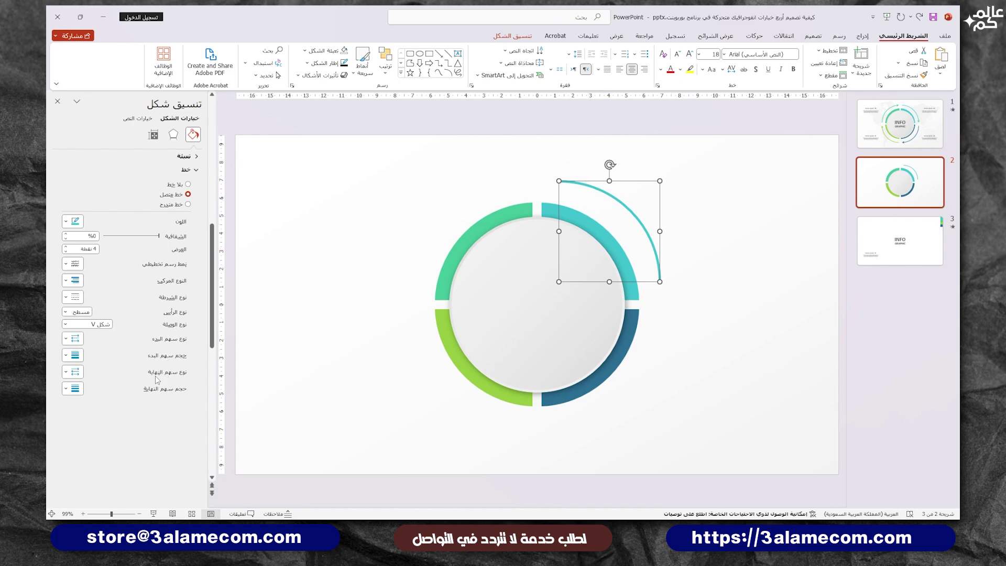
click(65, 375)
click(57, 389)
Step: Copy the teal arrow, rotate it 90° left, and place it above the upper-left segment
click(700, 290)
drag(632, 205, 436, 200)
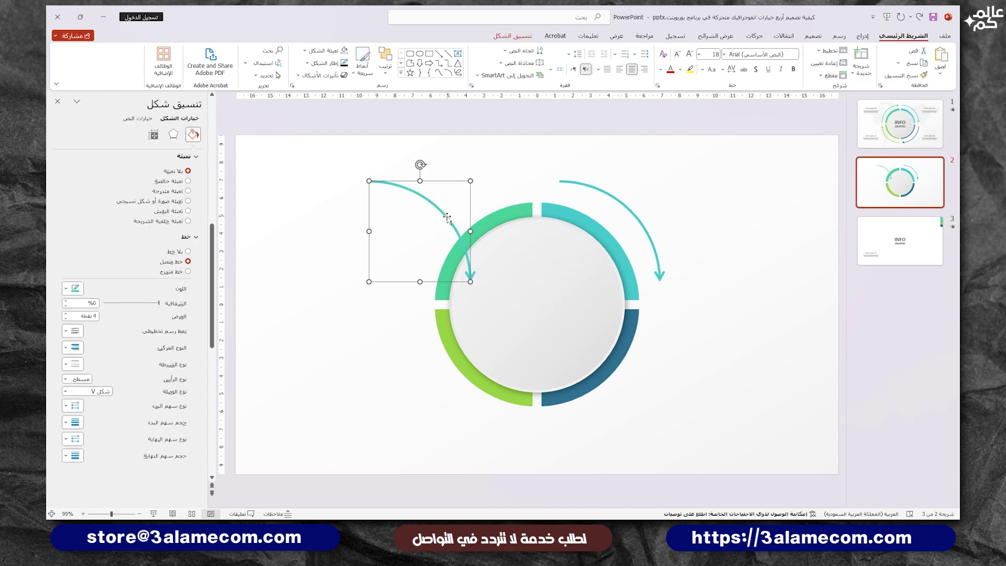
click(385, 60)
mouse_move(357, 233)
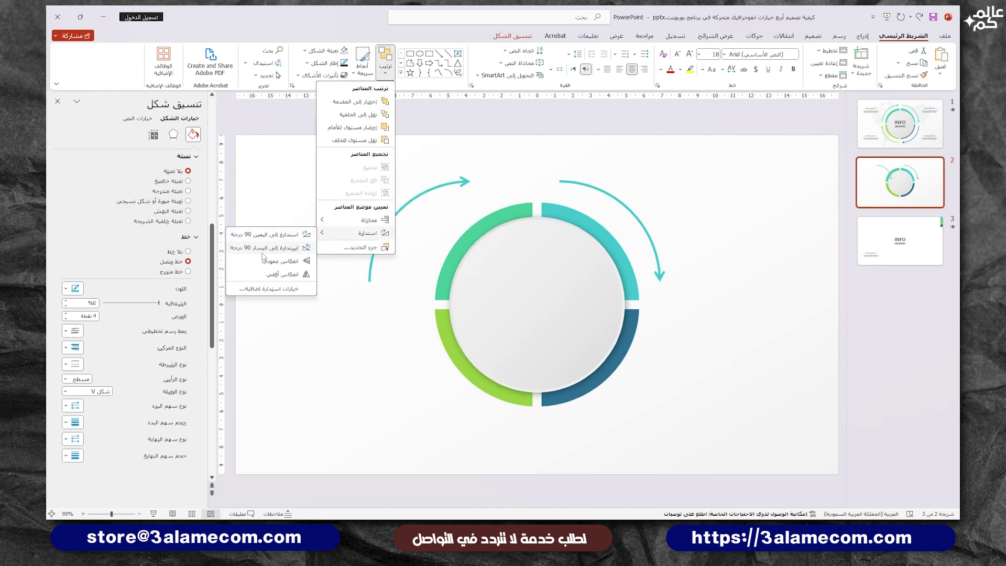
click(244, 254)
drag(445, 202, 473, 187)
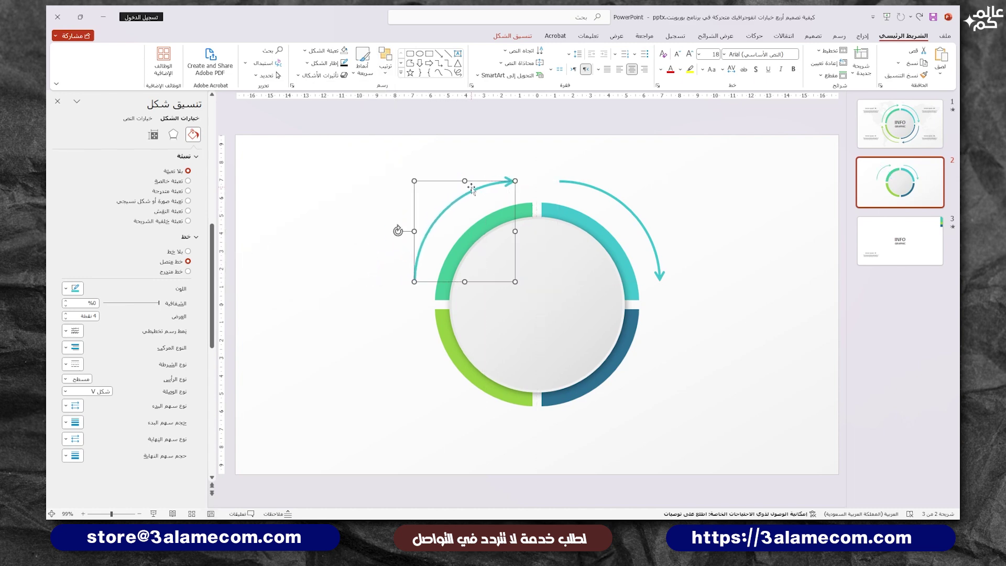
Step: Copy both top arrows below the ring; rotate the lower-right one 90° right beside the dark-blue segment
shift+click(572, 182)
drag(573, 181, 572, 355)
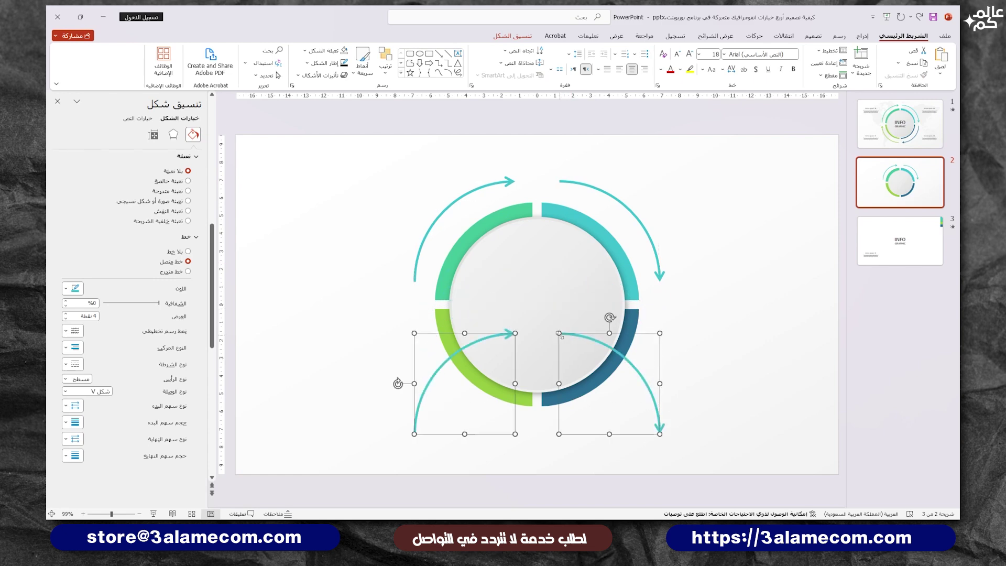
click(629, 359)
click(629, 360)
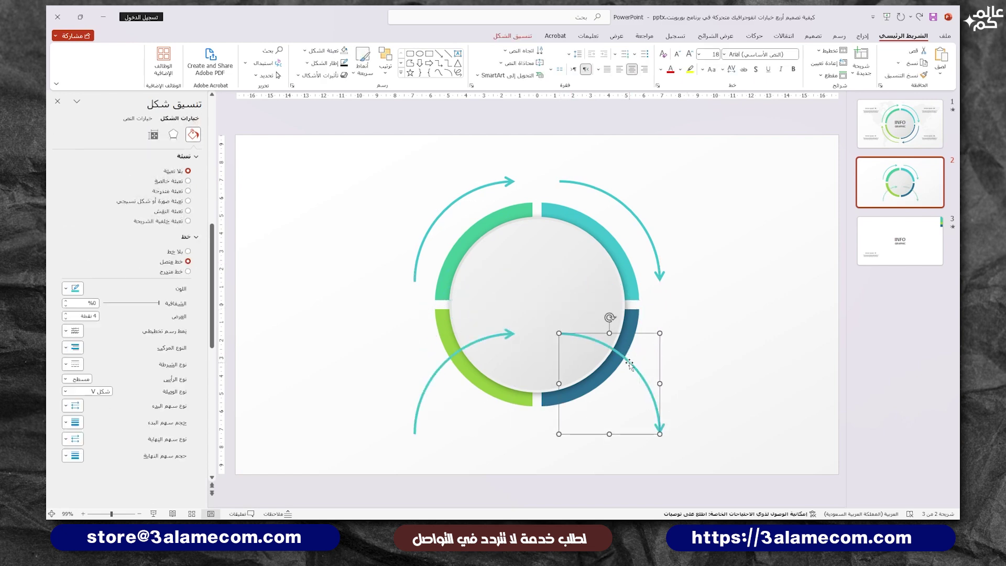
click(385, 60)
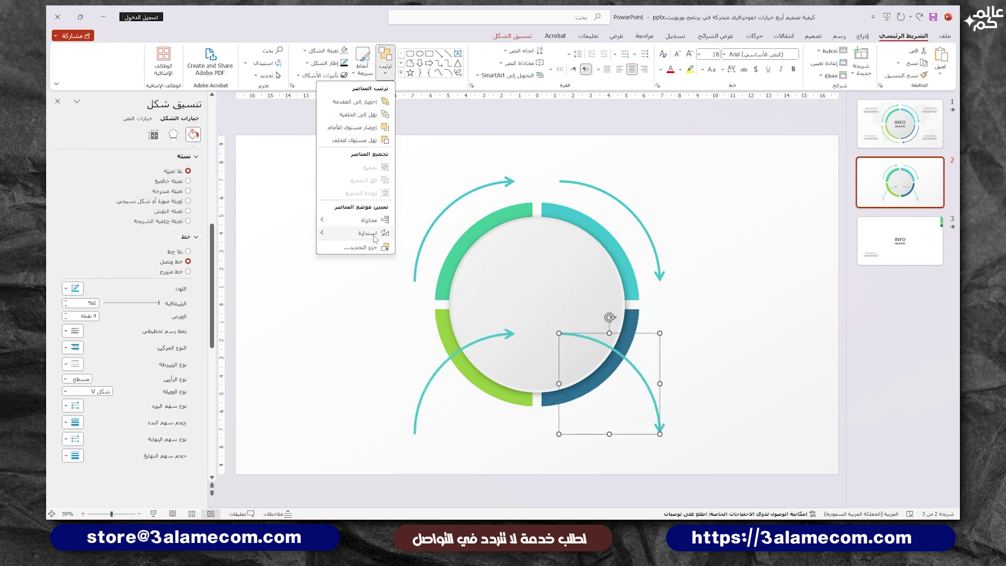
click(298, 236)
drag(624, 413, 624, 407)
Step: Flip the lower-left arrow to point upward and nudge it beside the green segment
mouse_move(357, 232)
click(430, 382)
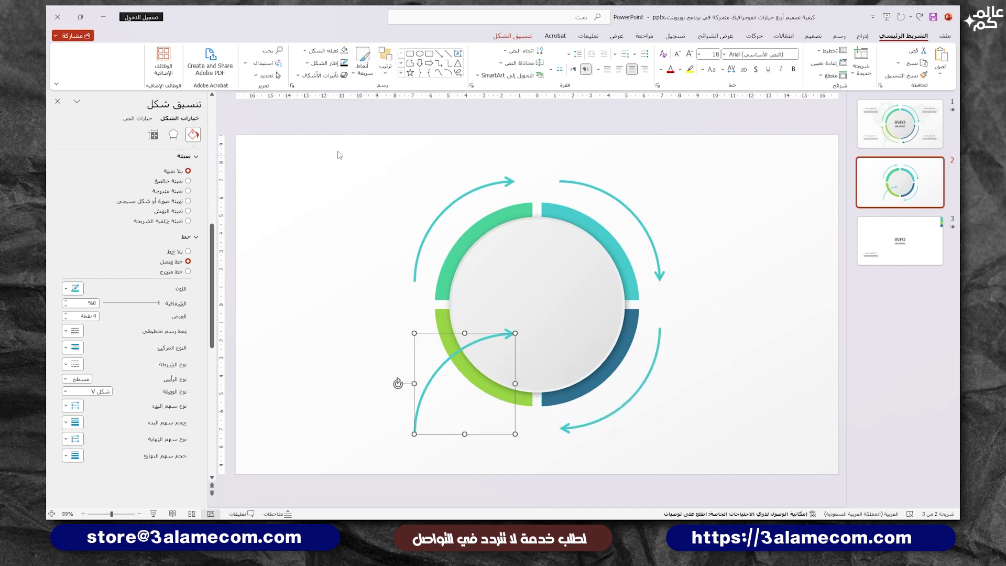
click(385, 58)
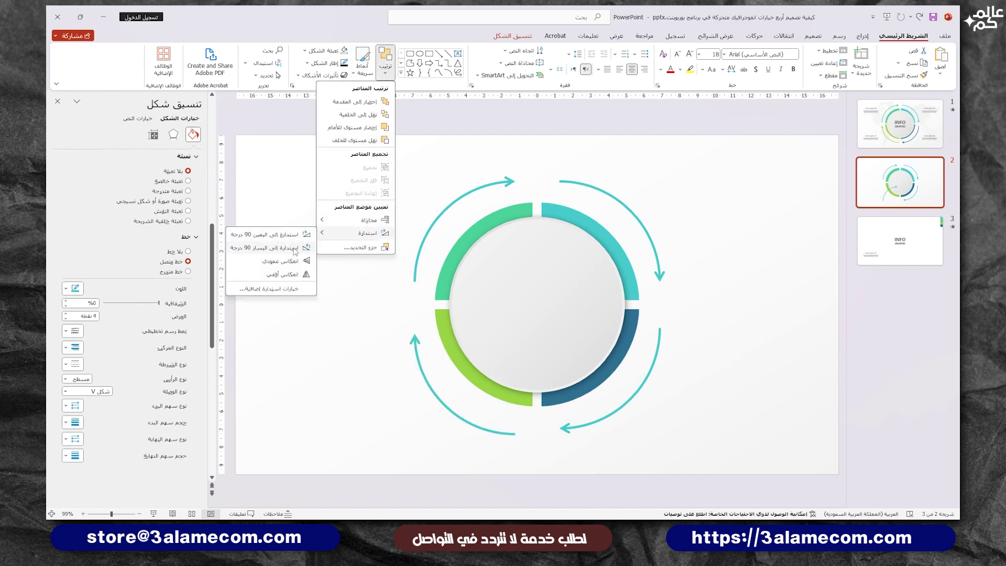
click(286, 274)
drag(435, 391, 435, 385)
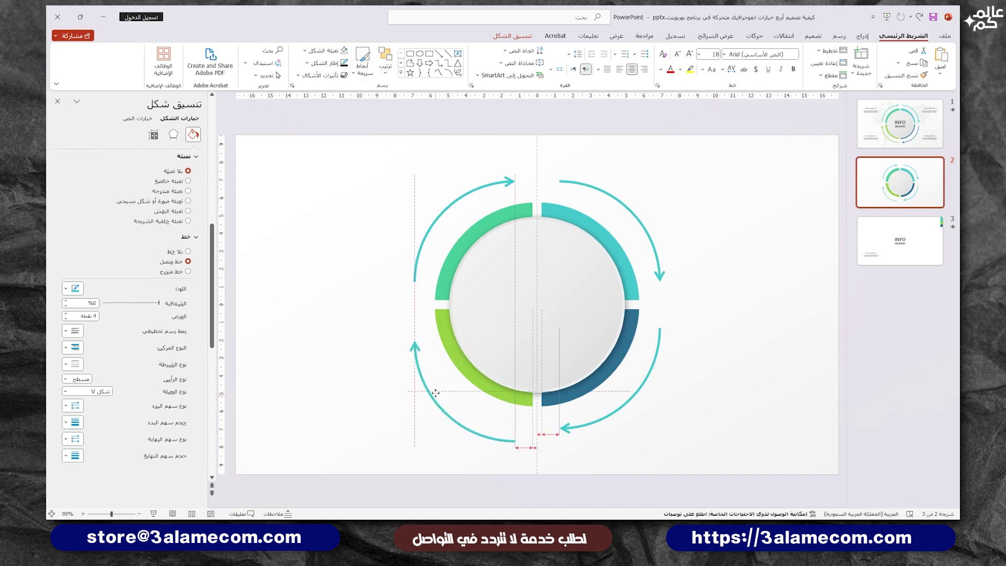
click(369, 371)
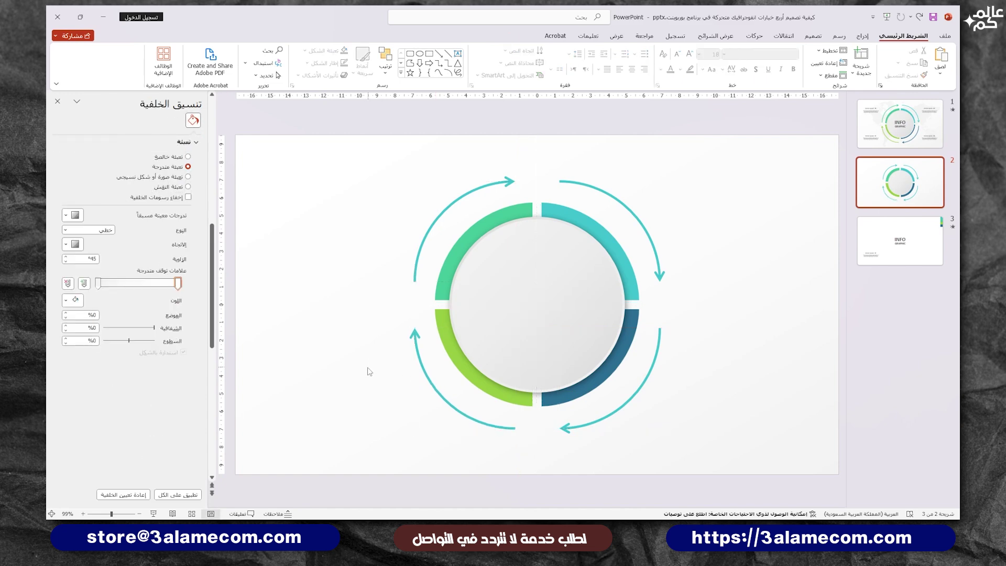
click(444, 217)
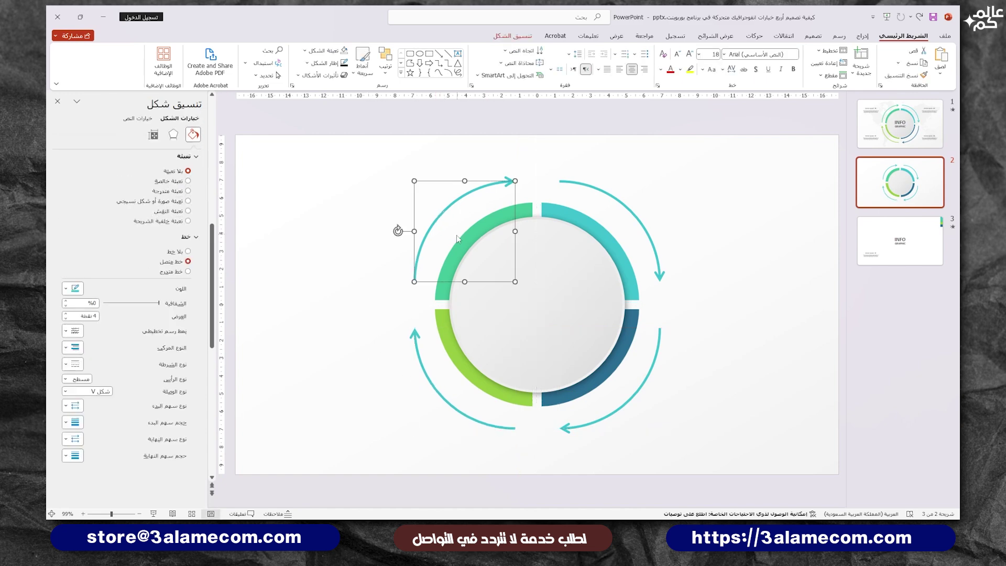
Step: Colour the upper-left and lower-left arrows green
click(67, 290)
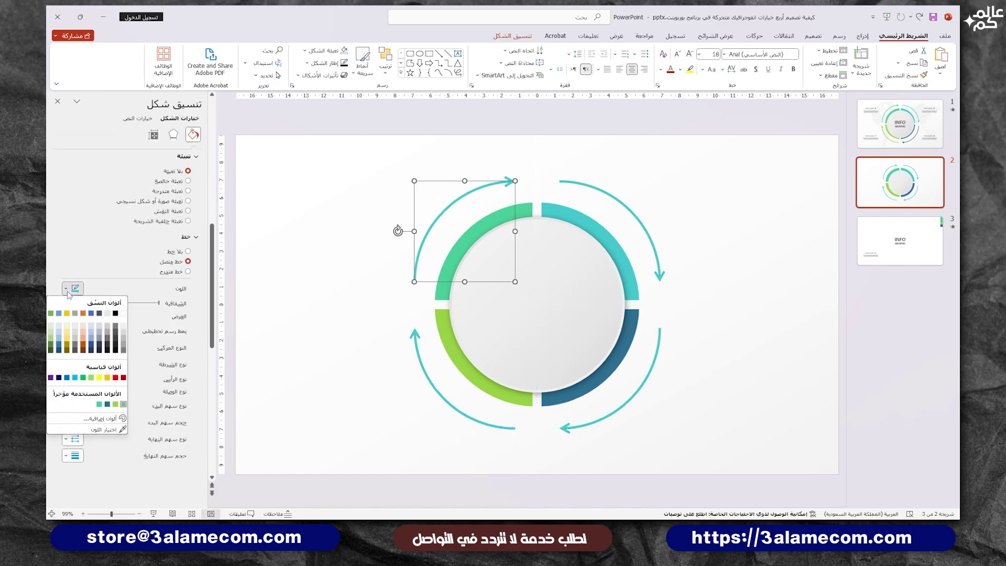
click(99, 404)
click(434, 387)
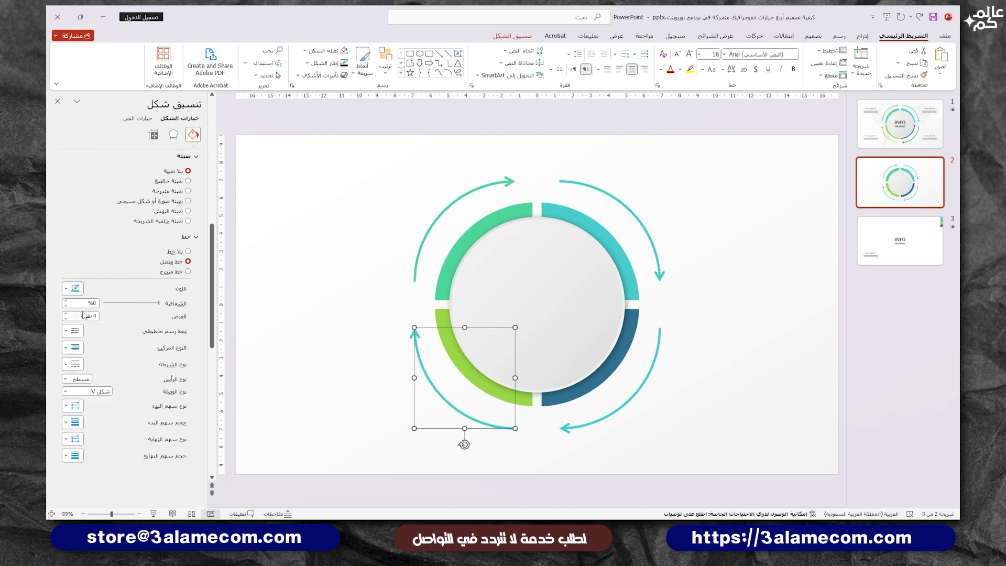
click(66, 290)
click(106, 404)
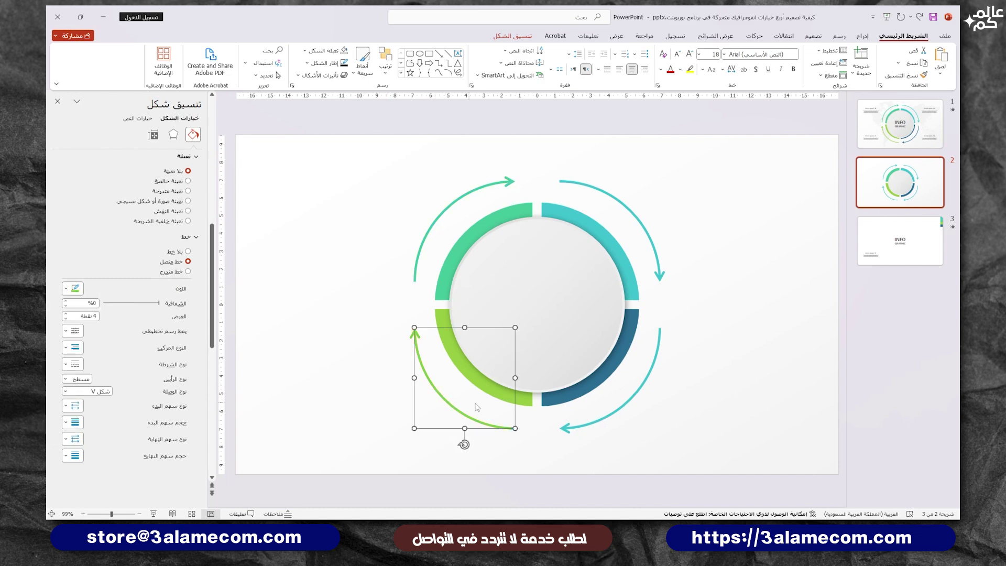
Step: Leave the lower-right arrow teal and switch to slide 3
click(569, 429)
click(71, 293)
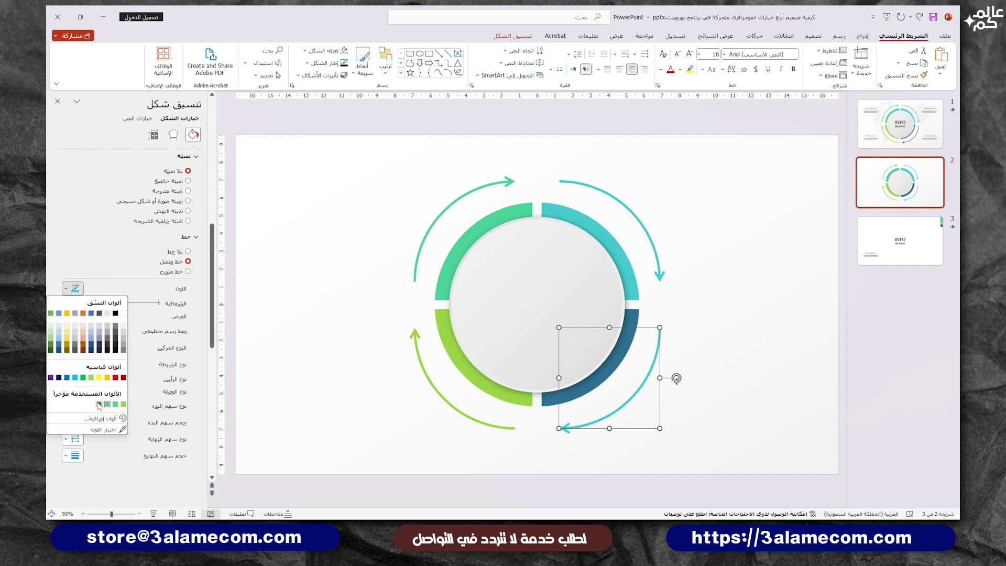
click(100, 404)
click(319, 414)
click(898, 245)
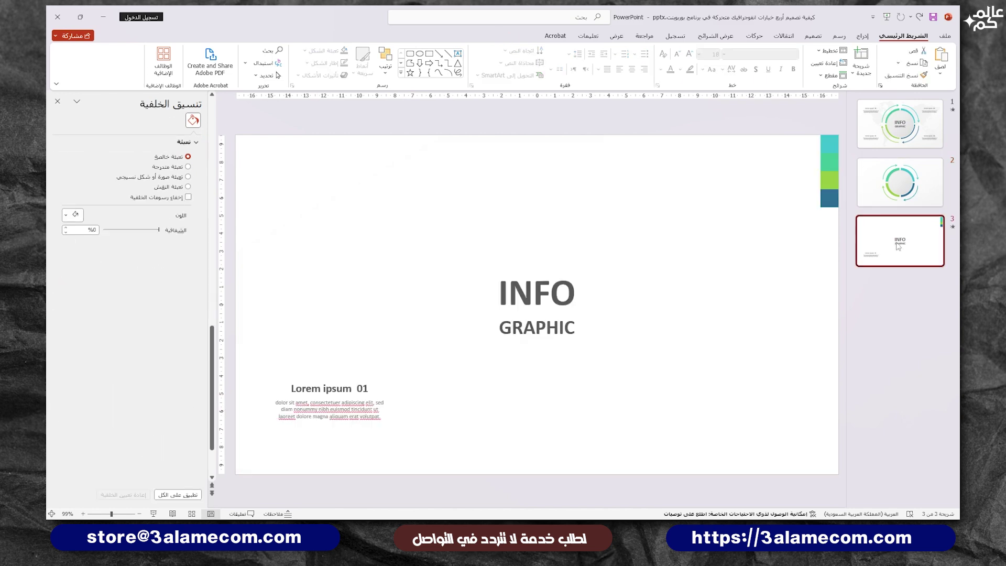
Step: Copy the INFO GRAPHIC title and Lorem text box from slide 3 and paste onto slide 2
drag(691, 197, 389, 426)
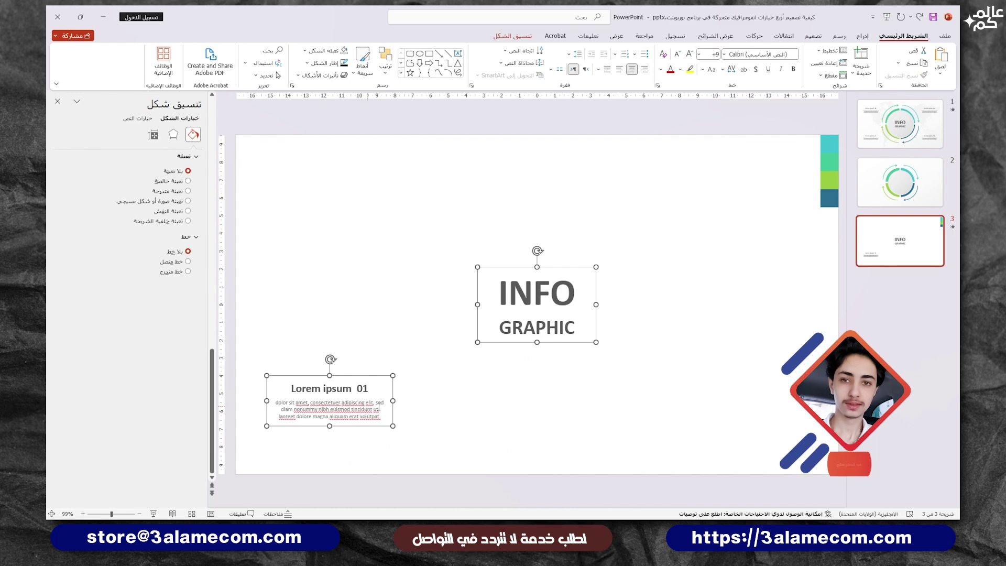
key(ctrl+c)
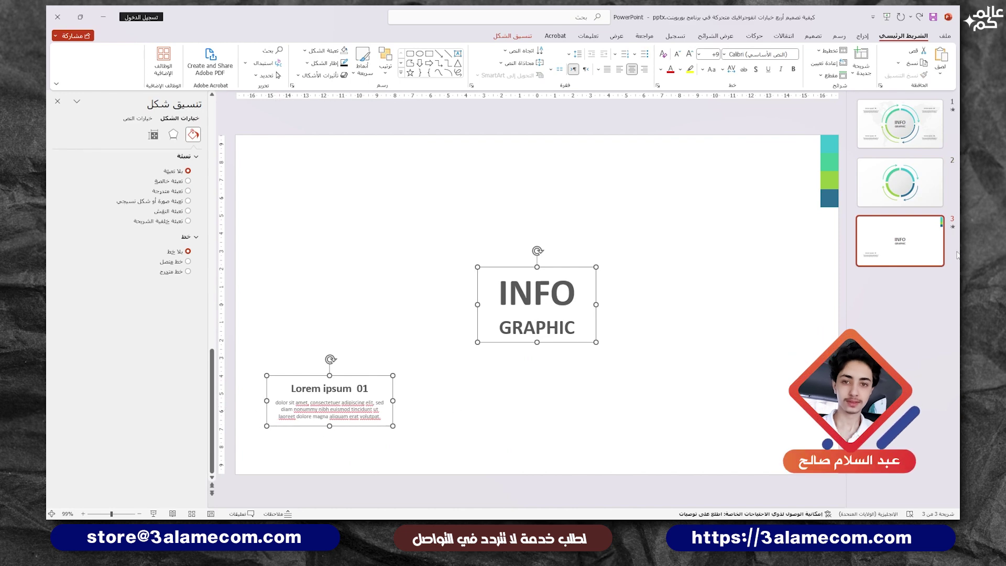
click(900, 183)
key(ctrl+v)
Step: Move the Lorem block to the left side, then copy both left blocks to the right side
click(712, 235)
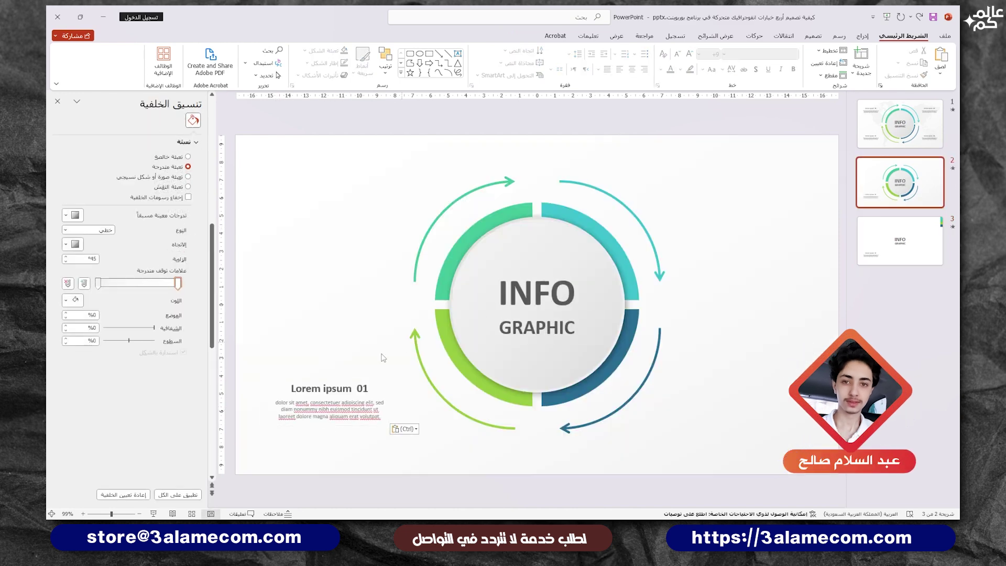
mouse_move(338, 377)
mouse_down()
mouse_move(349, 376)
mouse_move(362, 176)
mouse_move(359, 184)
mouse_up()
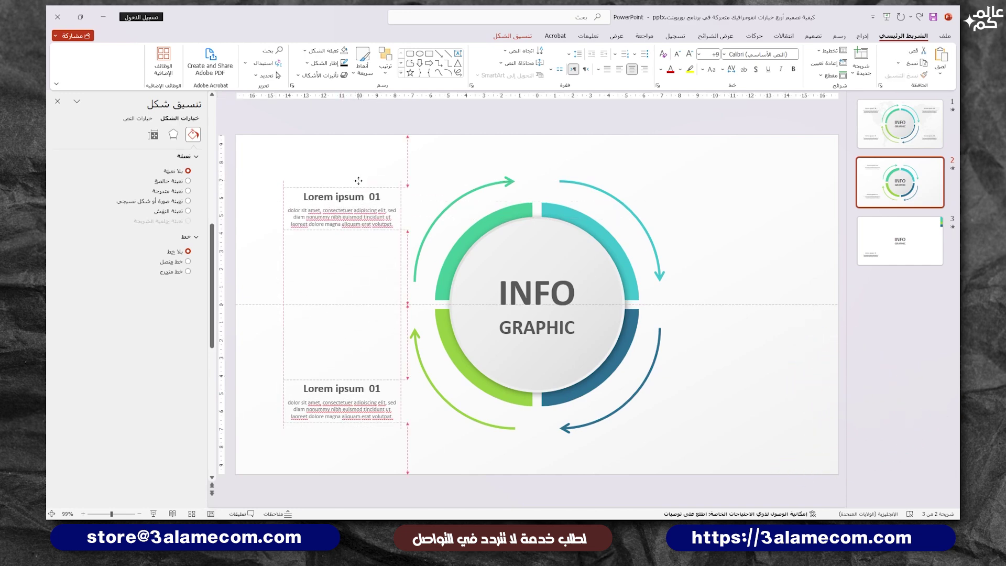
shift+click(365, 398)
drag(356, 374, 749, 375)
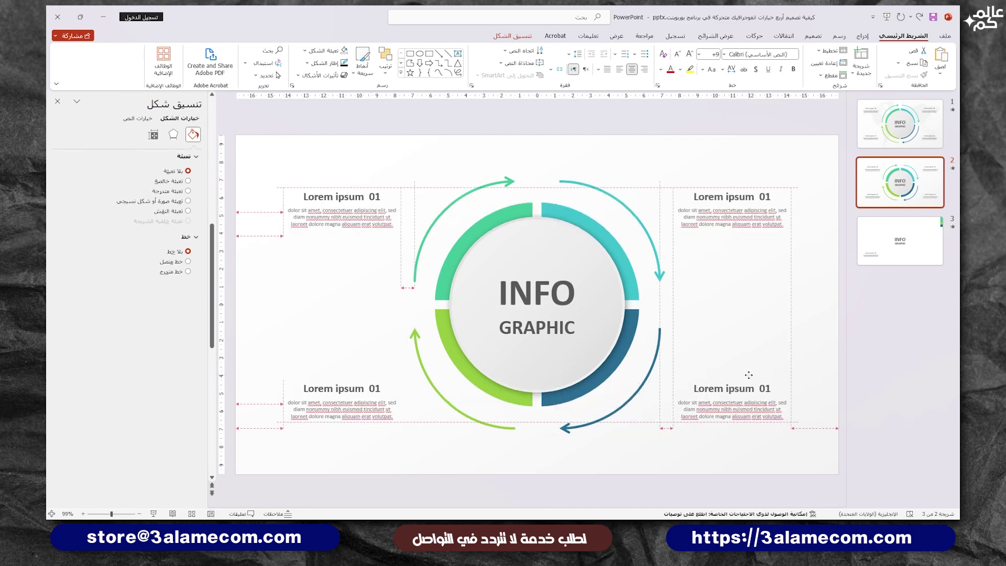
Step: Renumber the labels to 02, 03 and 04
double_click(374, 197)
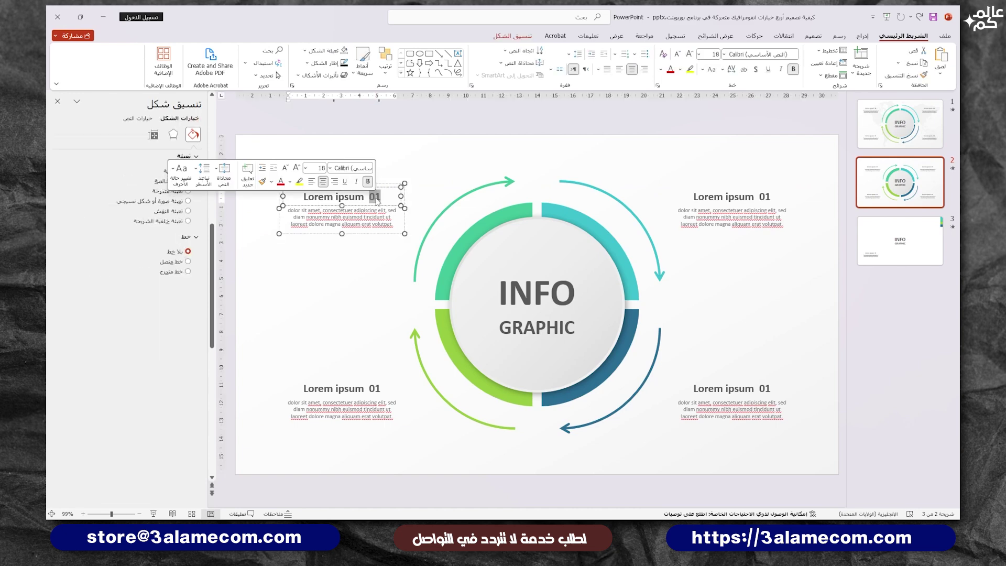
text(02)
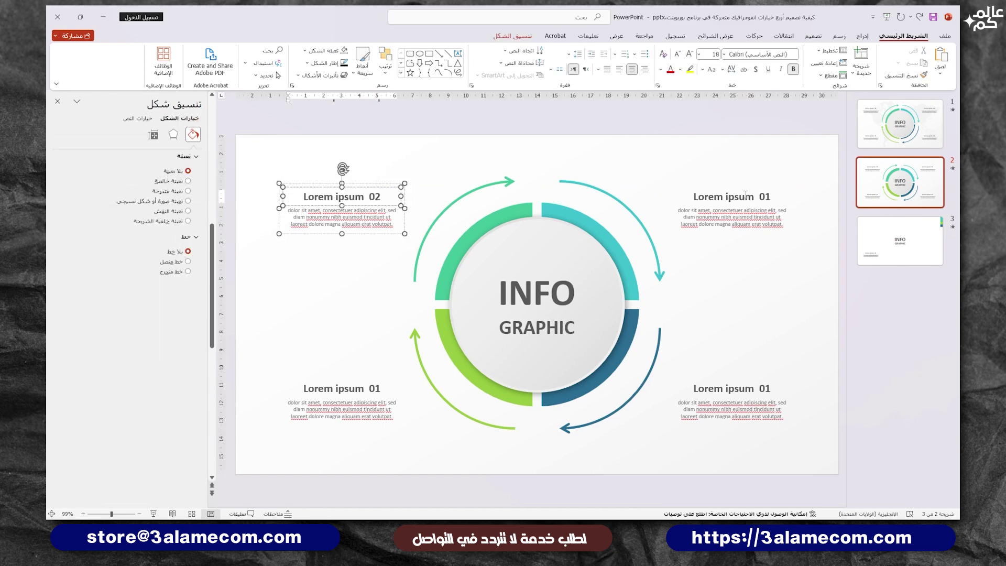
double_click(765, 197)
text(03)
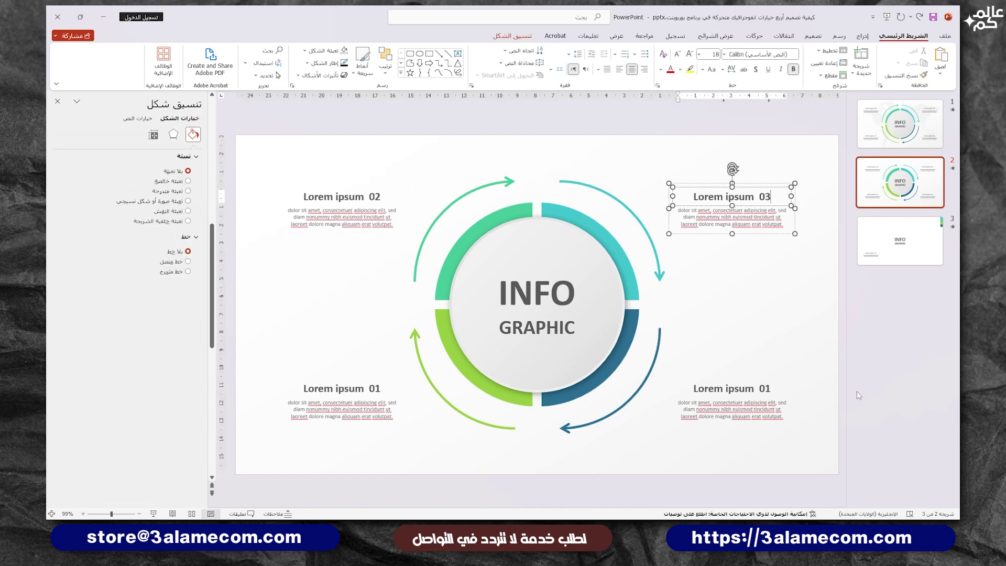
double_click(765, 388)
text(0)
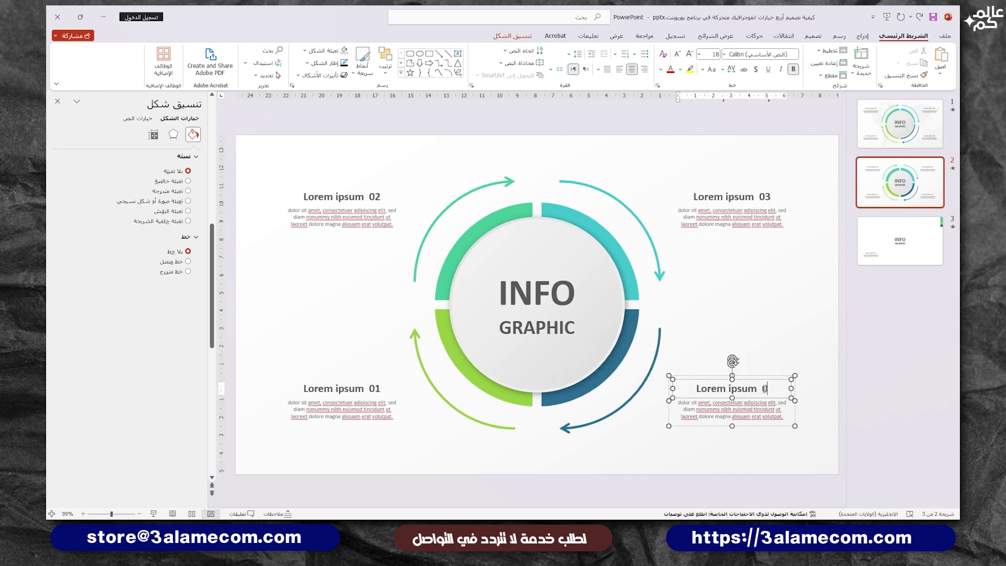
text(4)
click(759, 316)
Step: Nudge the INFO GRAPHIC text slightly upward in the ring's centre
click(537, 271)
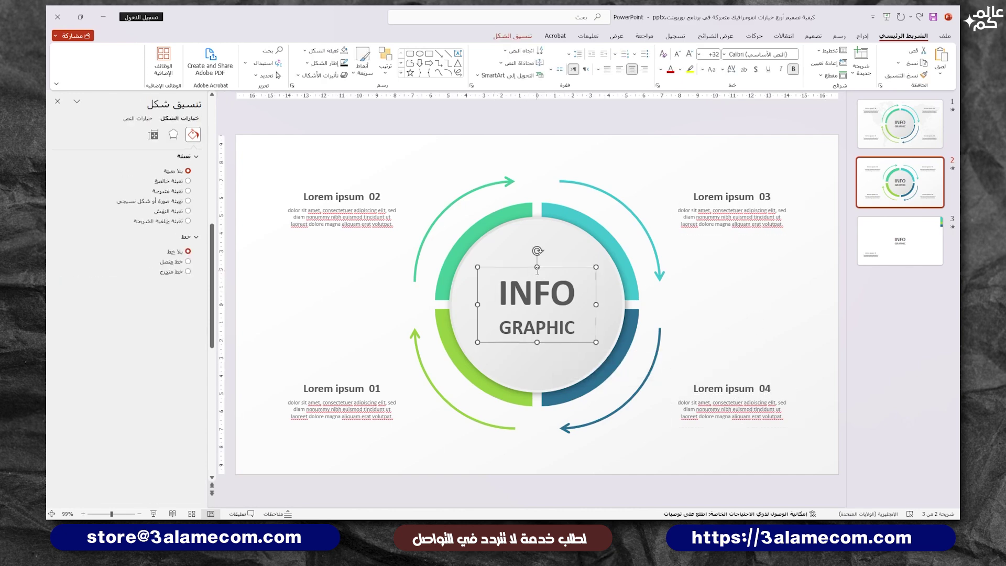
drag(545, 266, 545, 262)
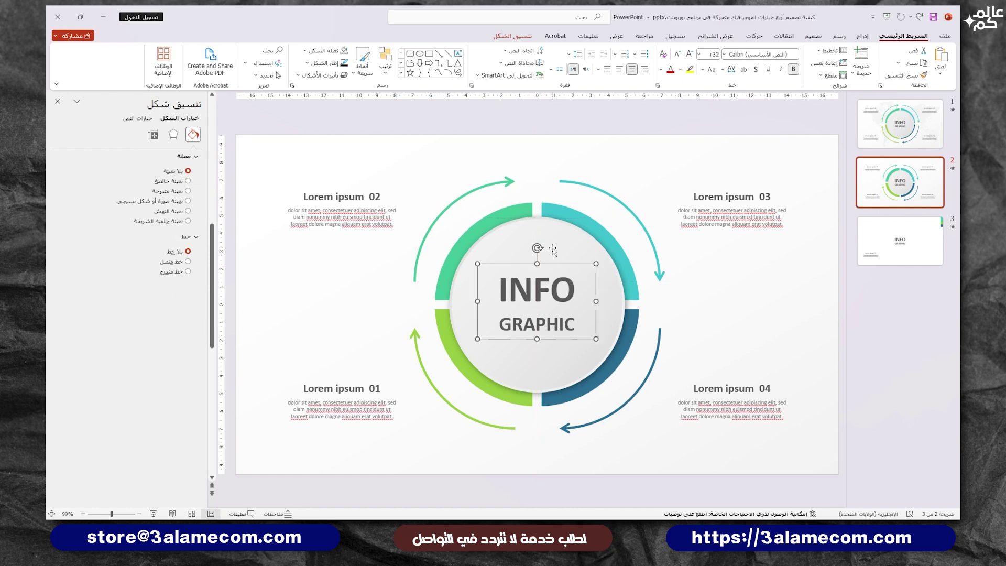
shift+click(553, 250)
right_click(558, 241)
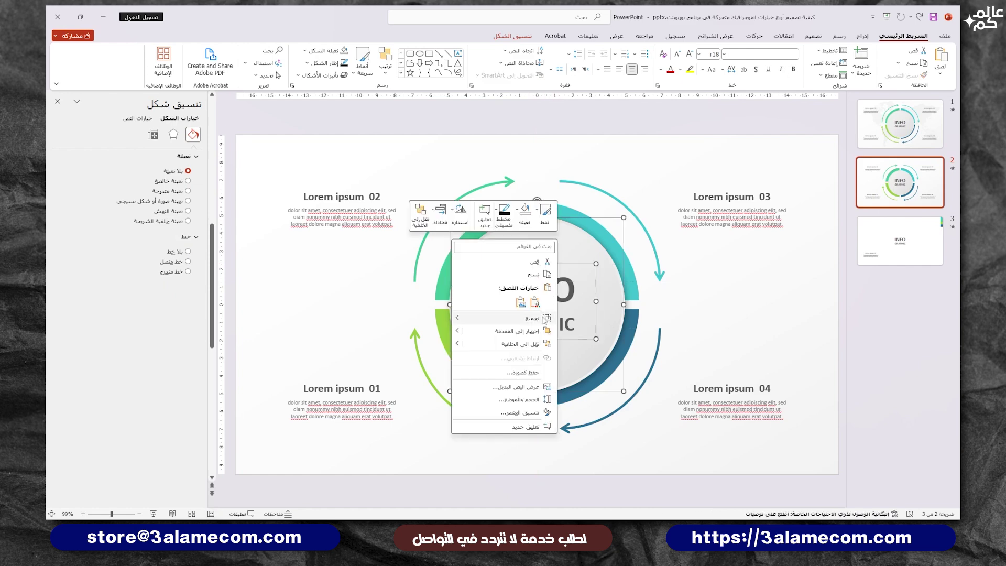
click(738, 306)
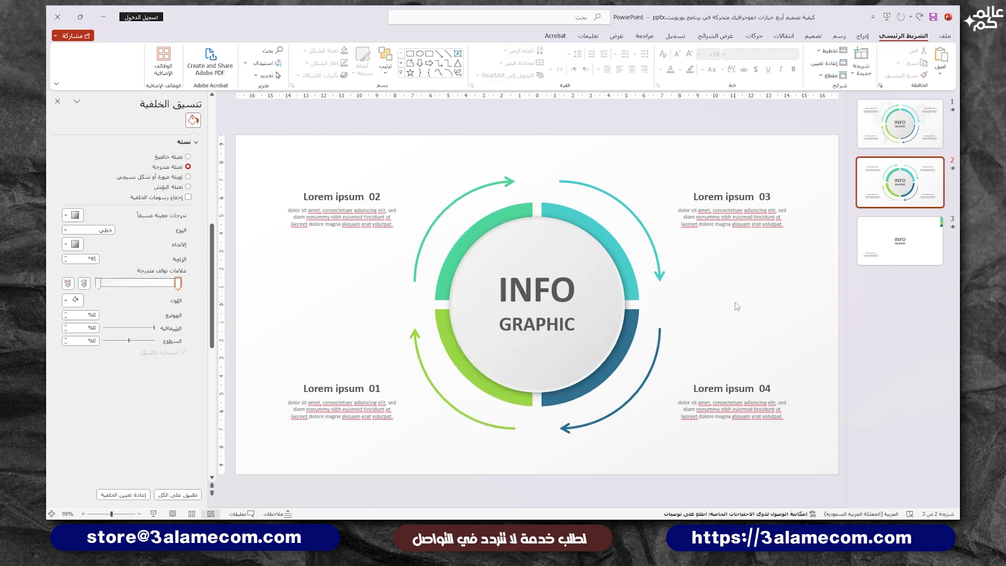
Step: Insert a world-map picture across the slide and open its formatting settings
click(860, 36)
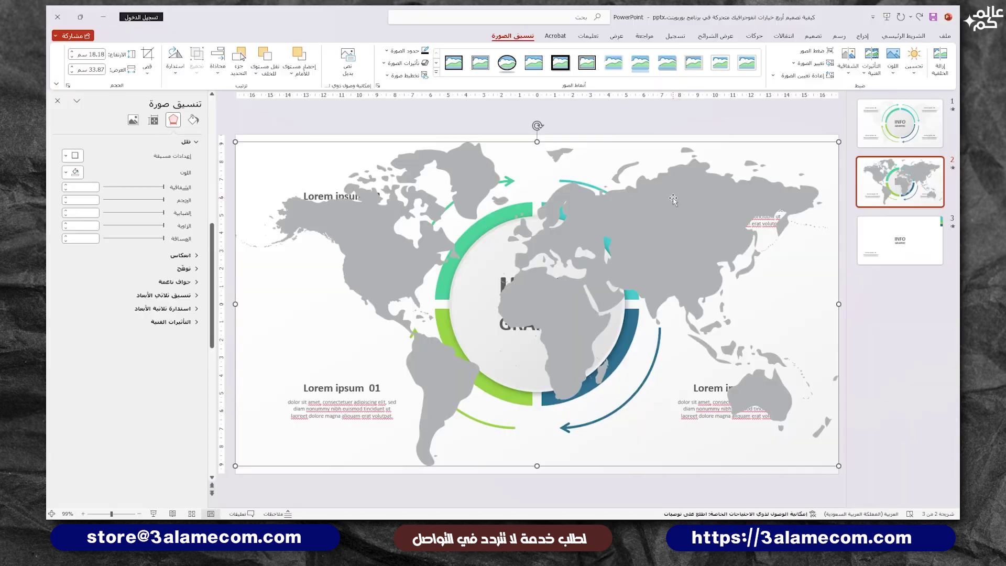
right_click(674, 202)
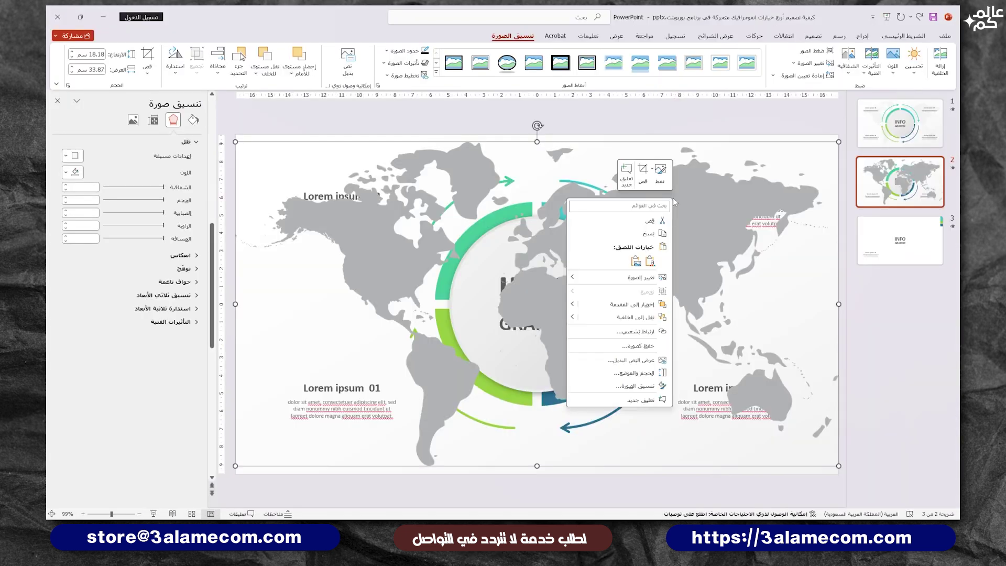
click(638, 386)
Step: Set the world map's picture transparency to 90%
click(133, 119)
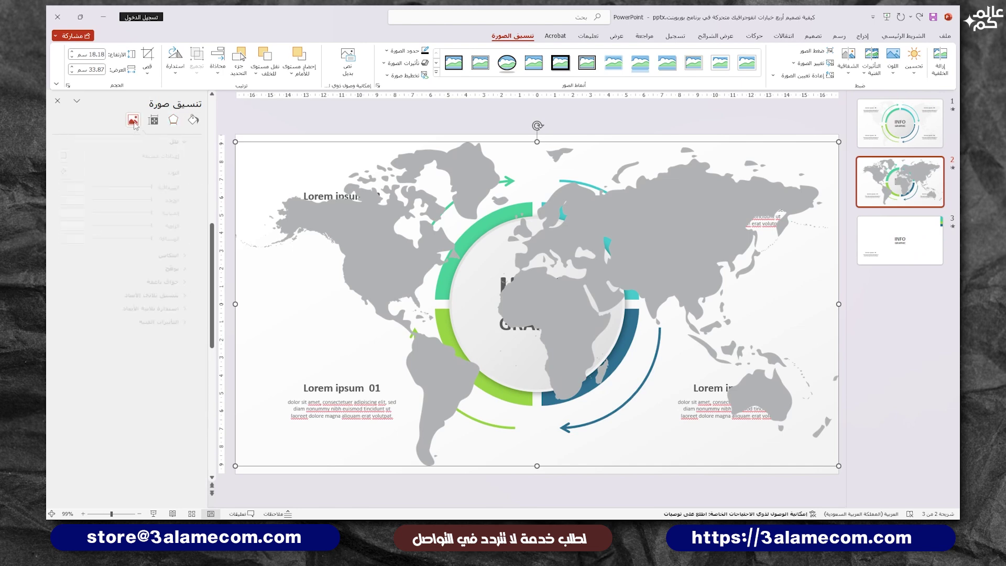
click(89, 197)
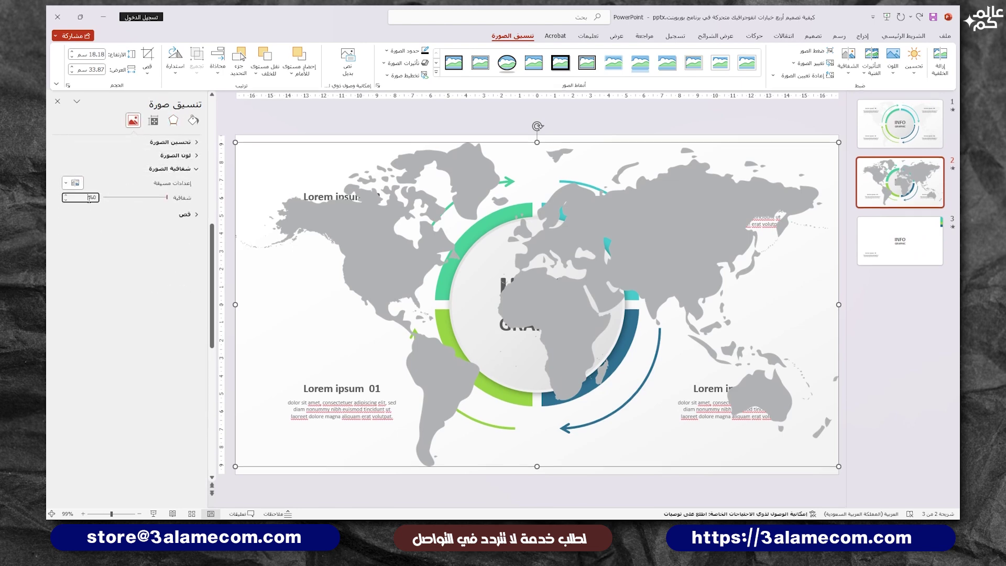
text(0)
key(Return)
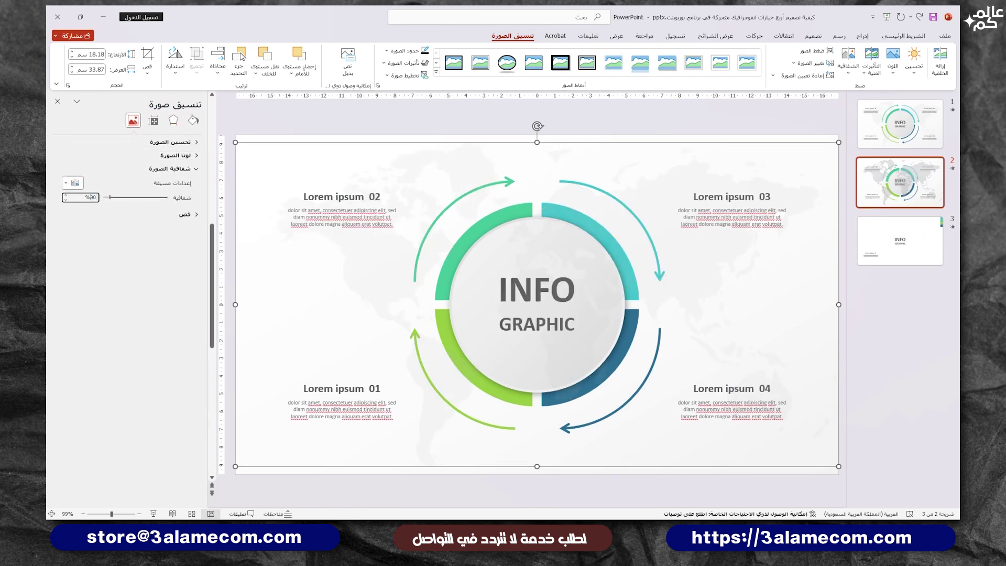
Step: Send the map behind the infographic and close the formatting pane
right_click(703, 277)
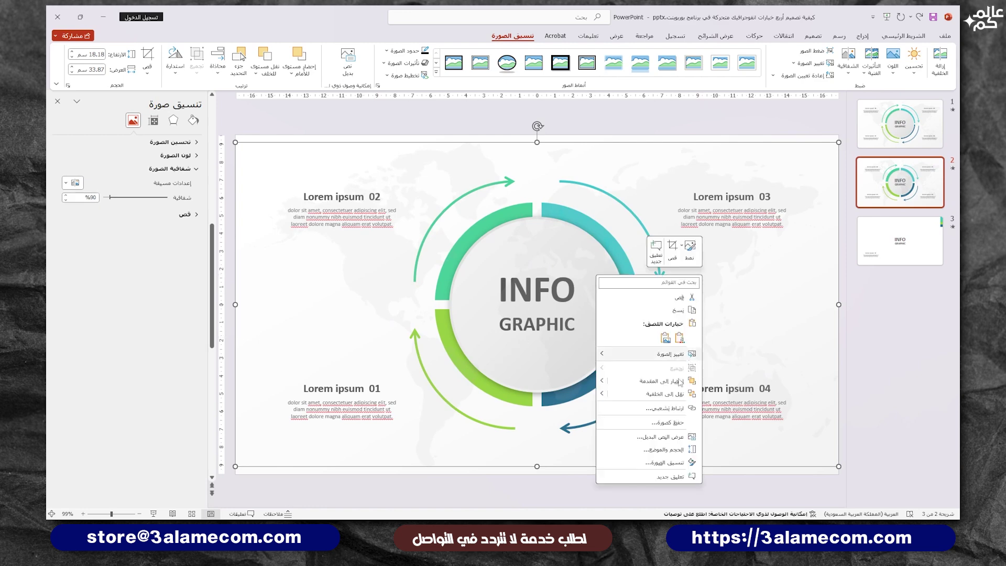
key(Escape)
click(58, 101)
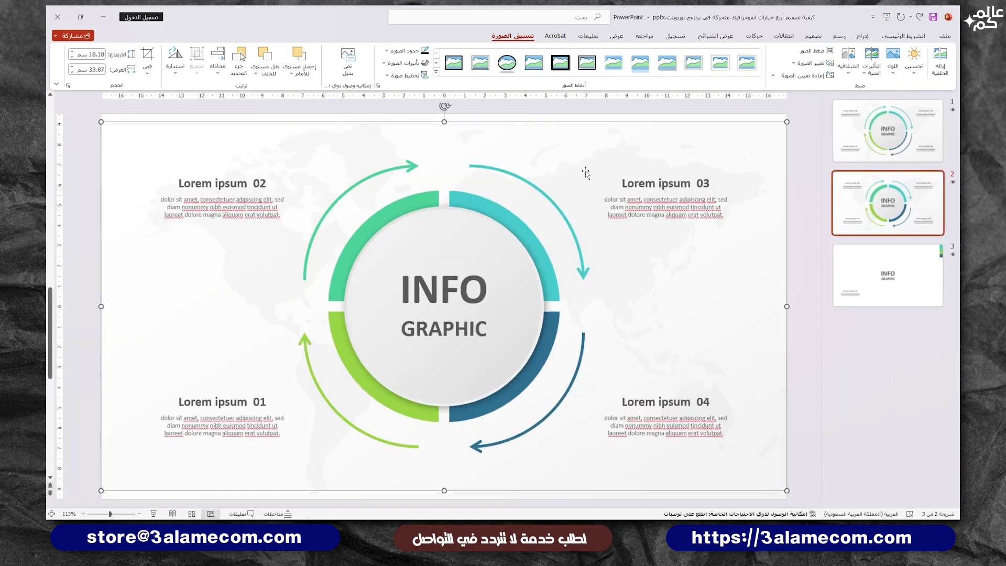
click(793, 234)
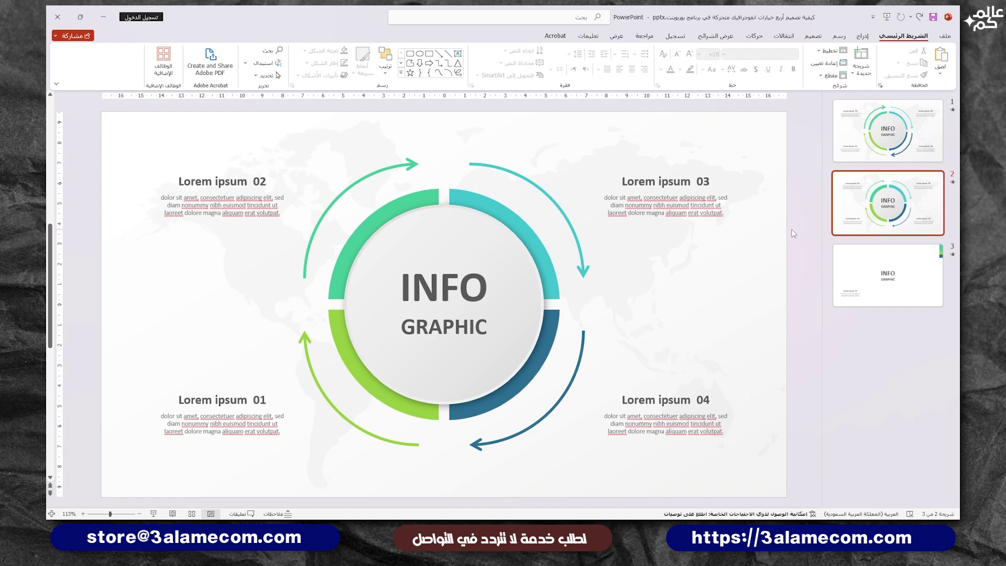
Step: Give the central circle group a Grow & Turn entrance animation
click(441, 261)
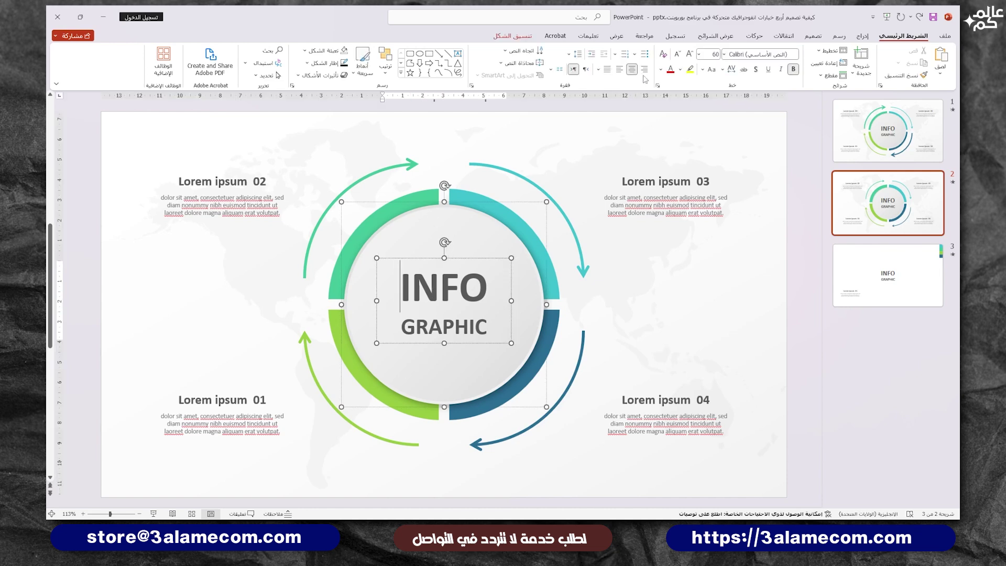
click(754, 37)
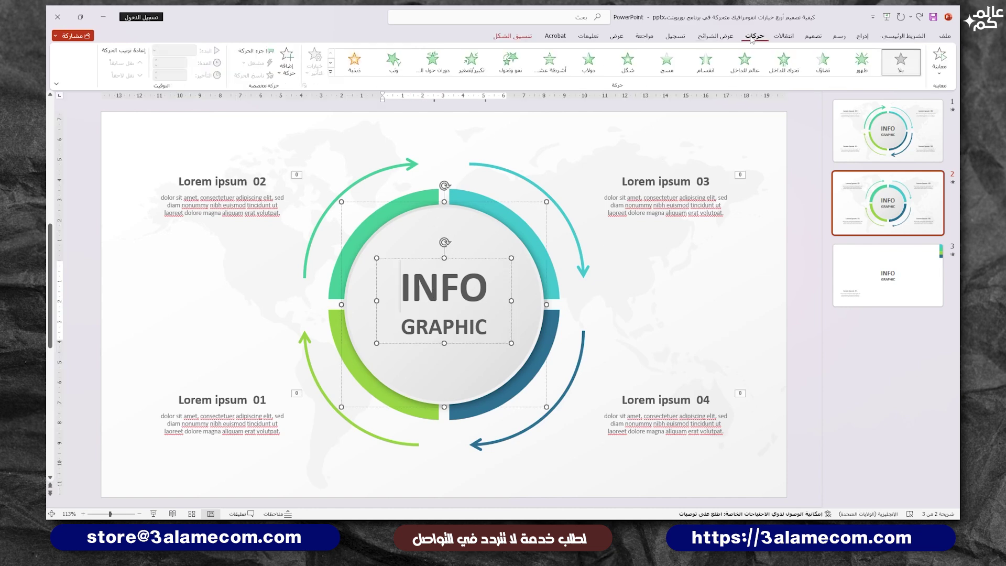
click(513, 64)
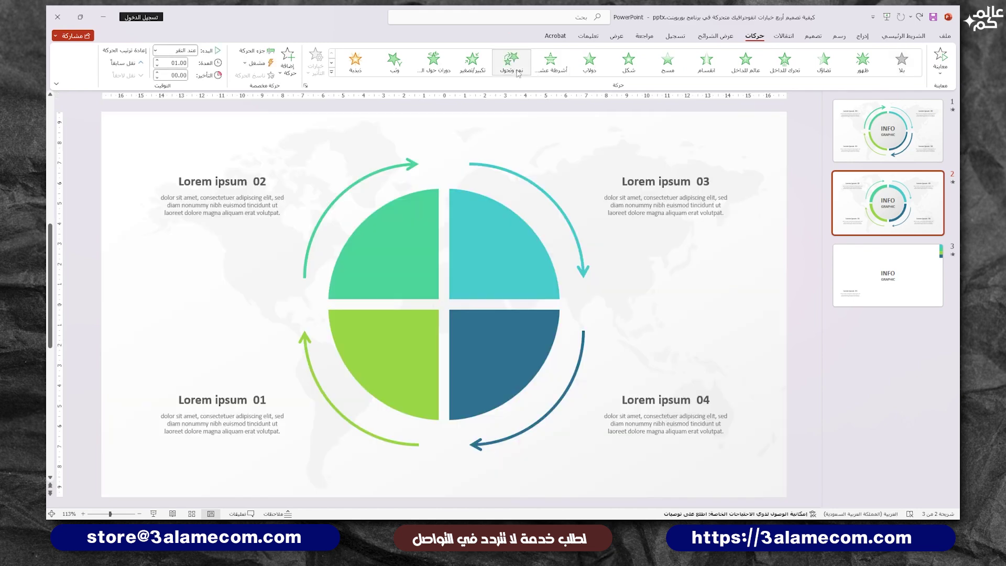
Step: Apply a Fade entrance to the world map with a 0.25 s delay
click(260, 51)
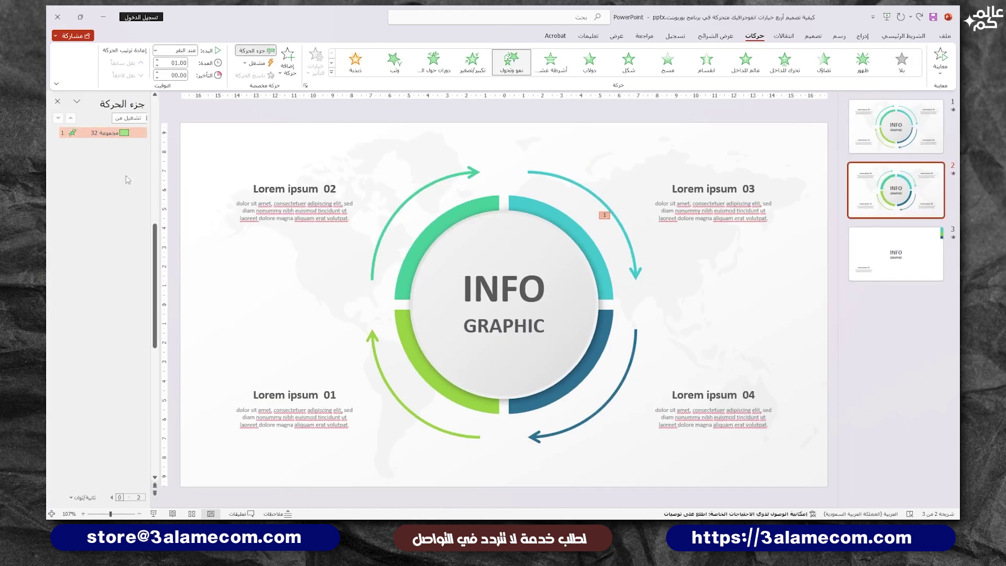
click(329, 262)
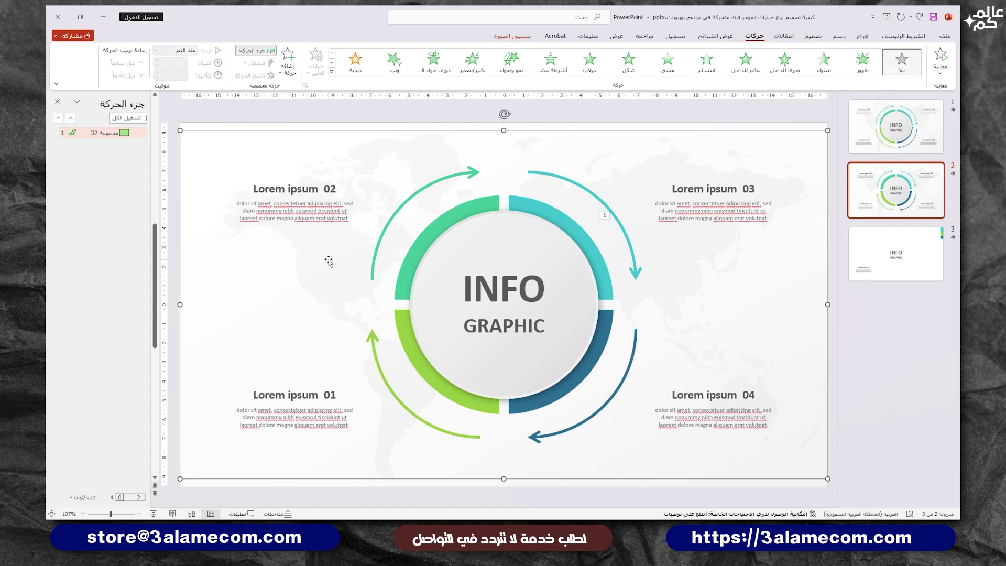
click(823, 62)
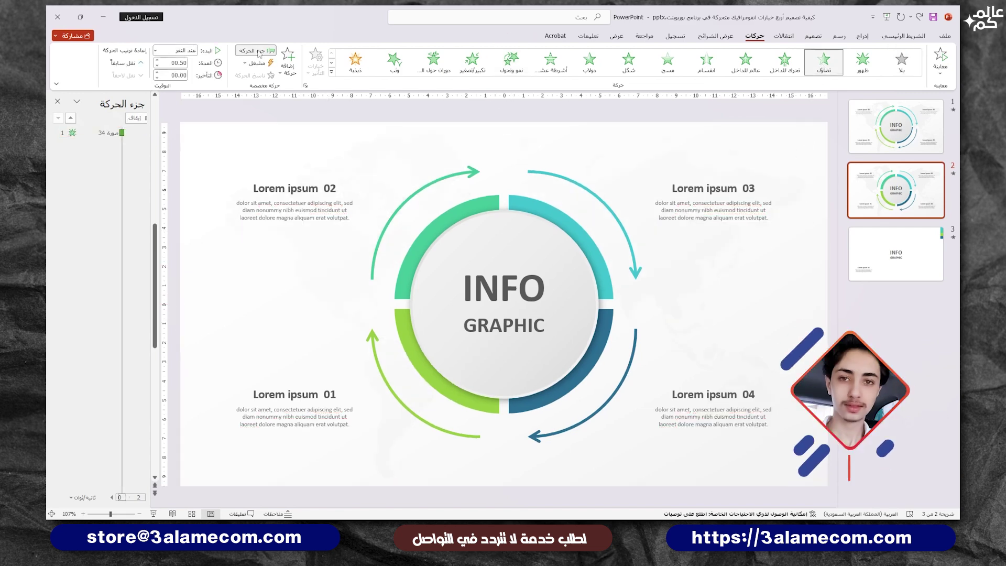
click(156, 51)
click(158, 73)
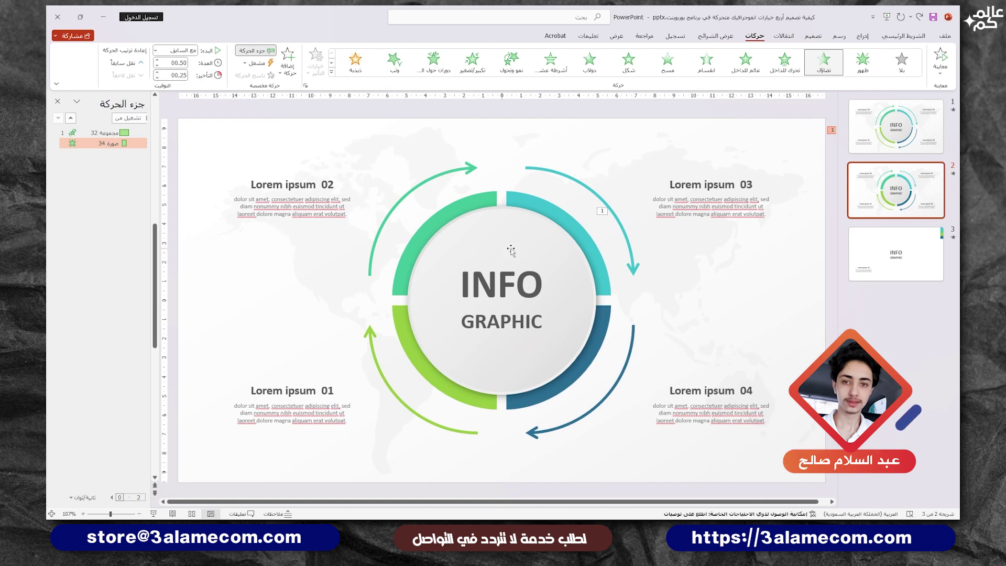
Step: Give the lower-left green arc a 0.75 s Grow/Shrink from slide centre, After Previous
click(404, 338)
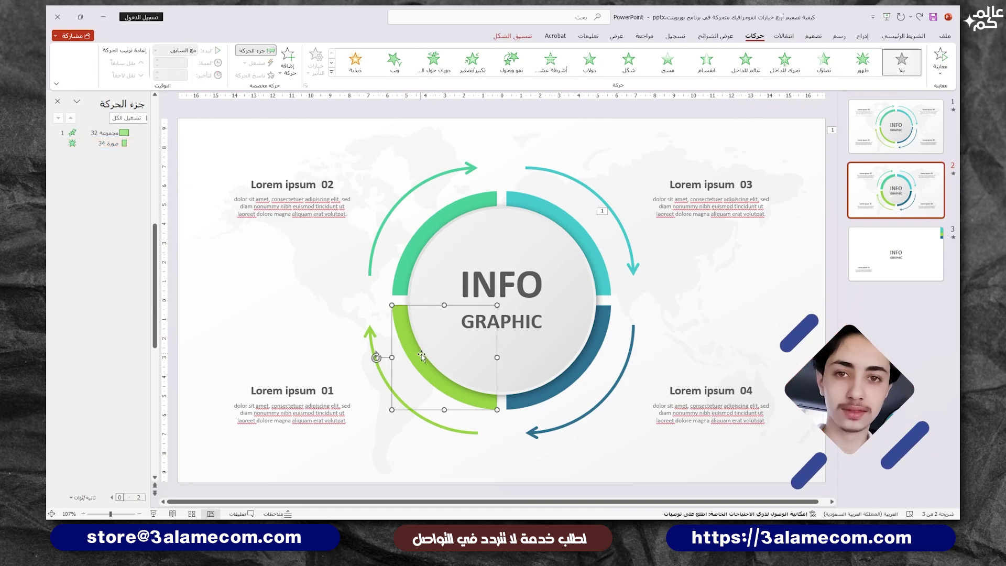
click(472, 62)
click(316, 62)
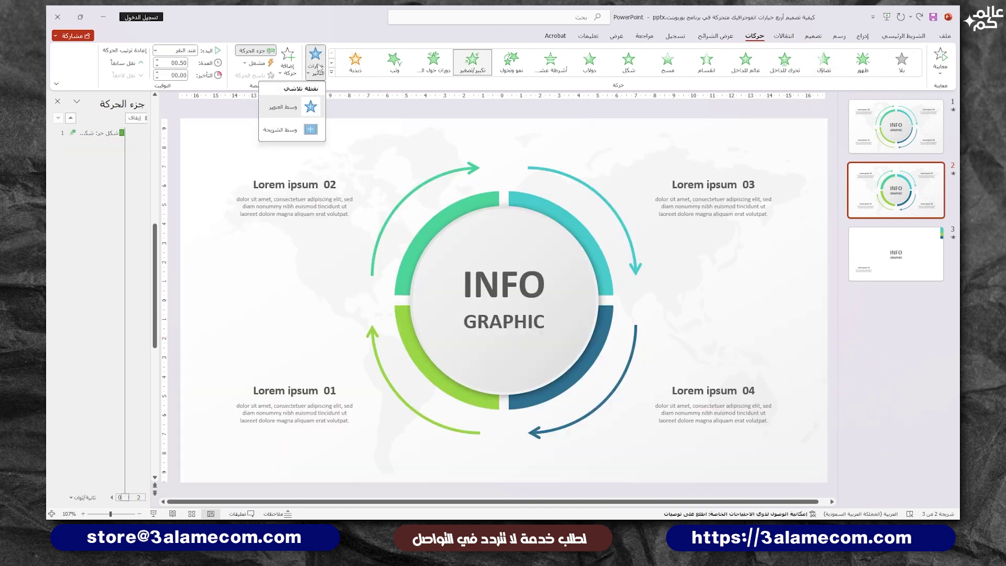
click(283, 129)
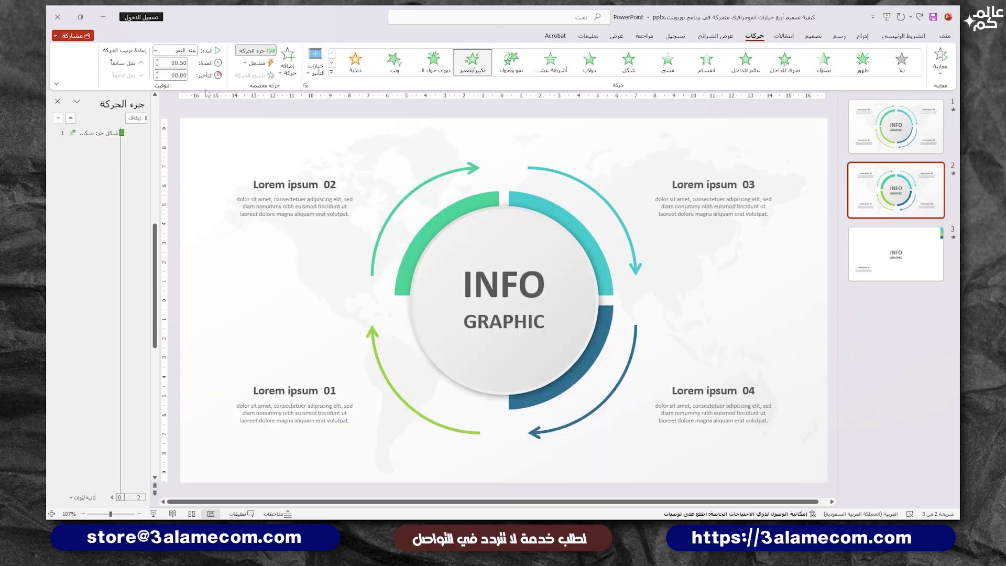
click(155, 60)
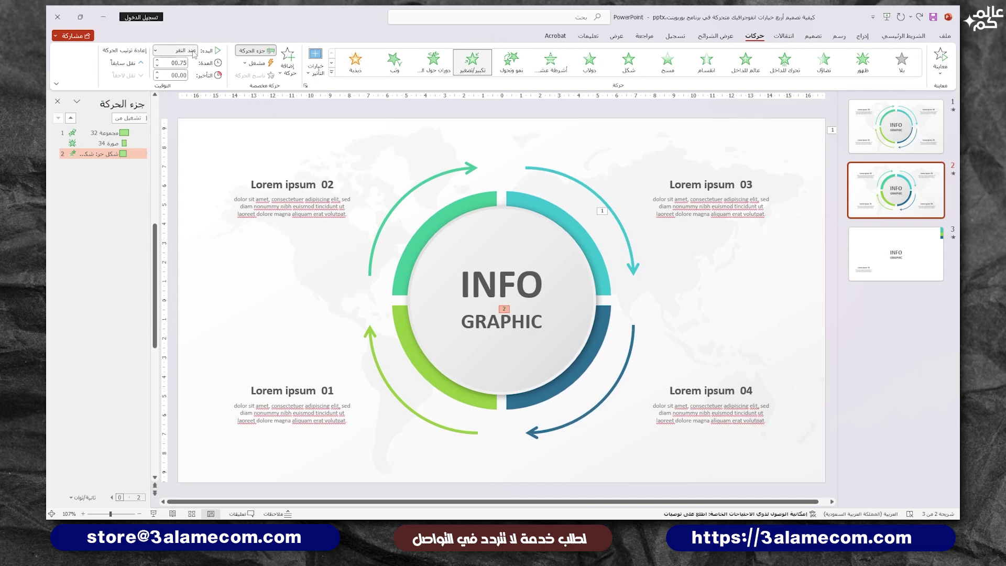
click(178, 50)
click(193, 85)
Step: Apply Grow & Turn to the lower-left green arrow, starting With Previous
click(371, 337)
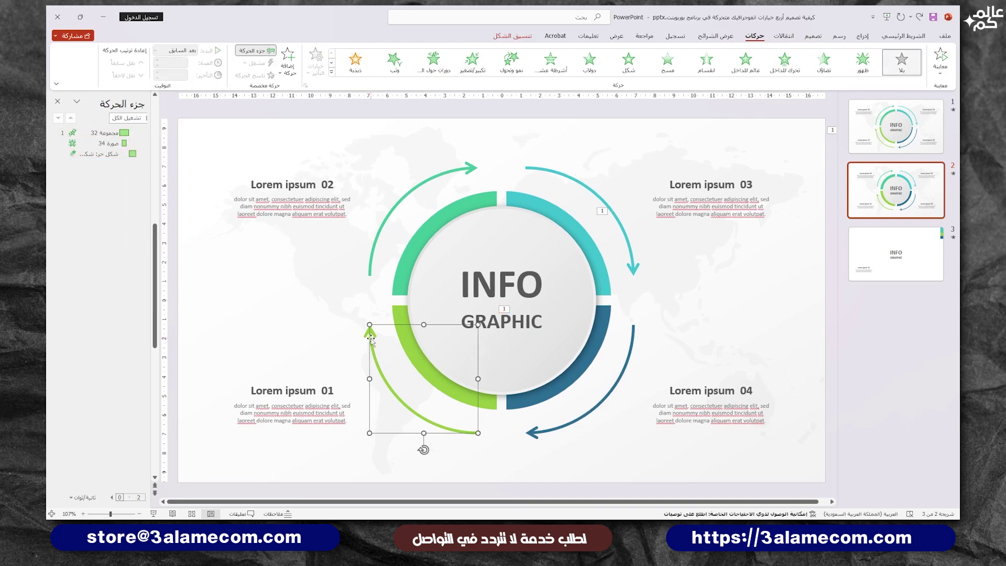
click(511, 61)
click(159, 48)
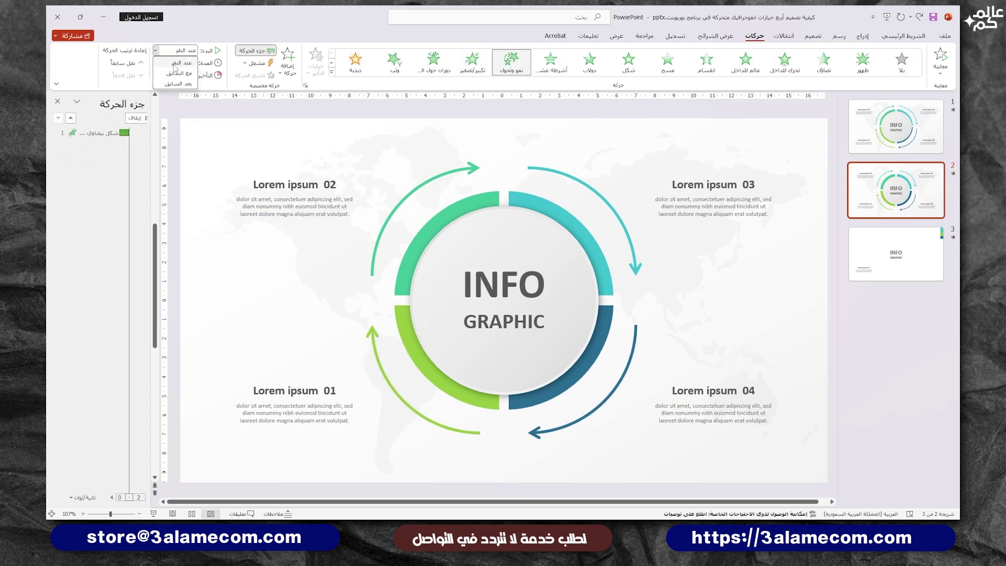
click(174, 74)
Step: Apply Float In to Lorem ipsum 01, starting After Previous
click(275, 382)
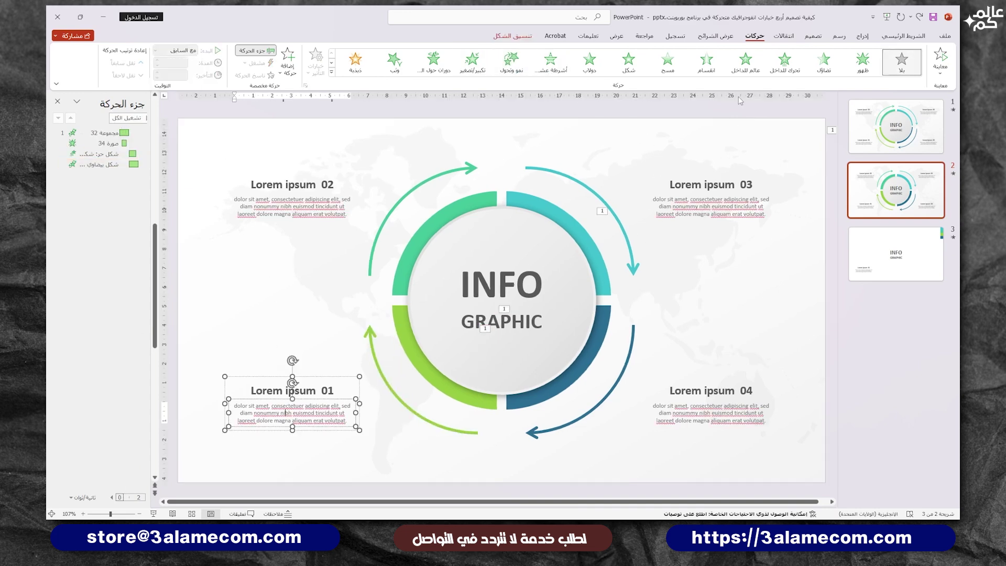
click(746, 62)
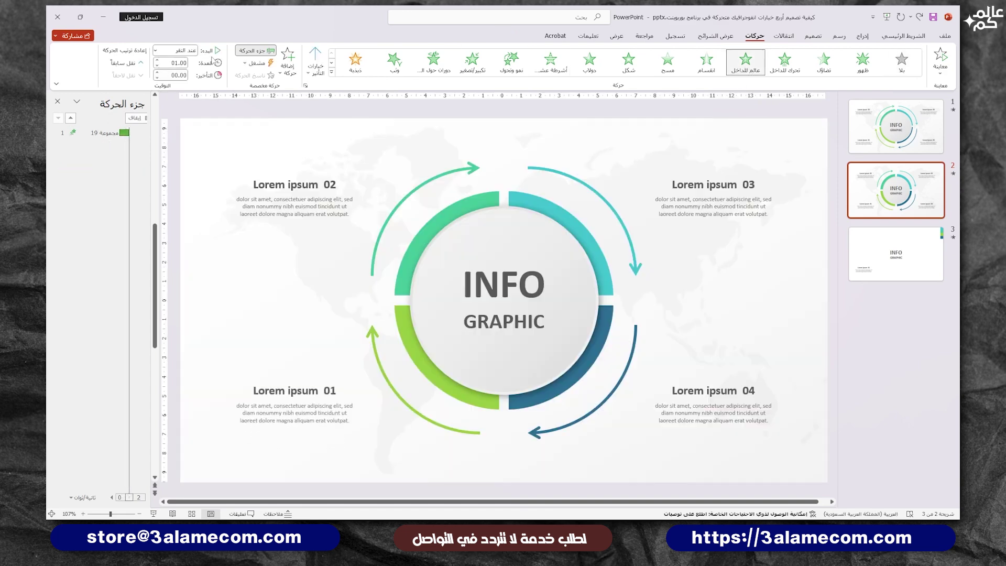
click(156, 51)
click(189, 84)
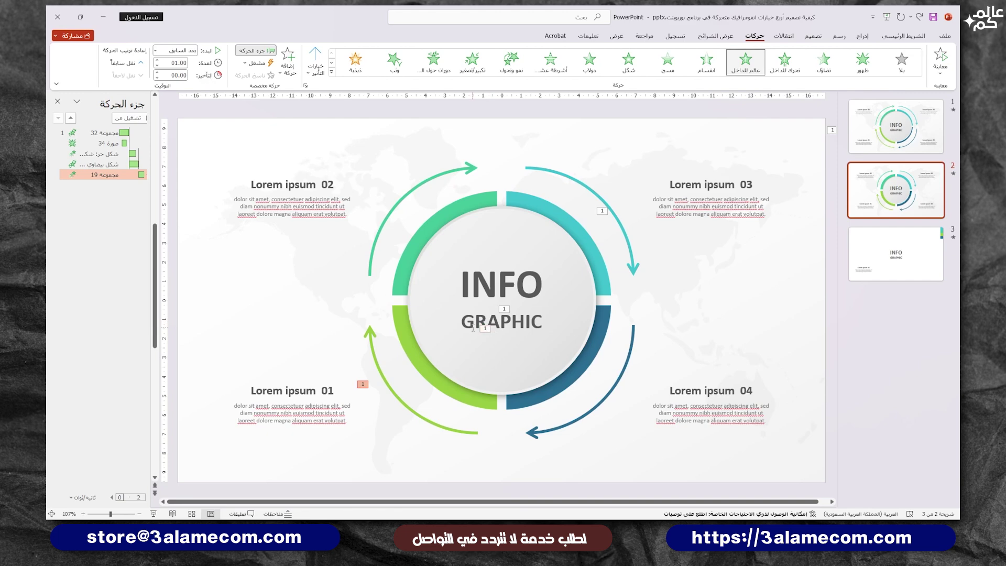
Step: Copy the lower-left segment's animation onto the upper-left segment with Animation Painter
click(405, 354)
click(257, 75)
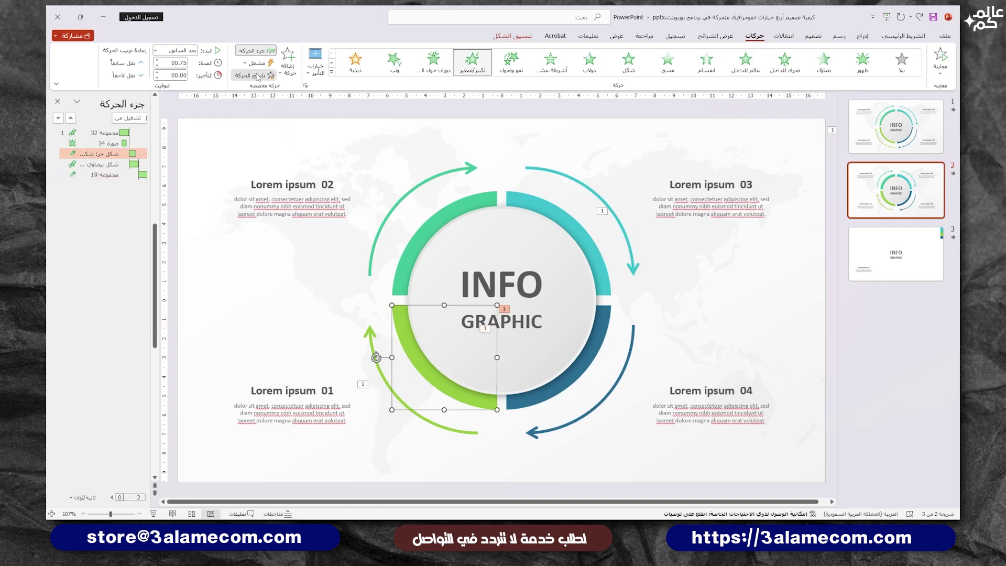
click(442, 237)
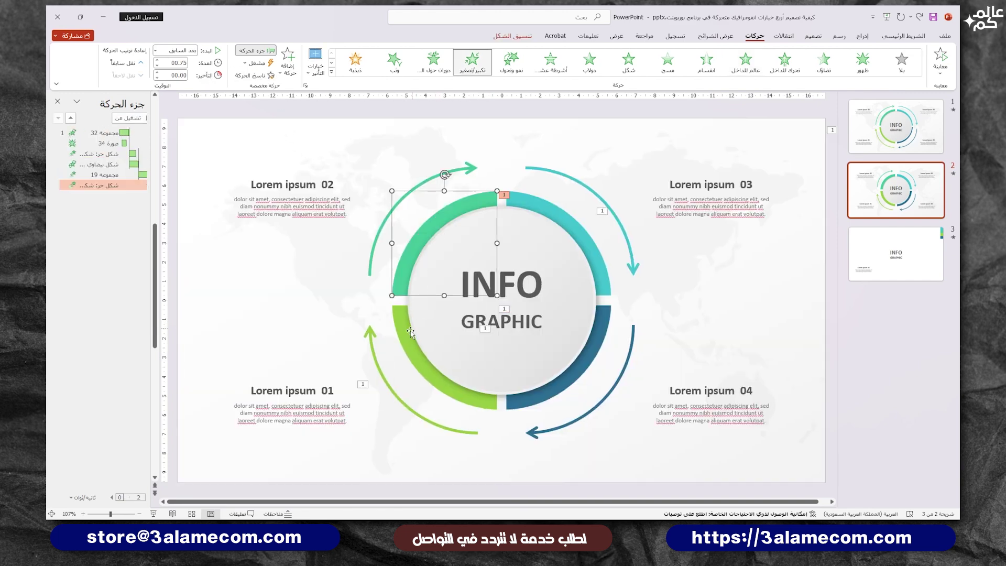
click(369, 337)
click(370, 331)
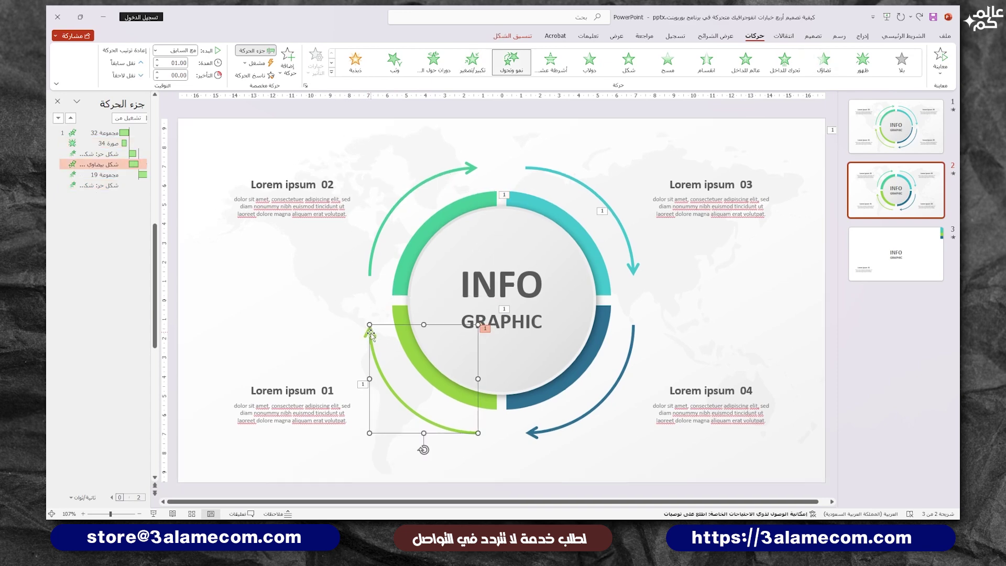
click(255, 75)
Step: Paint the arrow animation onto the upper-left arrow and Float In onto Lorem ipsum 02
click(470, 170)
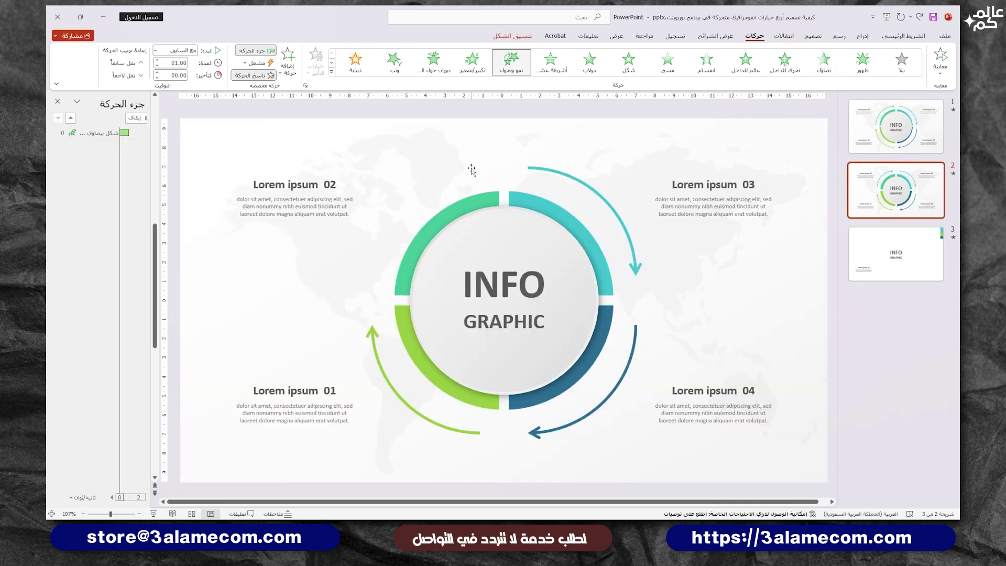
click(291, 404)
click(253, 75)
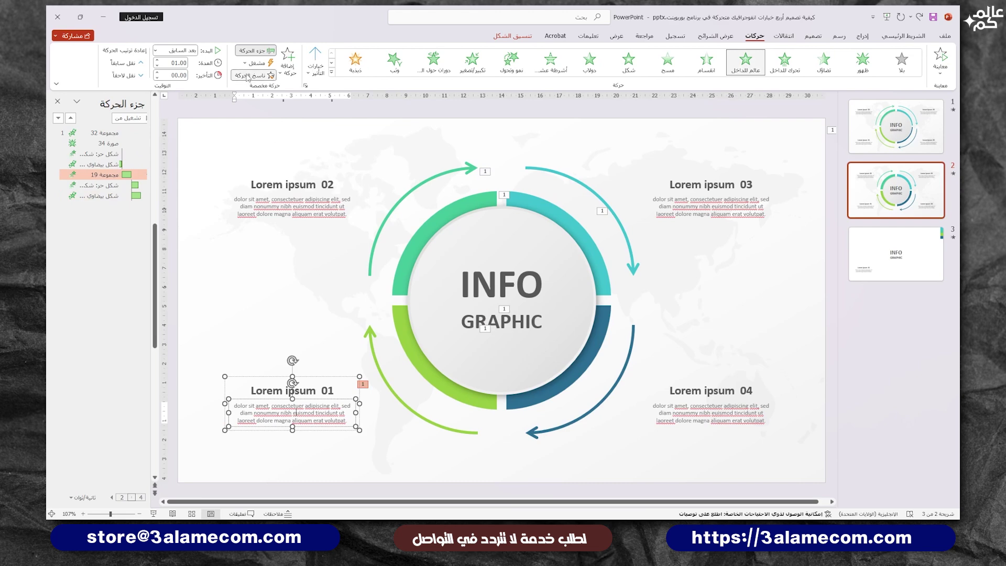
click(289, 204)
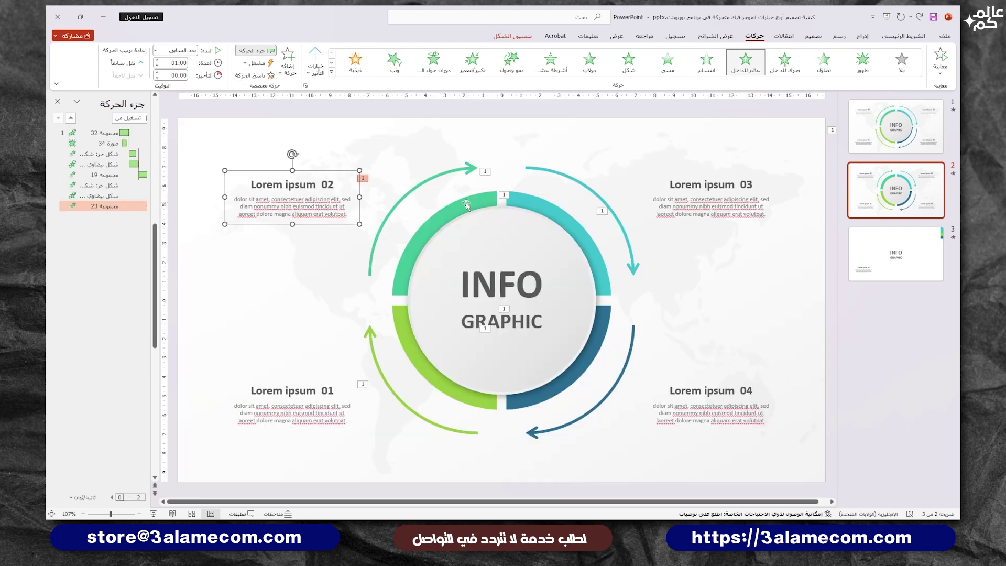
click(466, 204)
Step: Copy the segment and arrow animations onto the upper-right teal segment and arrow
click(255, 75)
click(548, 206)
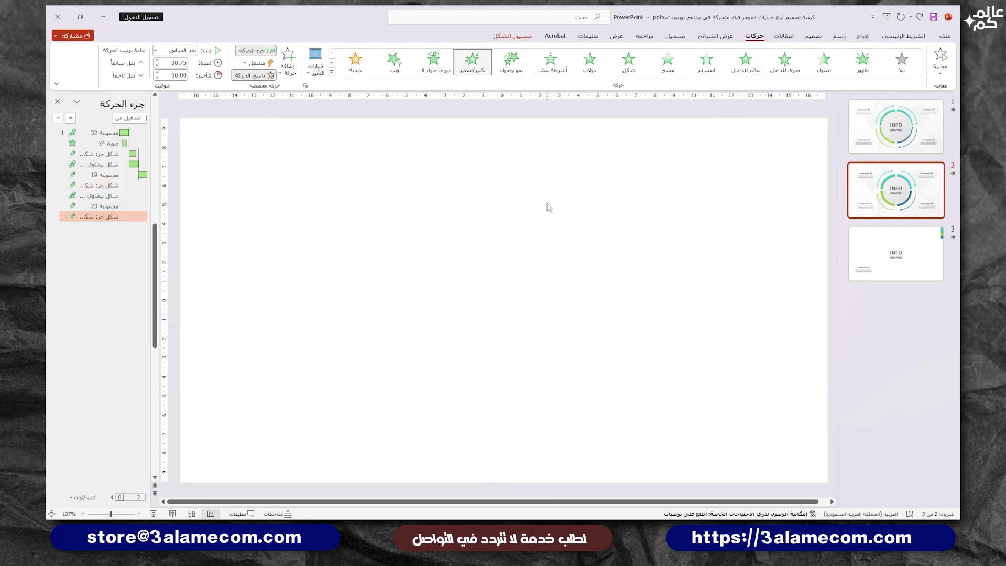
click(466, 169)
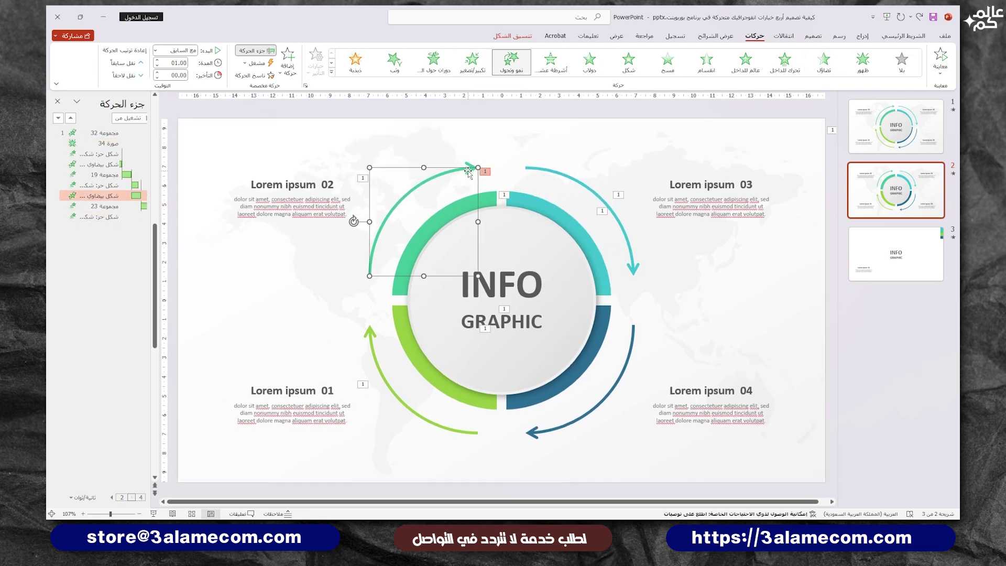
click(255, 76)
click(306, 185)
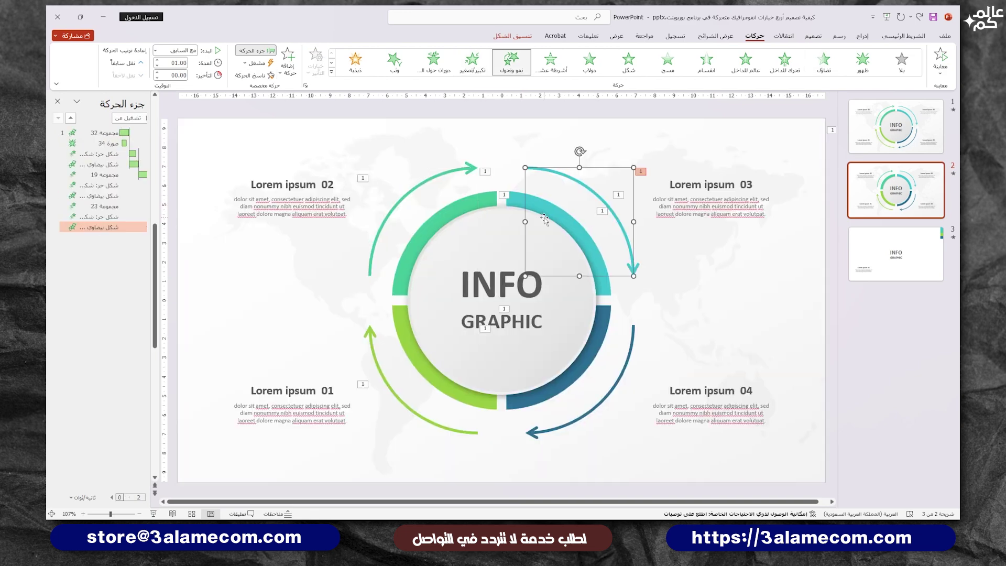
Step: Paint Float In onto Lorem ipsum 03 and the segment animation onto the lower-right segment
click(256, 75)
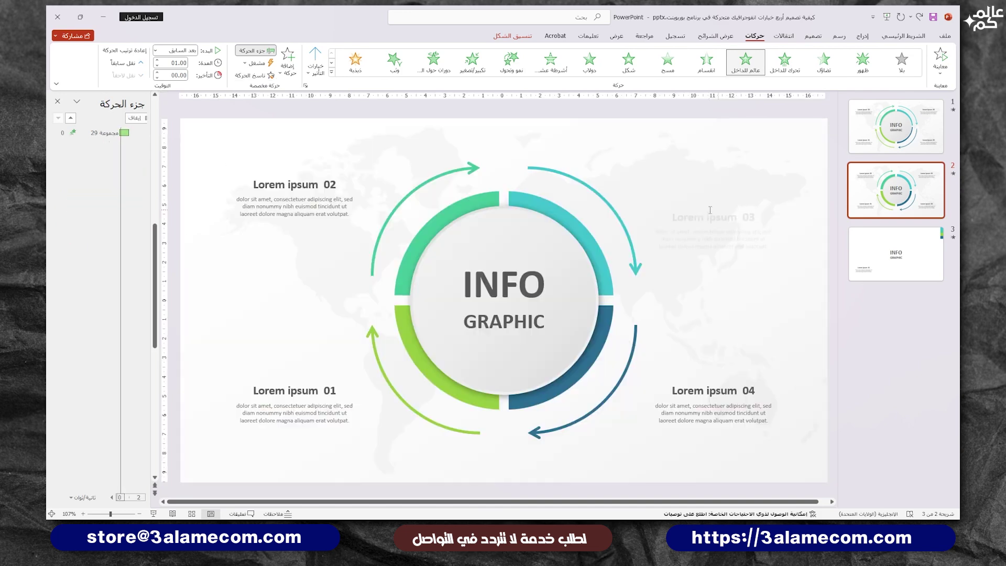
click(699, 213)
click(606, 283)
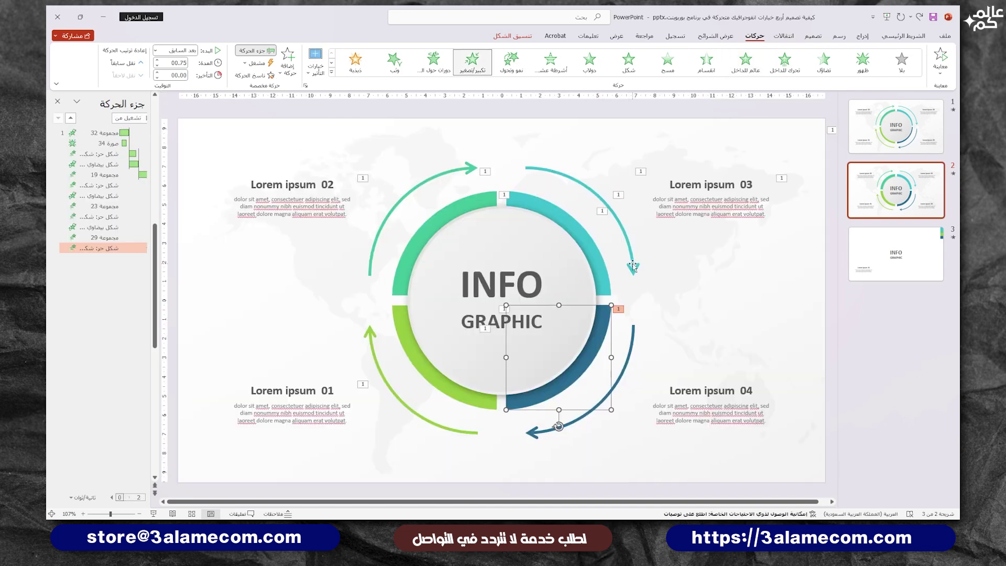
click(632, 269)
Step: Copy the animations onto the lower-right dark blue arrow and Lorem ipsum 04
click(633, 353)
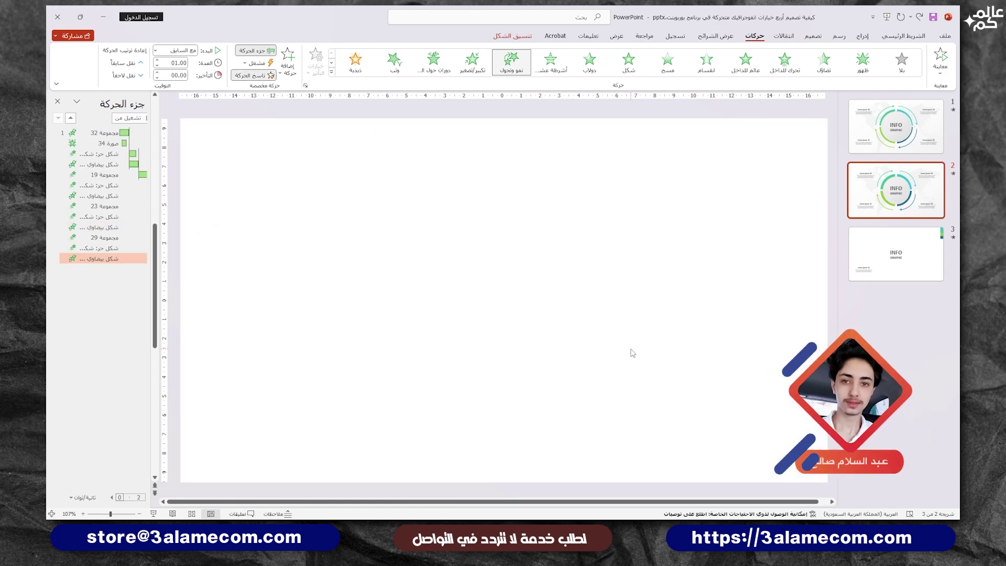
click(683, 200)
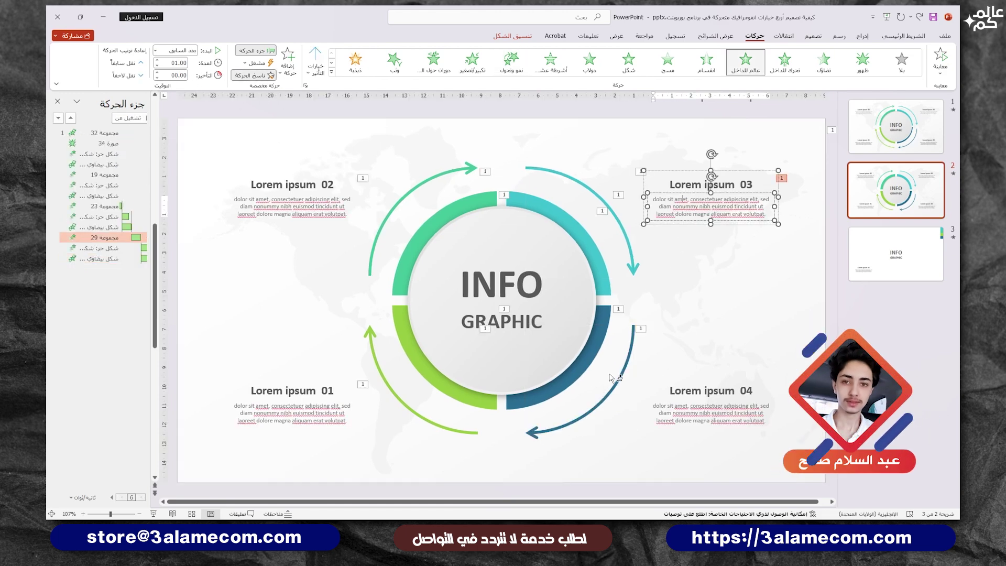
click(690, 384)
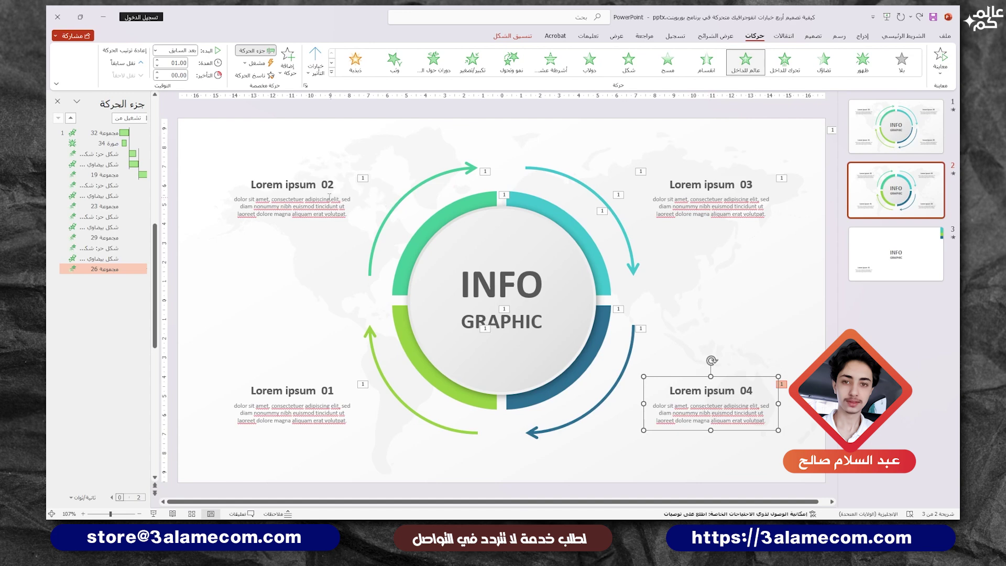
Step: Change the float direction of Lorem ipsum 02 and 03, then play the slide show
click(329, 197)
shift+click(711, 199)
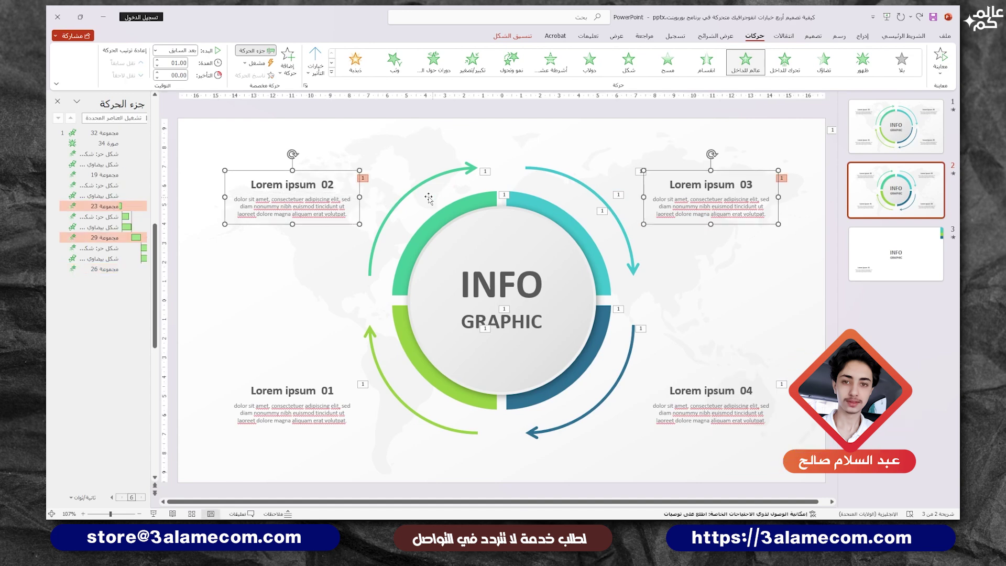
click(307, 74)
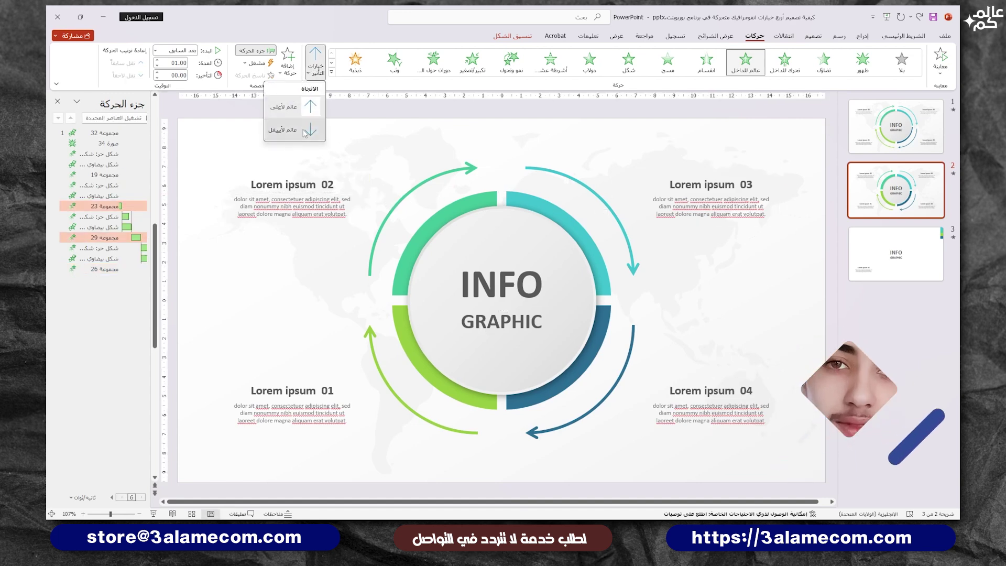
click(302, 117)
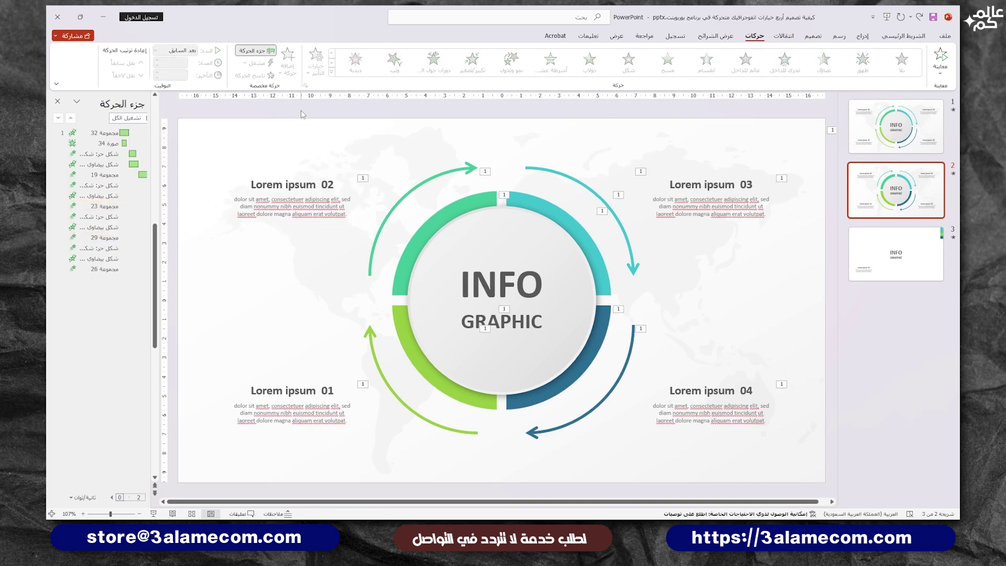
click(155, 514)
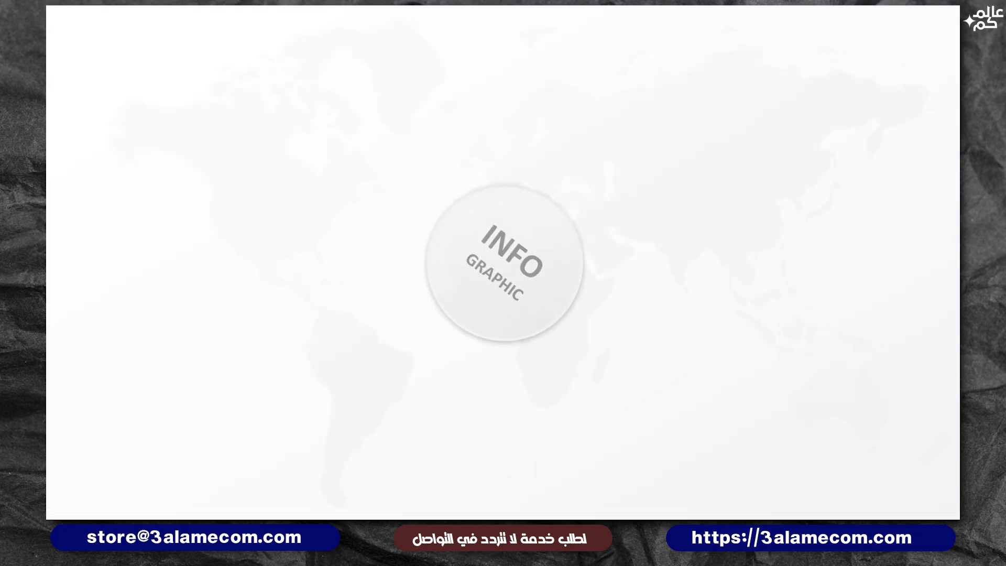